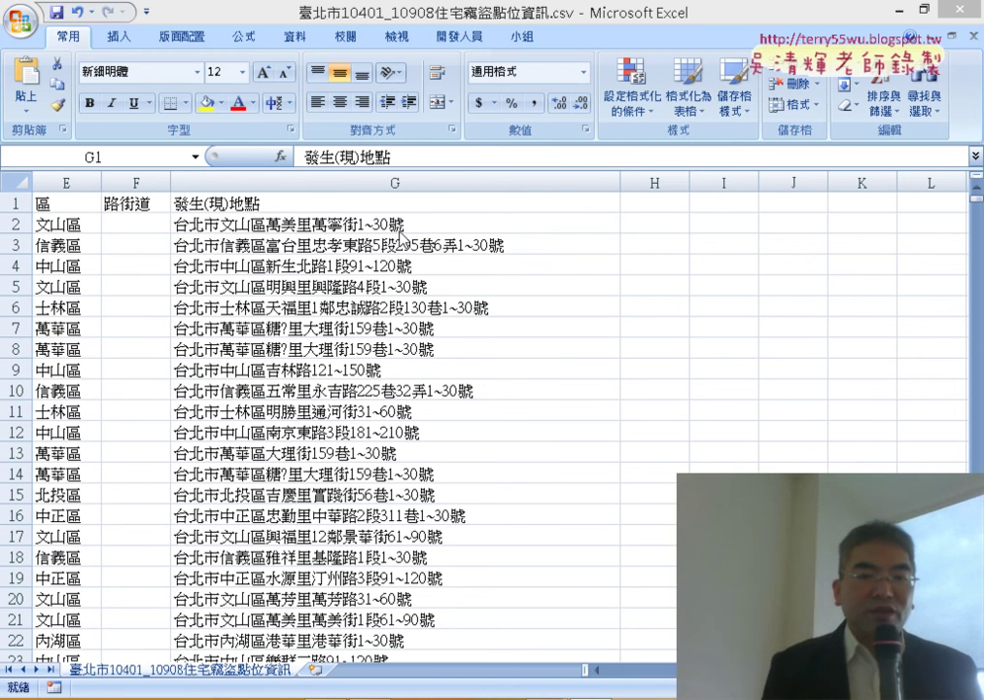
Insert the FIND function into cell H2 through the Insert Function dialog.
click(650, 224)
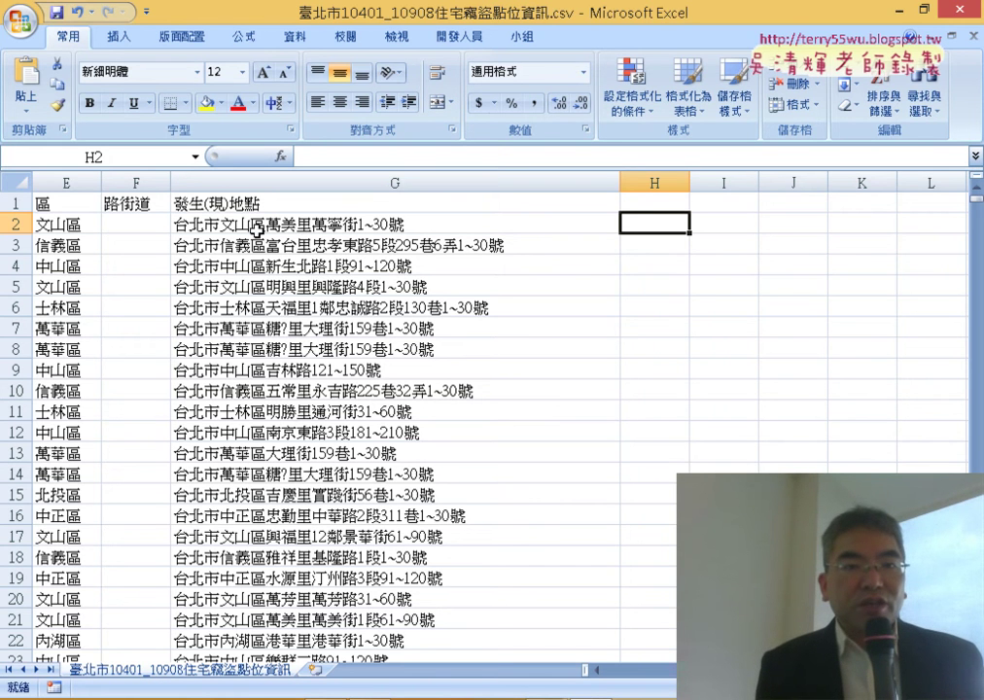
click(281, 157)
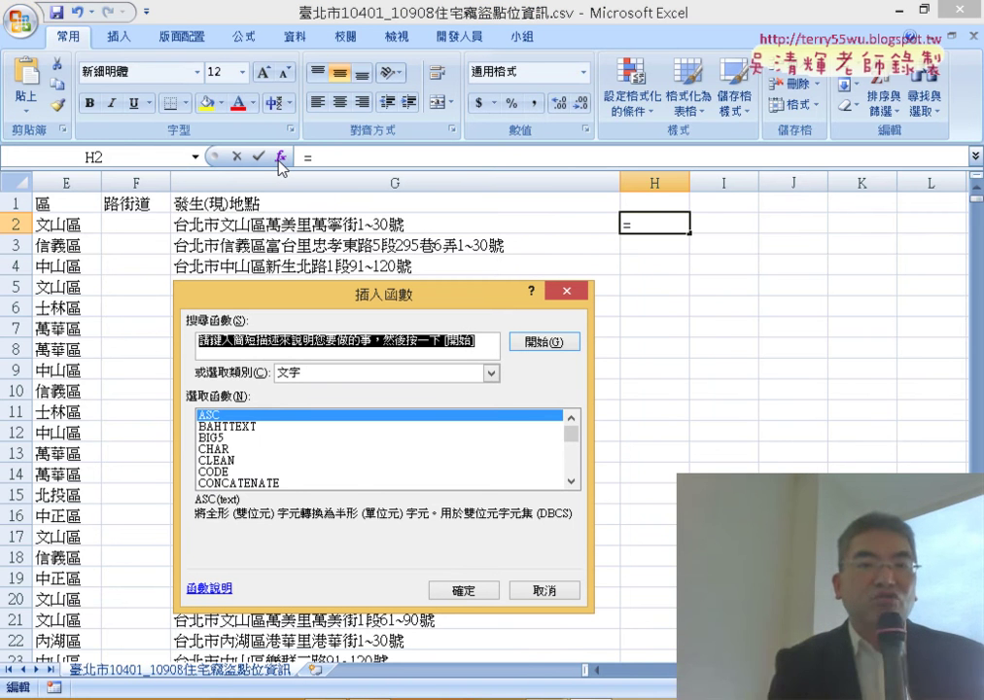
drag(363, 304, 397, 197)
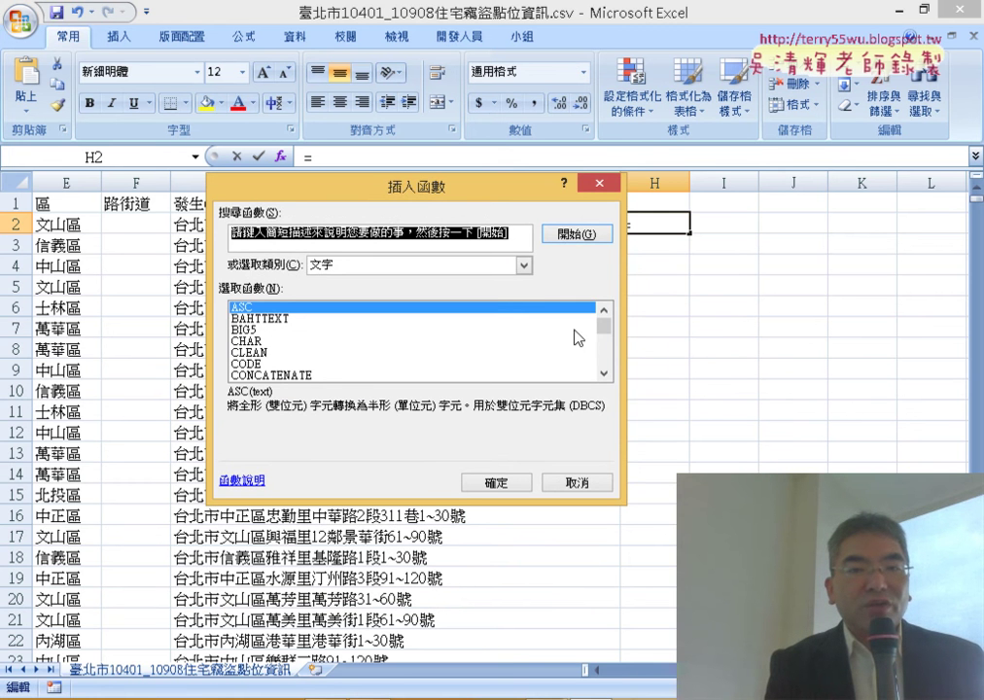
click(603, 374)
click(602, 374)
click(603, 374)
click(603, 374)
click(603, 373)
click(603, 374)
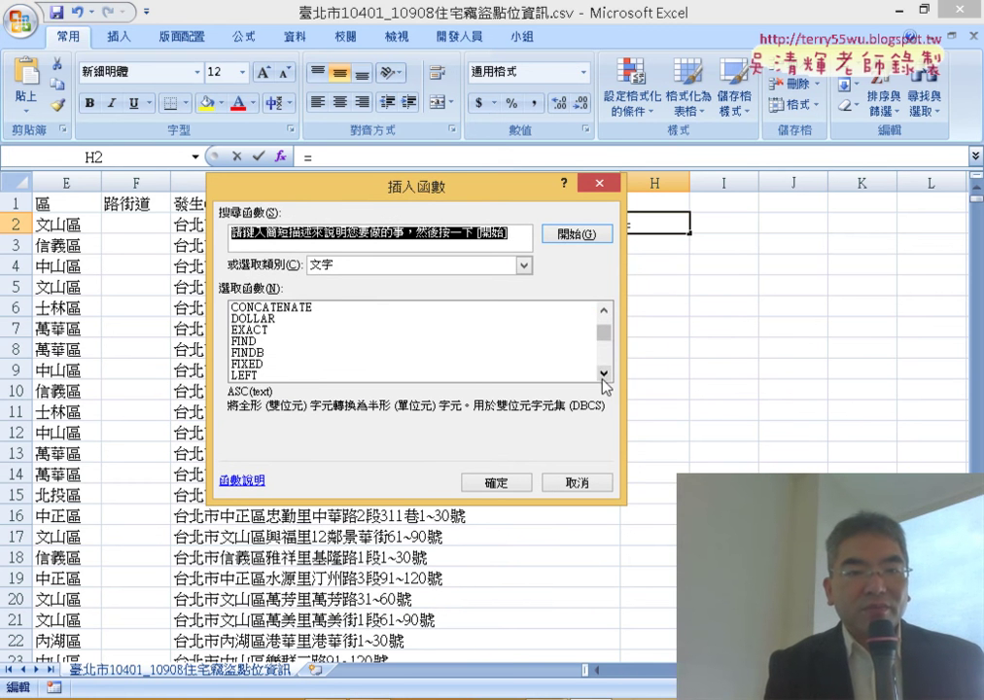
double_click(280, 341)
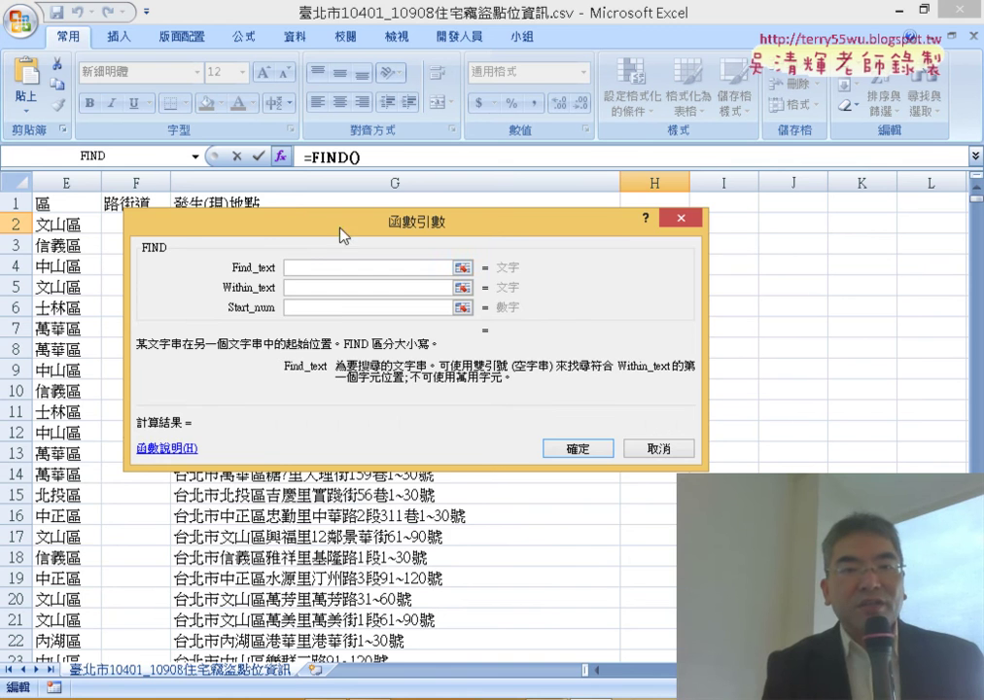
Set FIND to search for 鄰 within the address in G2.
drag(341, 234, 329, 331)
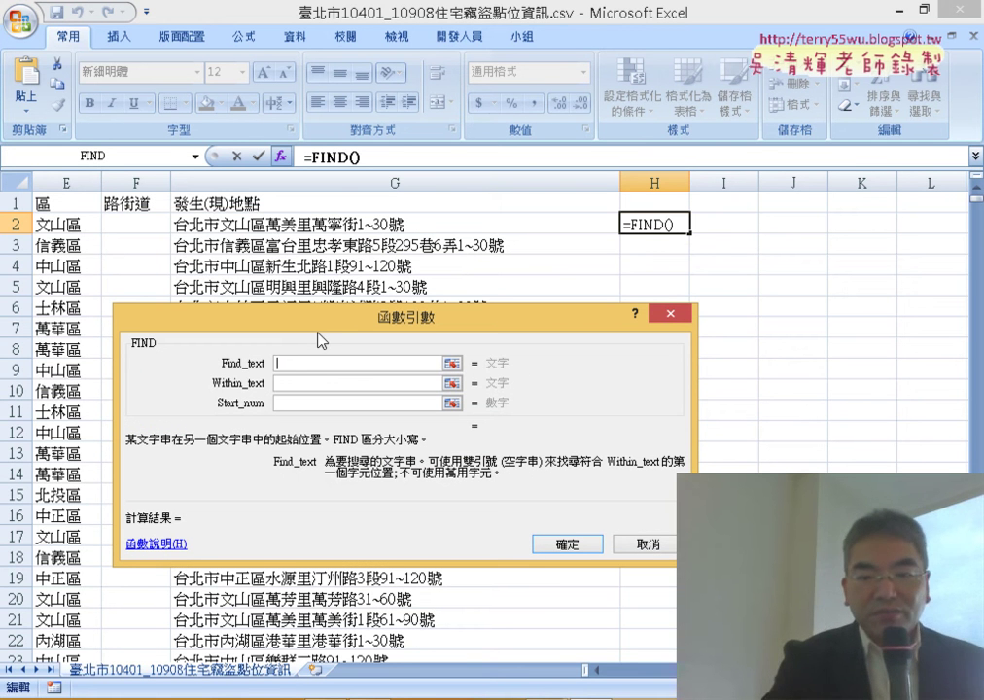
text("")
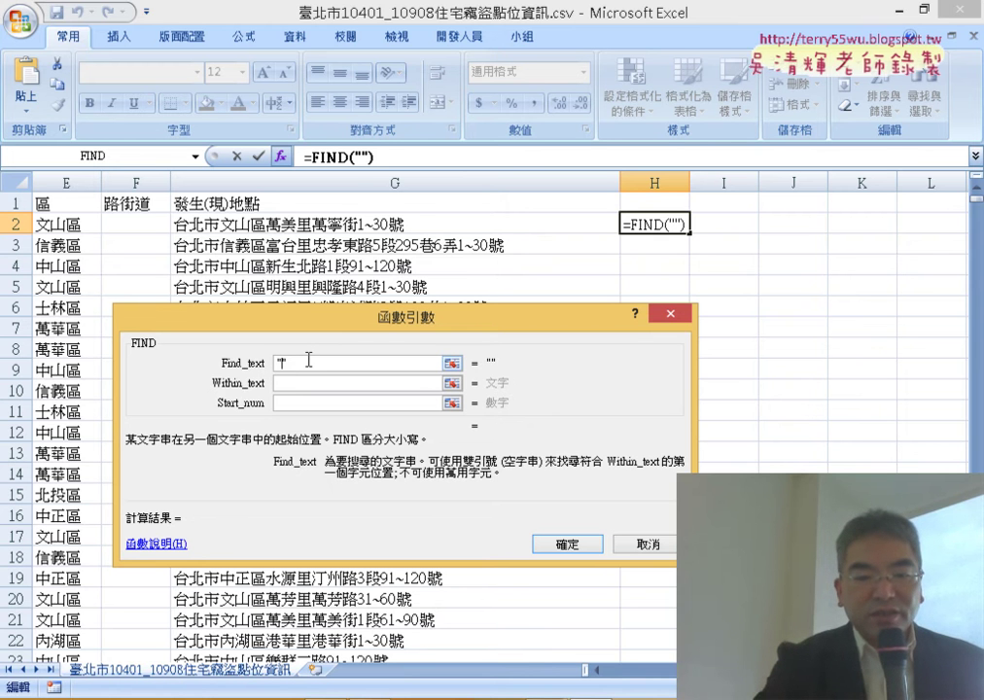
text(ㄌ)
text(ㄧˊ)
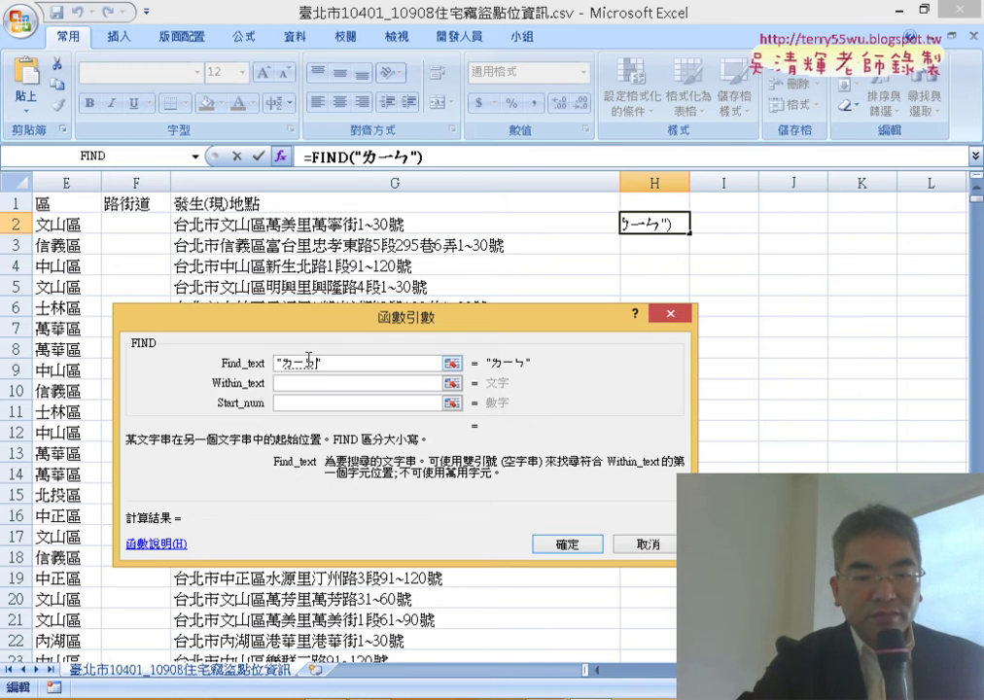
key(Down)
key(Down)
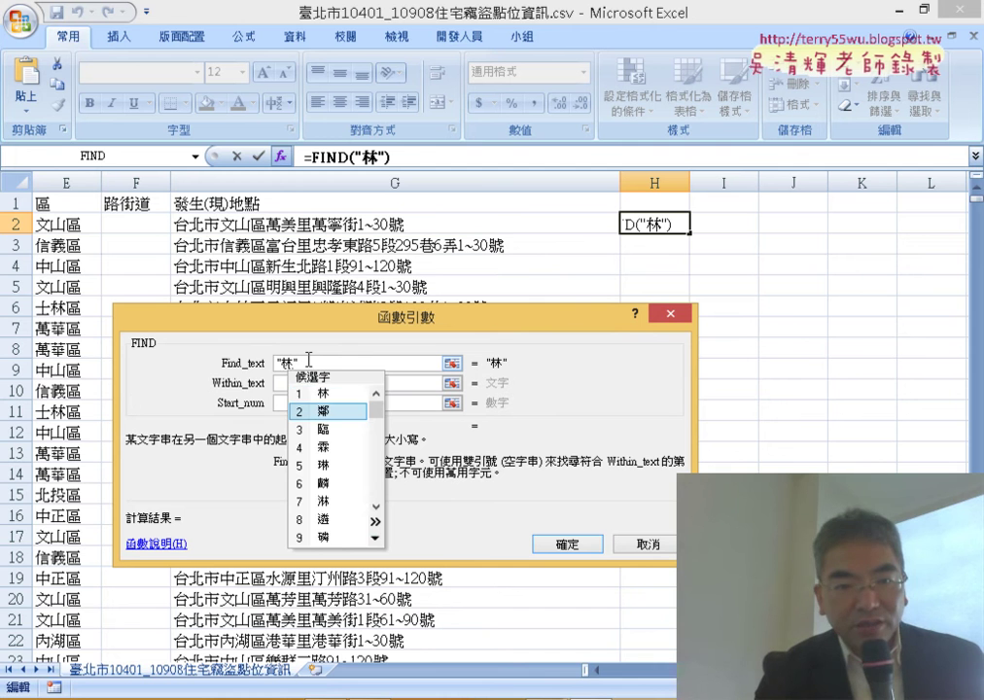
key(Return)
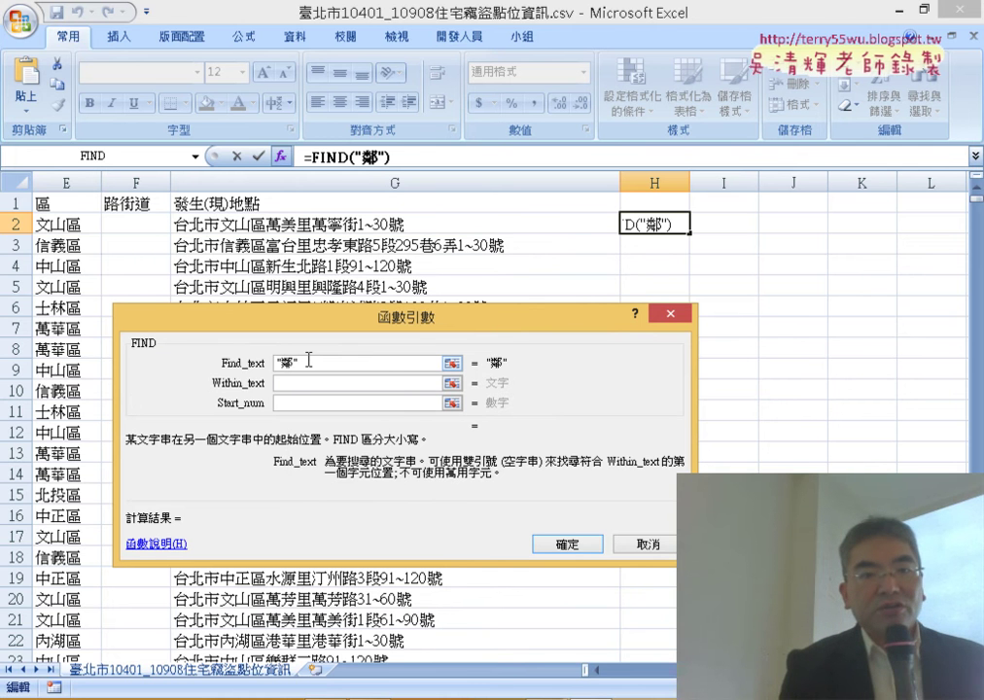
click(301, 381)
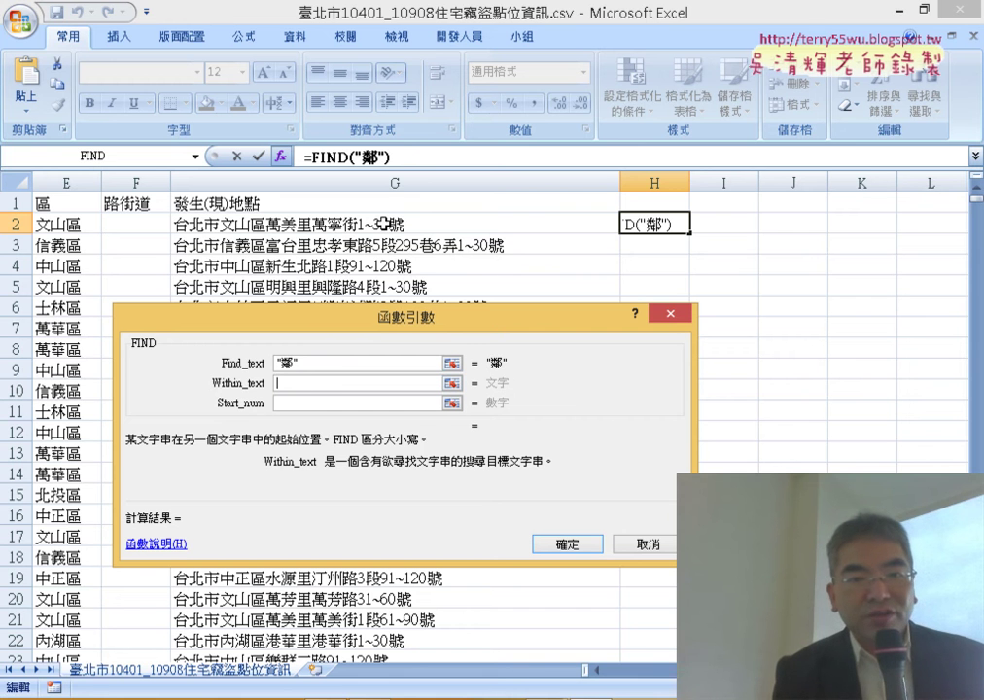
click(384, 223)
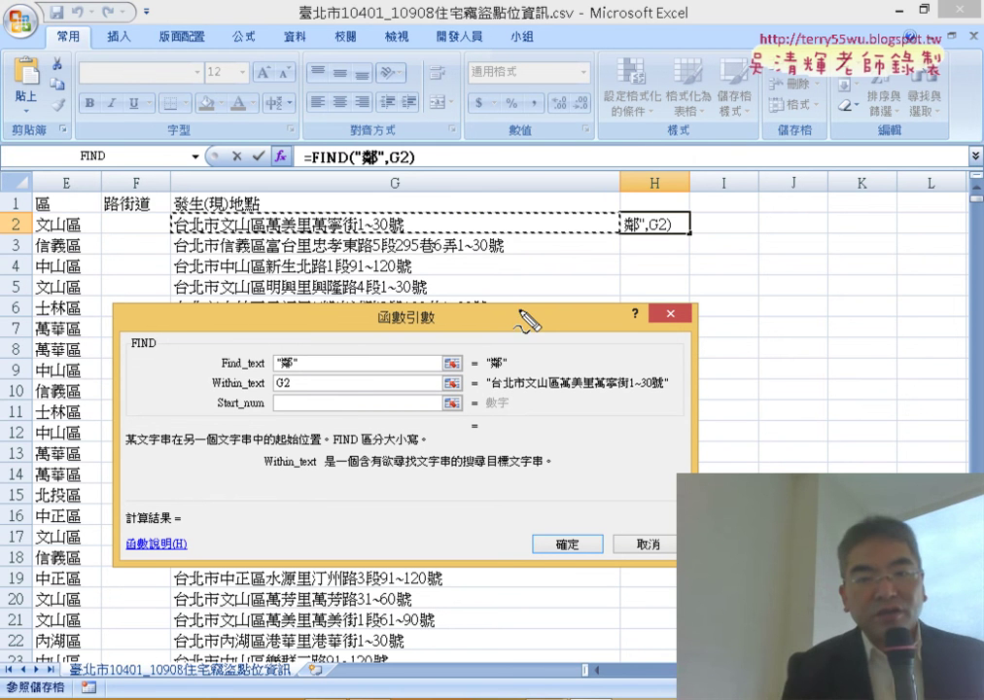
Annotate the search value and address, then confirm =FIND("鄰",G2), which returns #VALUE!
mouse_move(504, 346)
mouse_down()
mouse_move(498, 359)
mouse_move(572, 397)
mouse_up()
drag(476, 439, 523, 418)
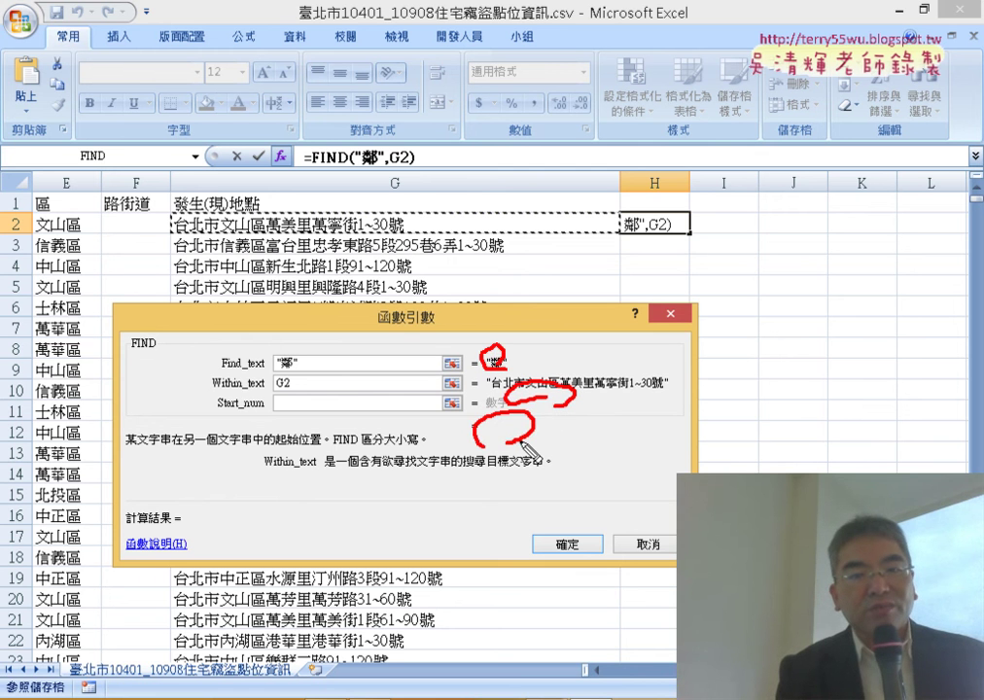
key(Escape)
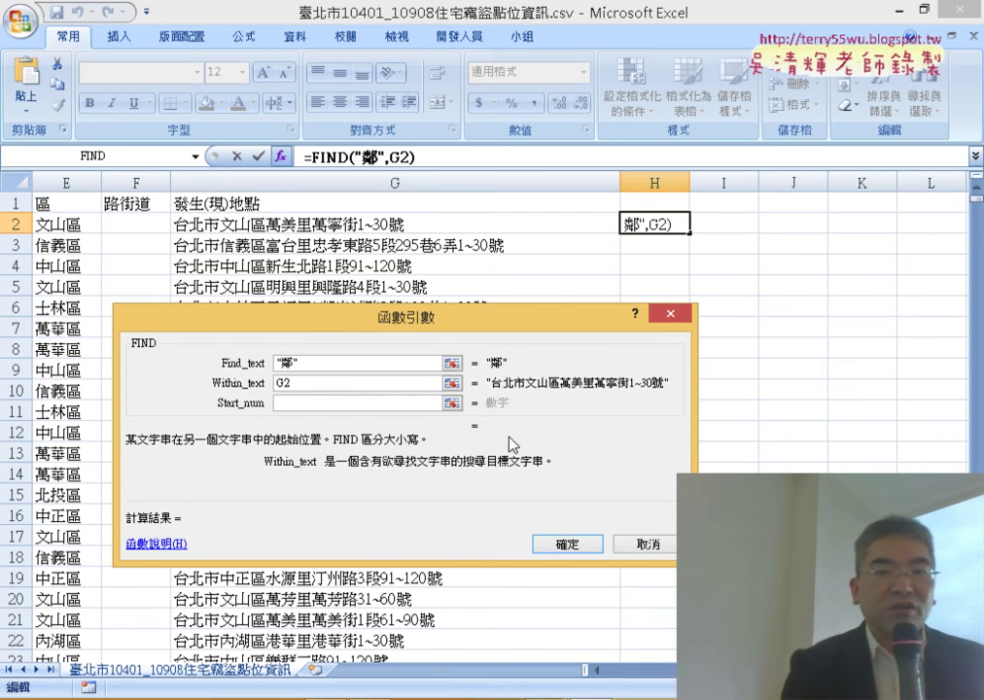
click(573, 546)
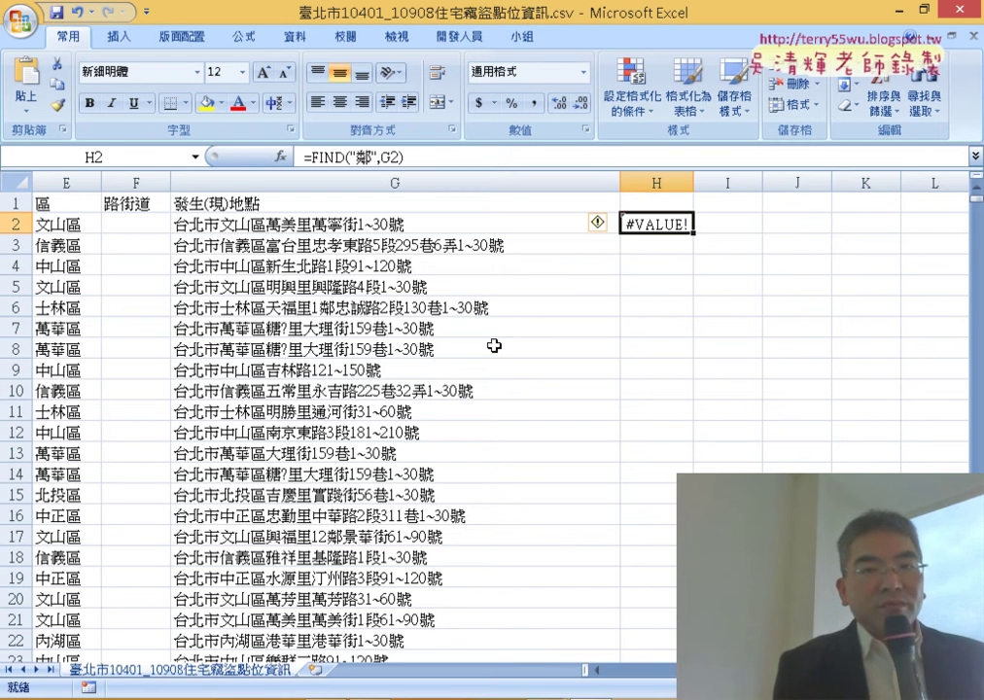
Cut FIND("鄰",G2) out of H2's formula, leaving only the equals sign.
click(312, 156)
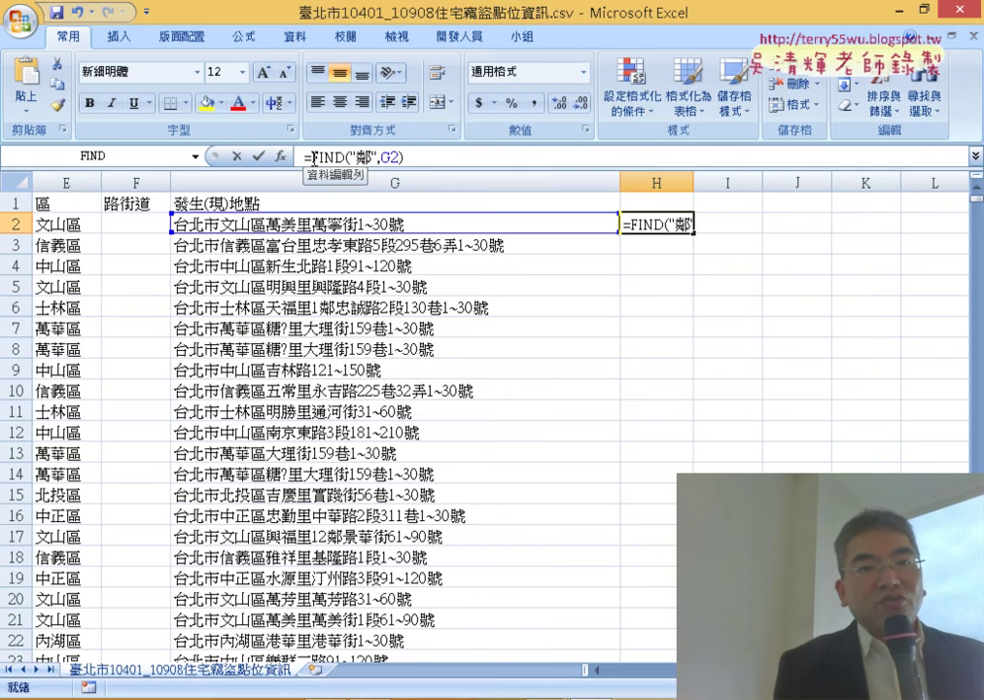
drag(312, 156, 392, 183)
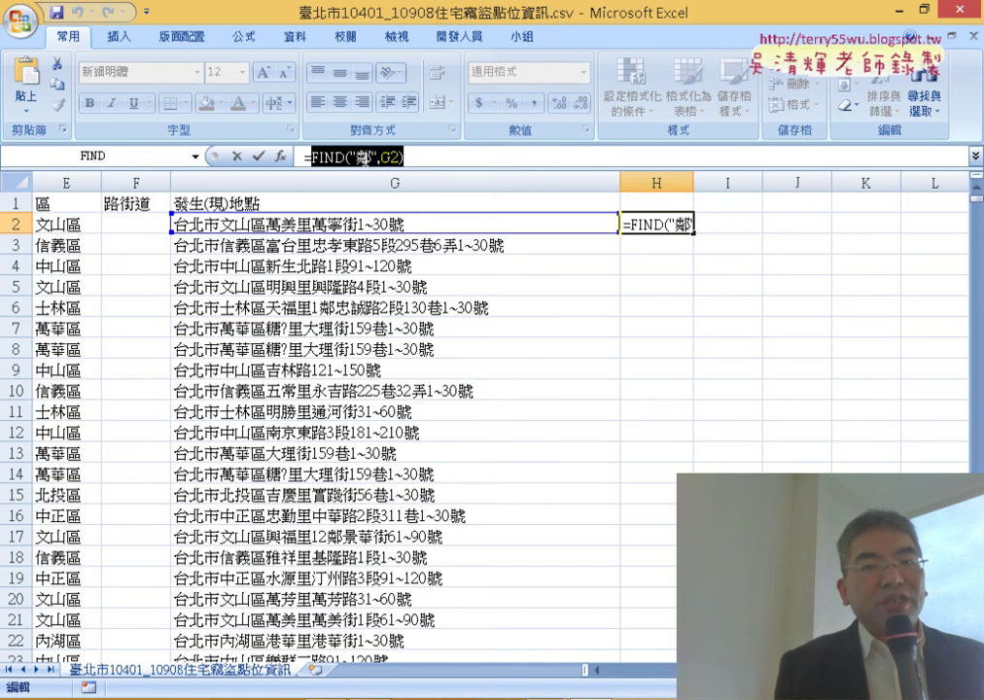
right_click(367, 162)
click(399, 173)
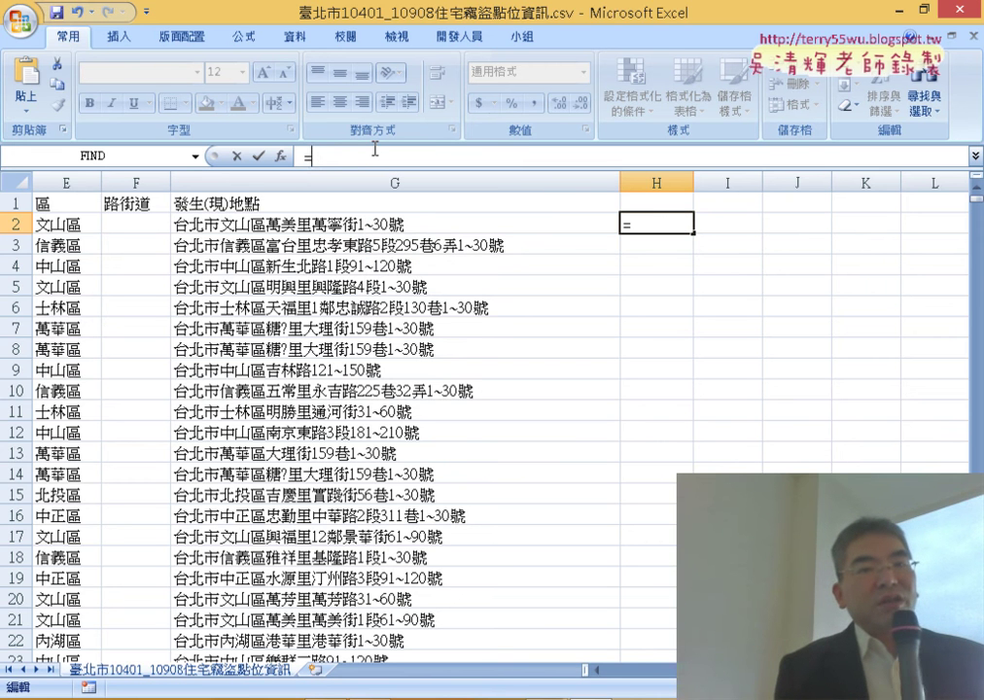
Insert the IFERROR function from the Logical category into H2.
click(281, 157)
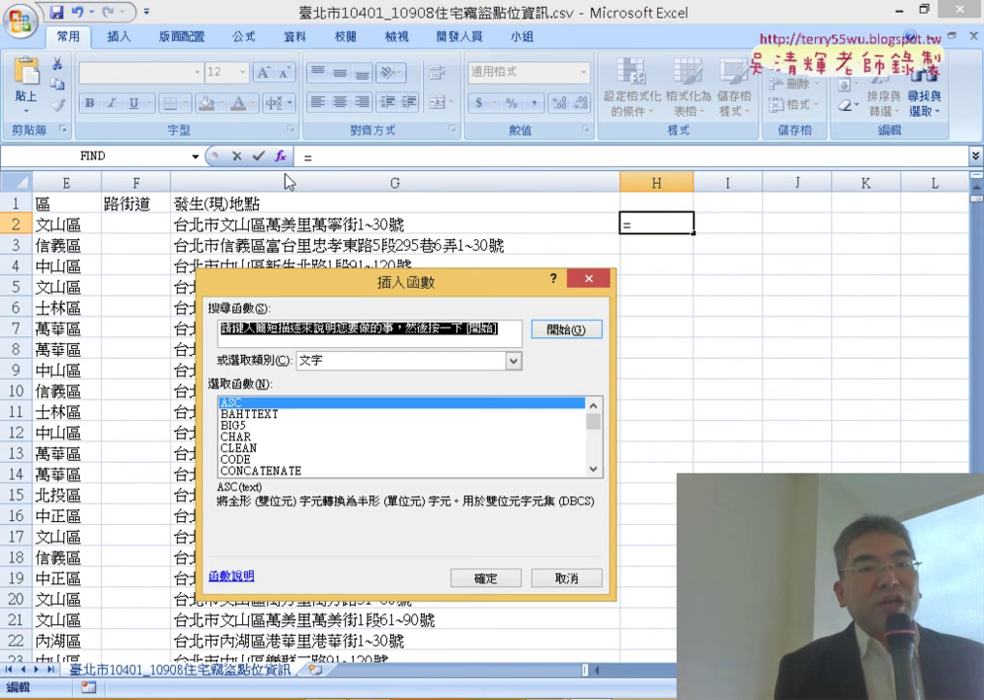
drag(348, 294, 318, 150)
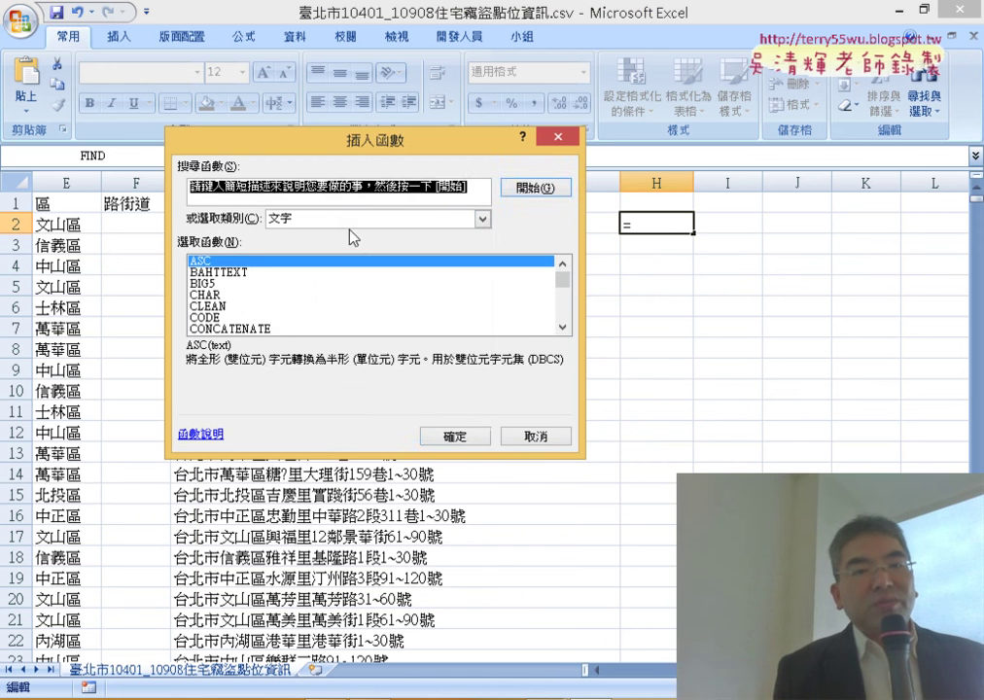
click(350, 221)
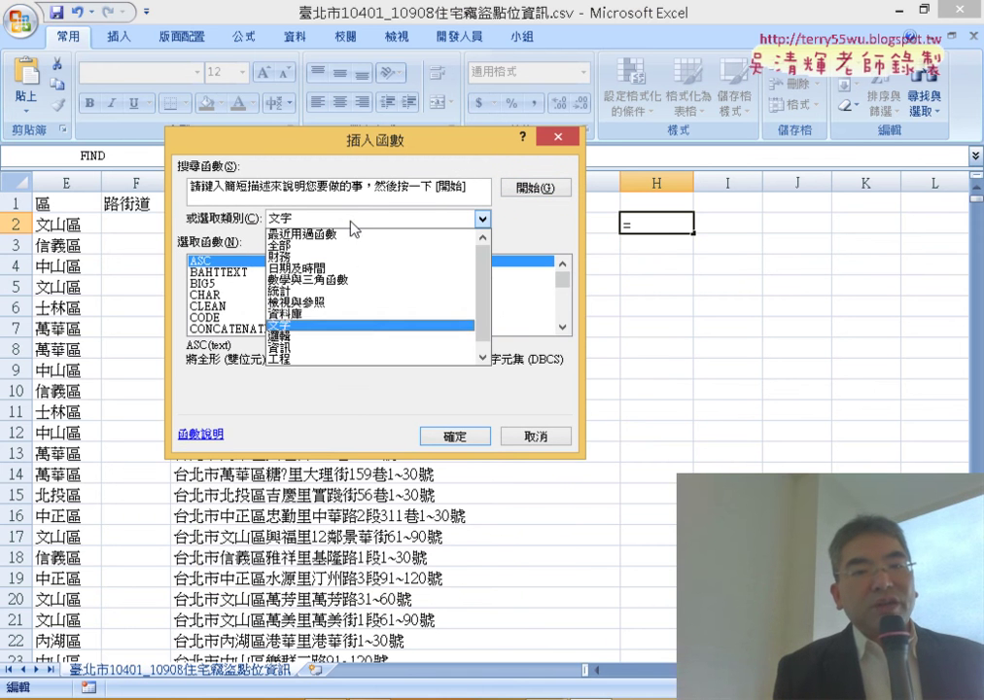
click(374, 337)
click(228, 296)
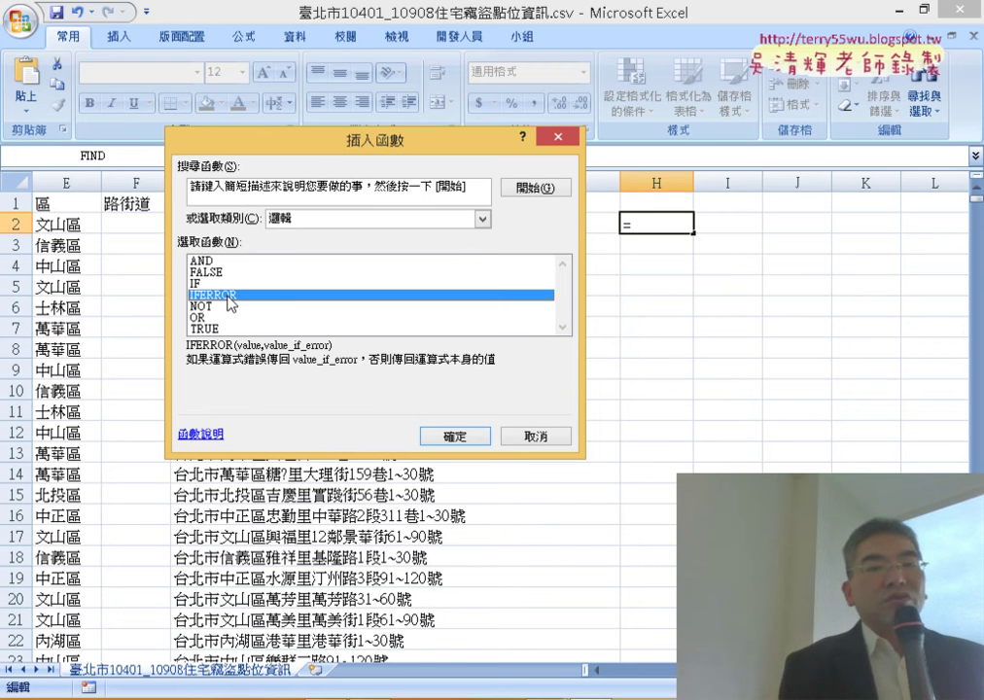
click(451, 437)
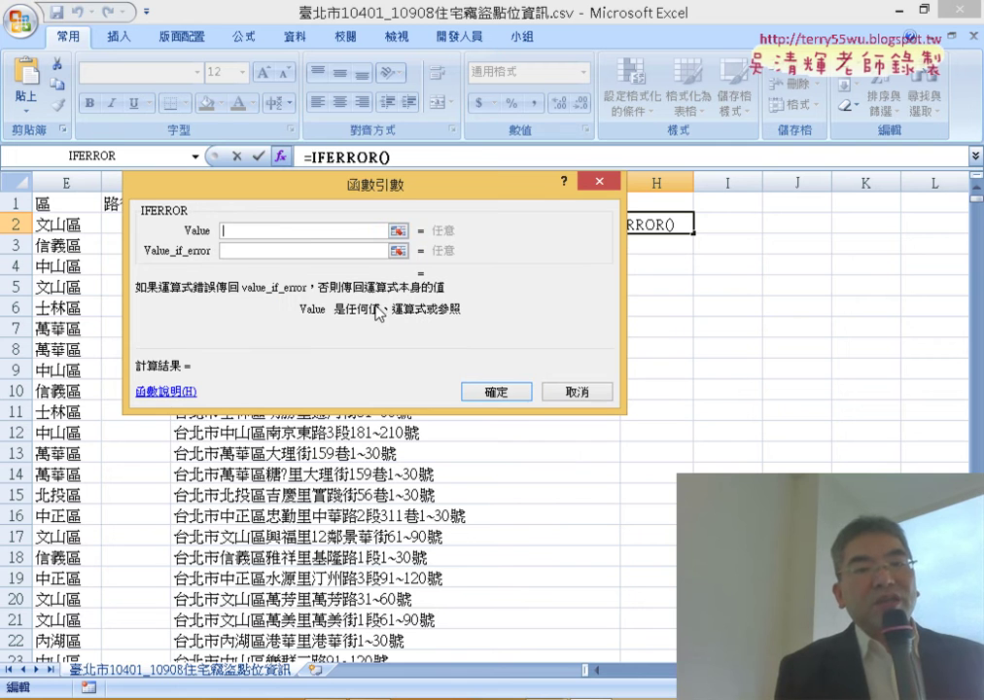
Use FIND("鄰",G2) as Value and FIND("里",G2) as fallback, so H2 shows 9.
right_click(270, 241)
click(287, 288)
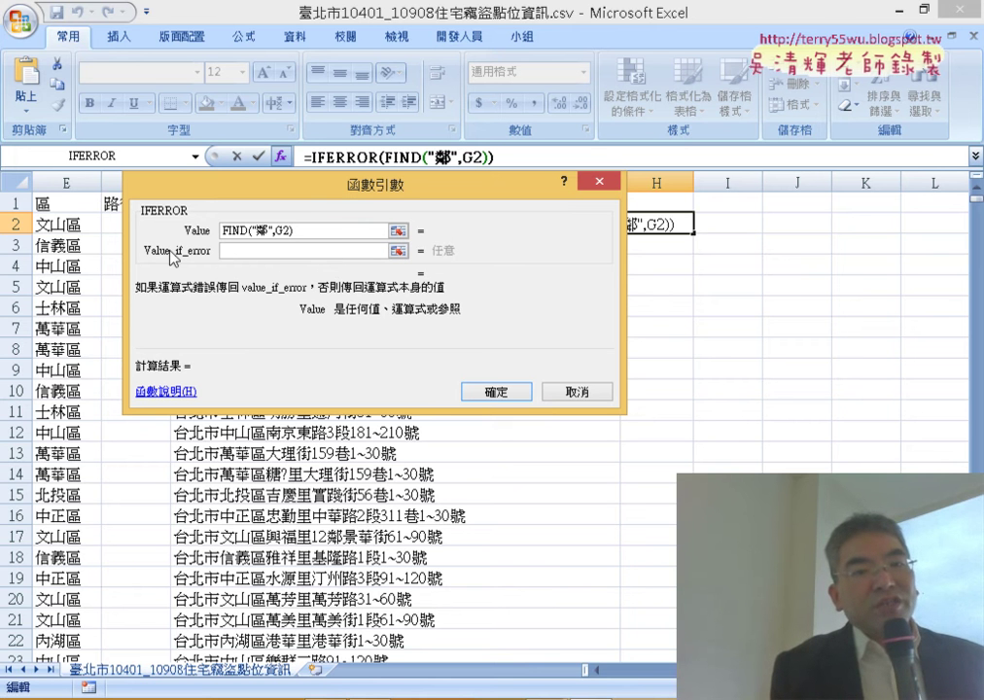
click(232, 253)
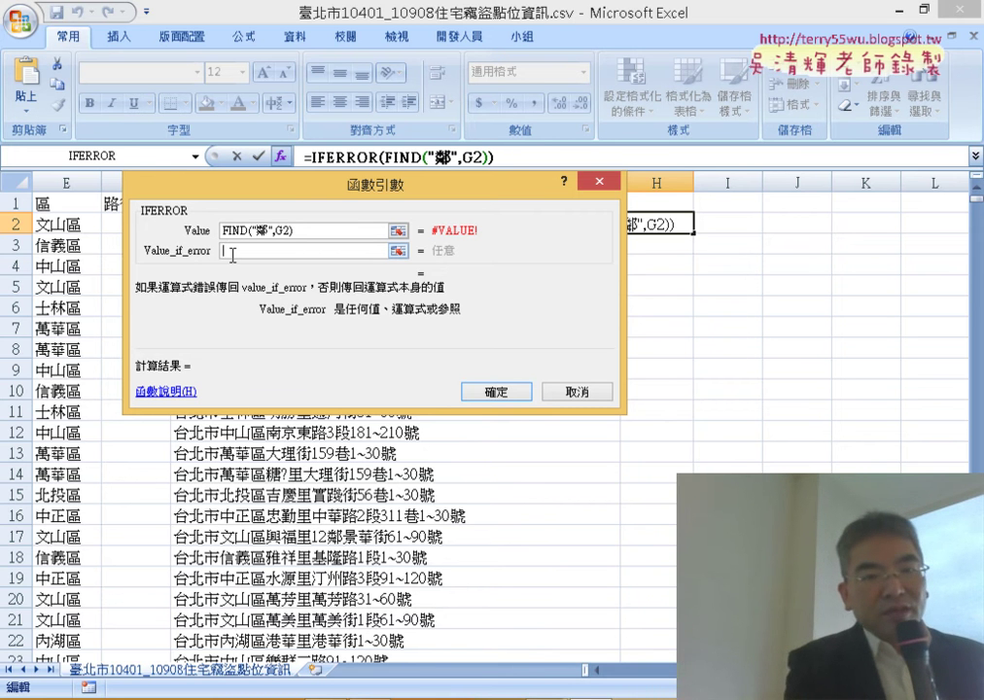
key(ctrl+v)
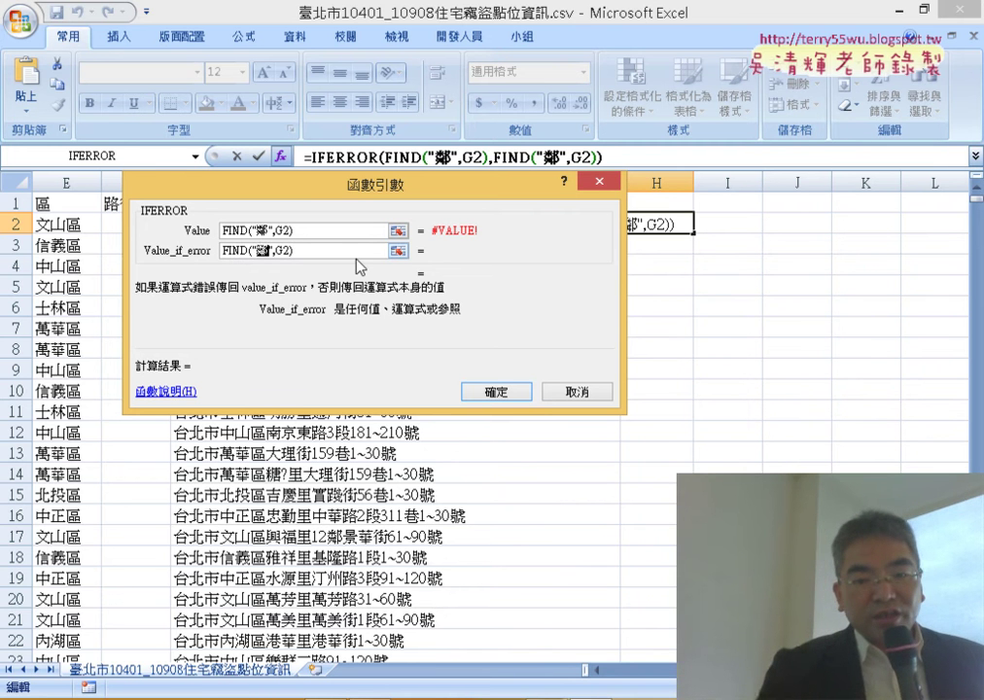
text(ㄌ)
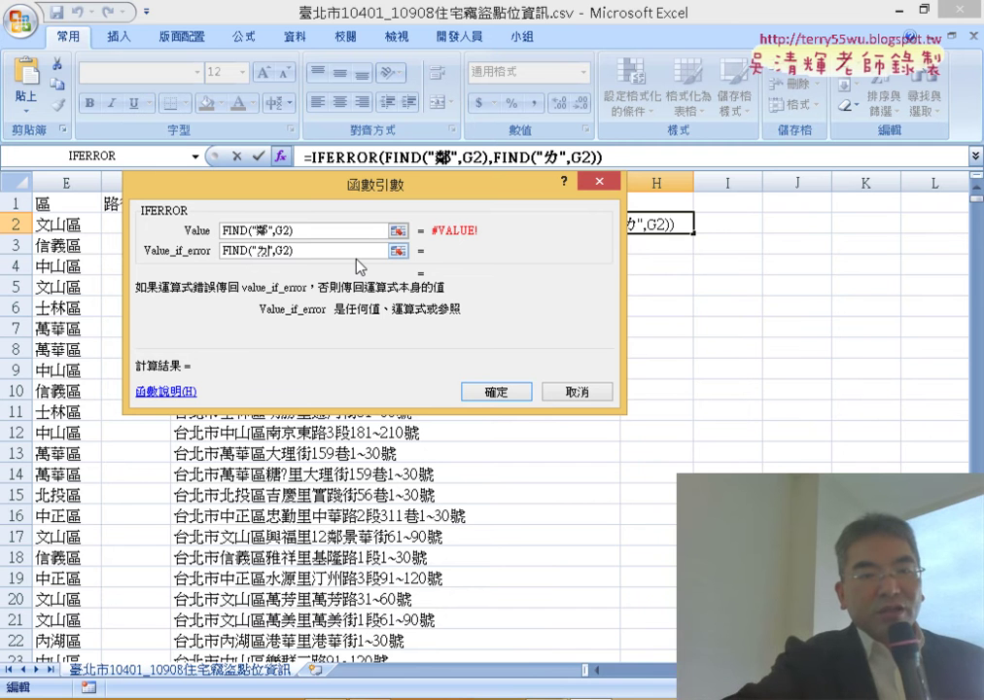
text(ㄧ3)
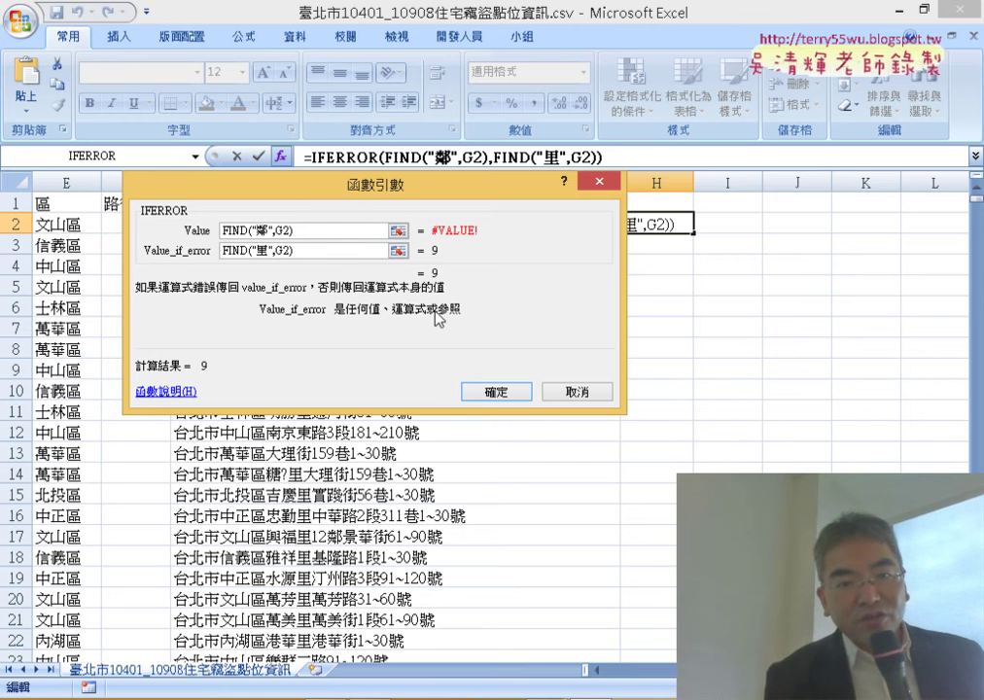
click(506, 394)
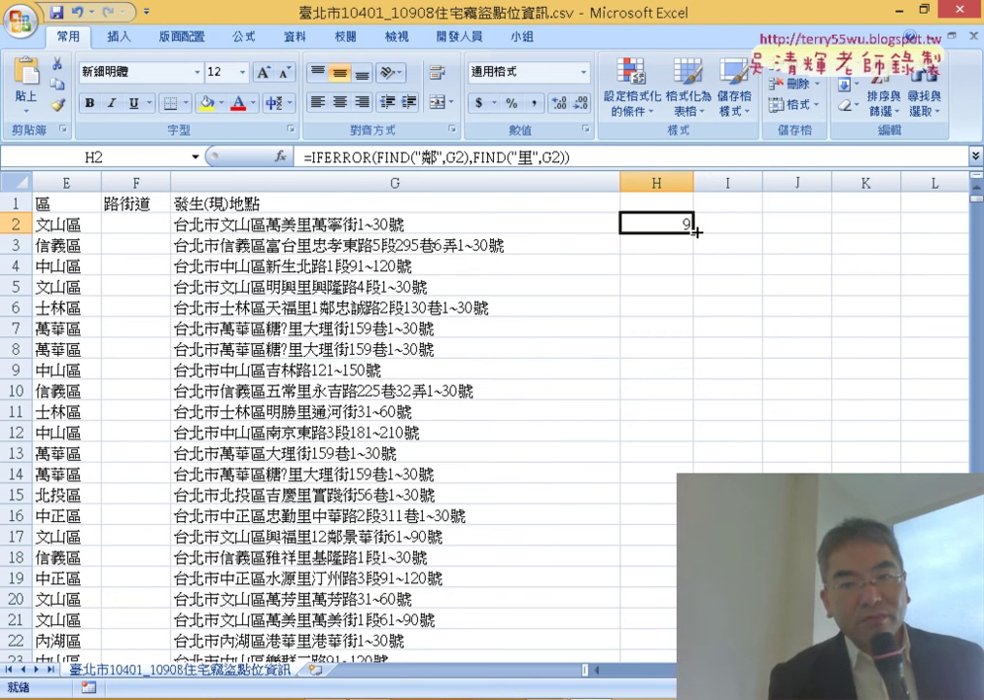
Fill H2's IFERROR formula down column H and inspect the #VALUE! error in H4.
double_click(693, 232)
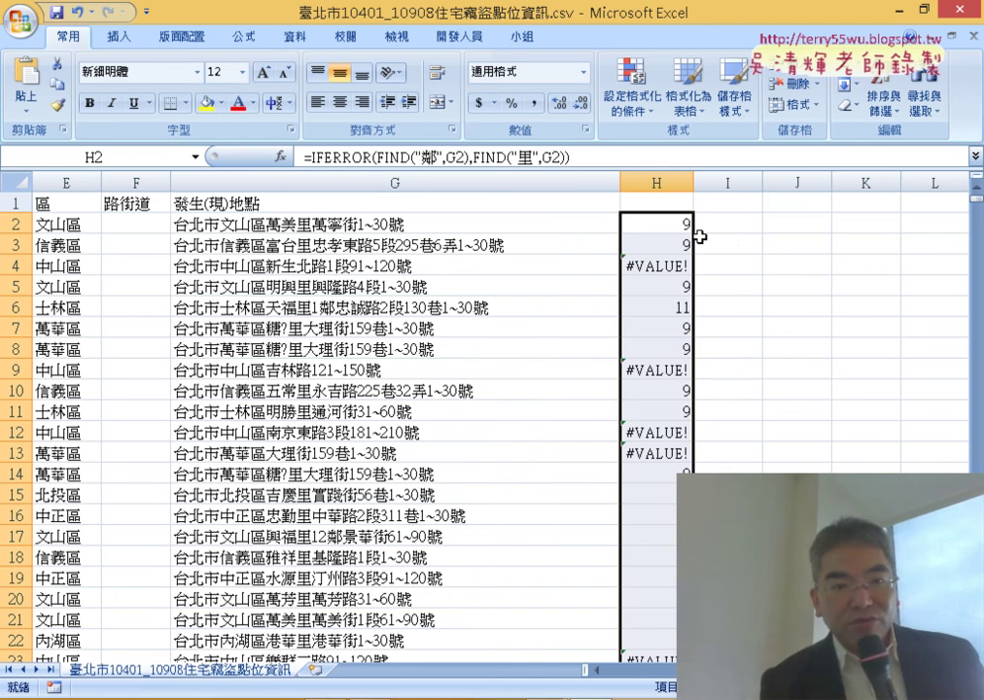
click(665, 271)
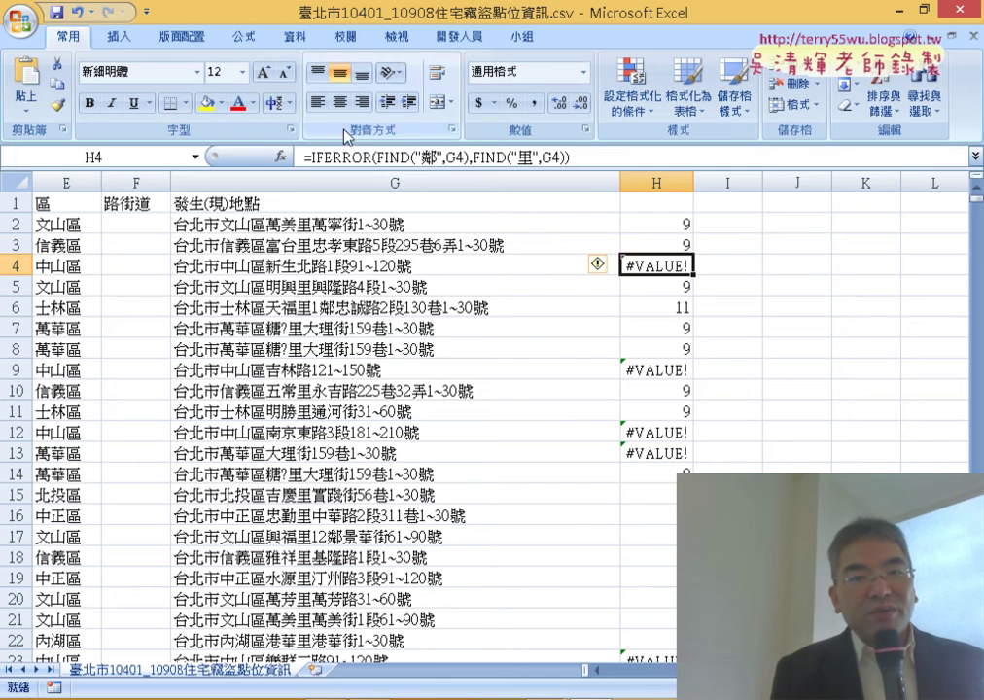
Cut H4's entire formula, leaving only the equals sign.
click(489, 157)
triple_click(489, 157)
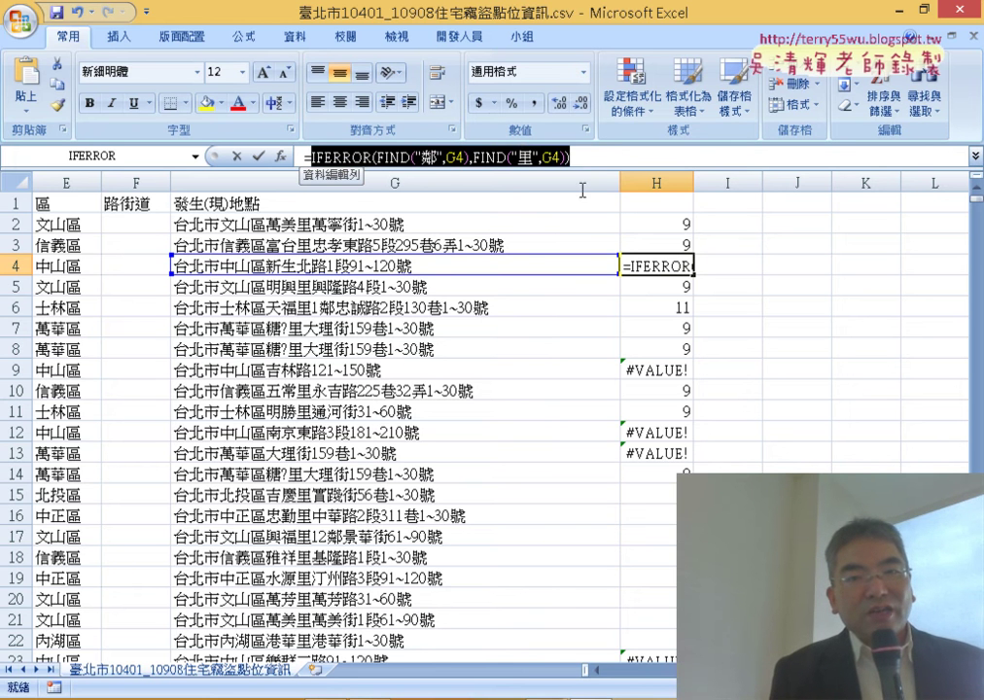
right_click(566, 156)
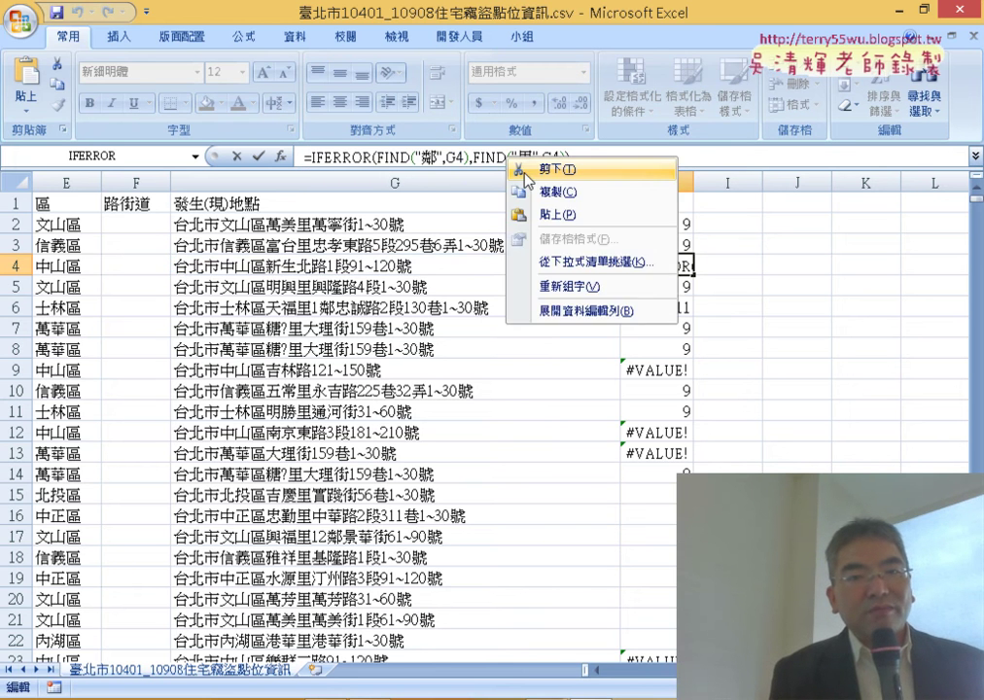
click(583, 169)
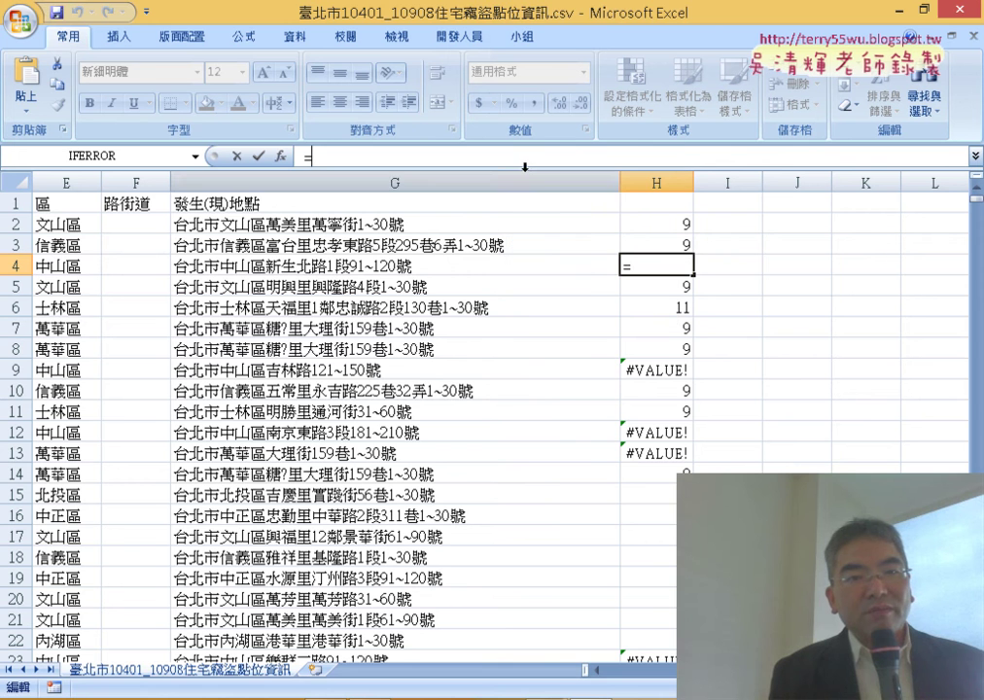
Insert an outer IFERROR with the cut formula pasted as its Value.
click(278, 157)
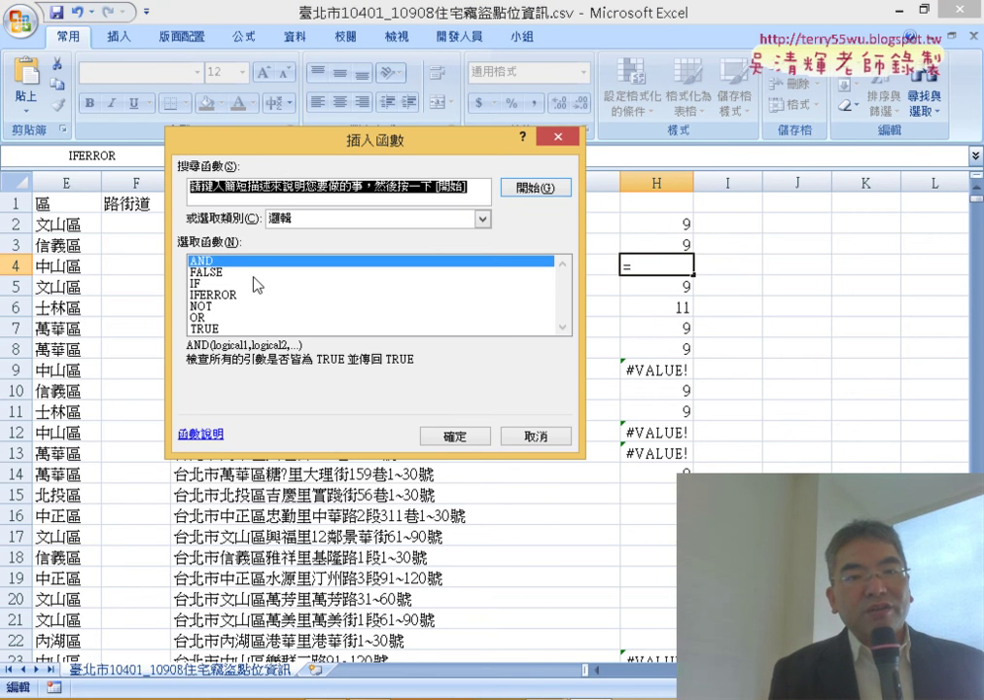
click(212, 294)
double_click(235, 296)
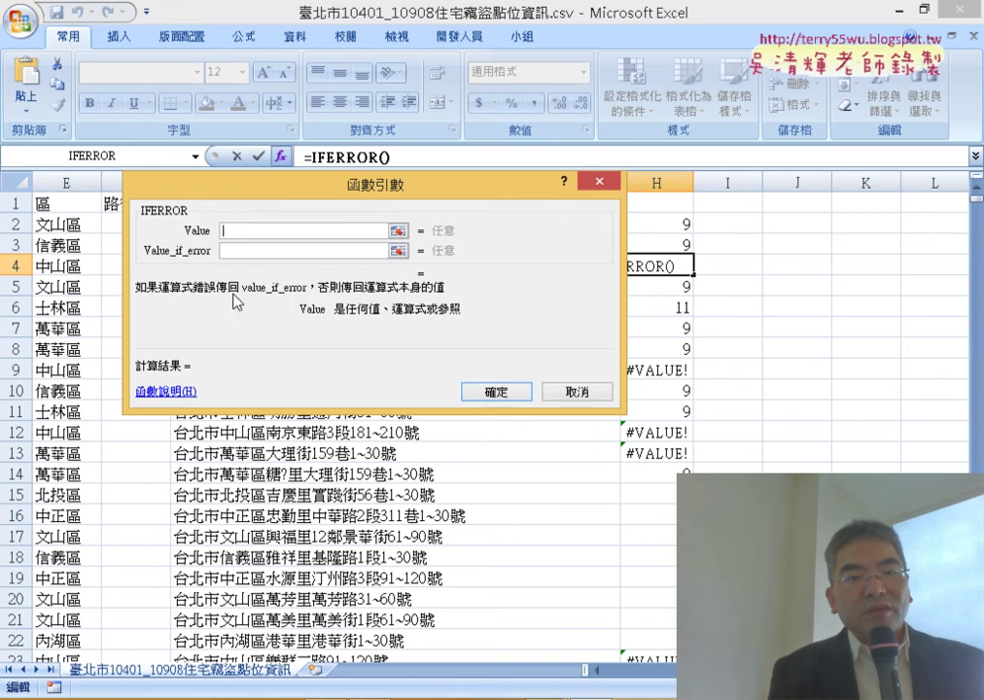
drag(274, 202, 385, 269)
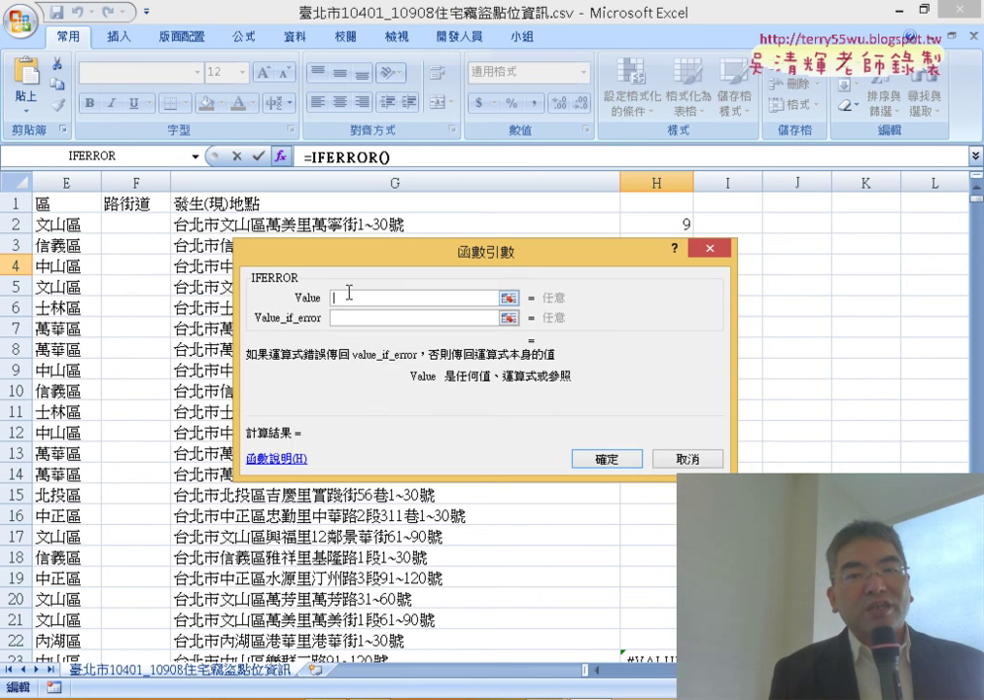
right_click(347, 300)
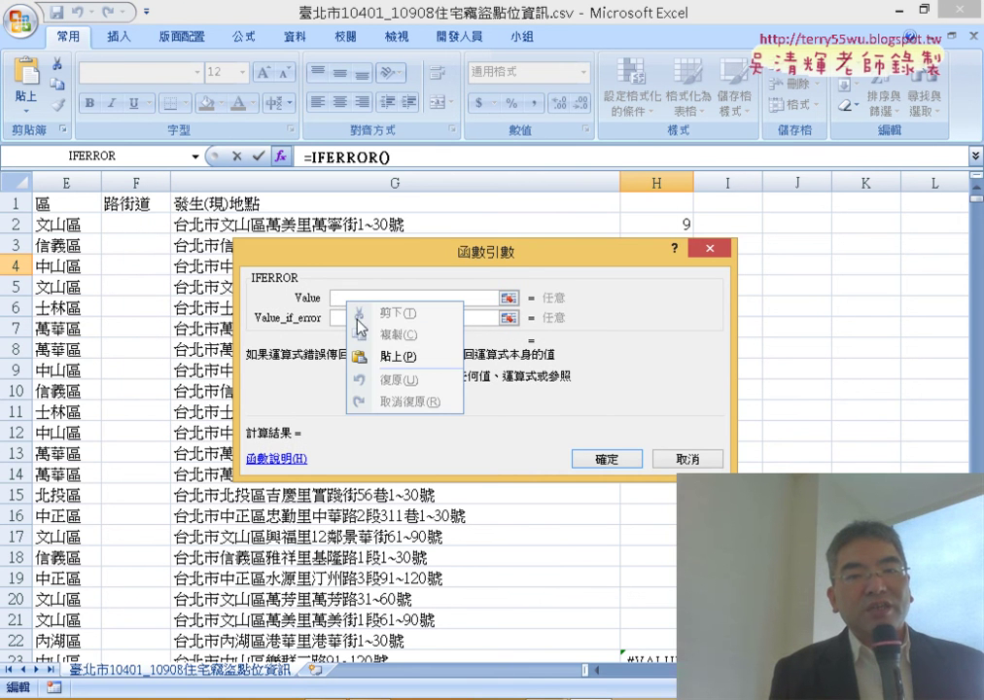
click(394, 357)
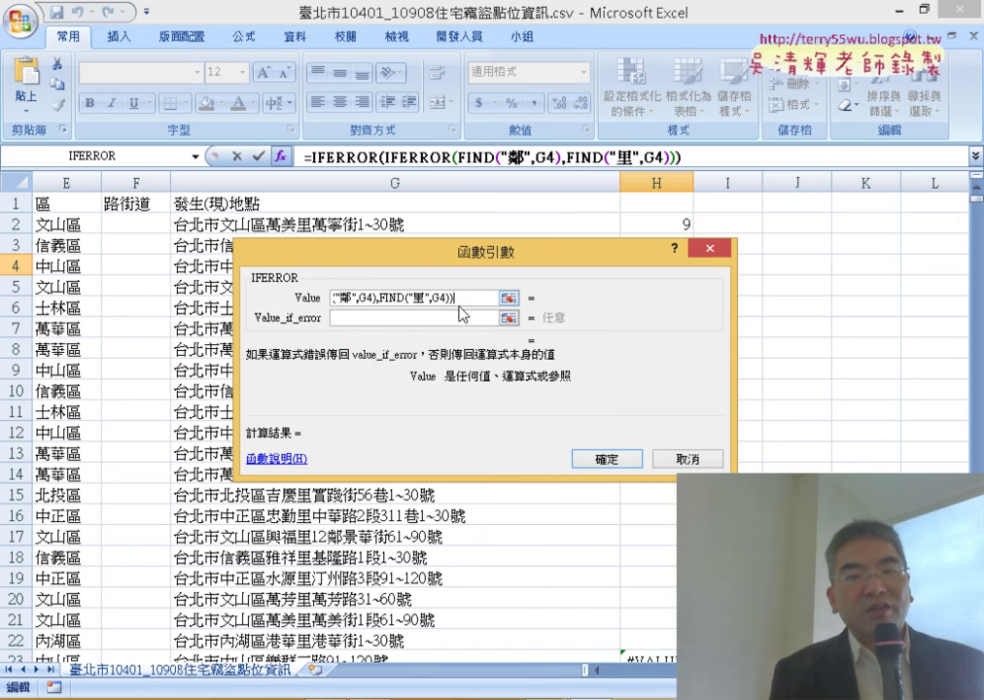
drag(465, 297, 283, 291)
Copy FIND("里",G4) from the Value text into the Value_if_error argument.
click(360, 316)
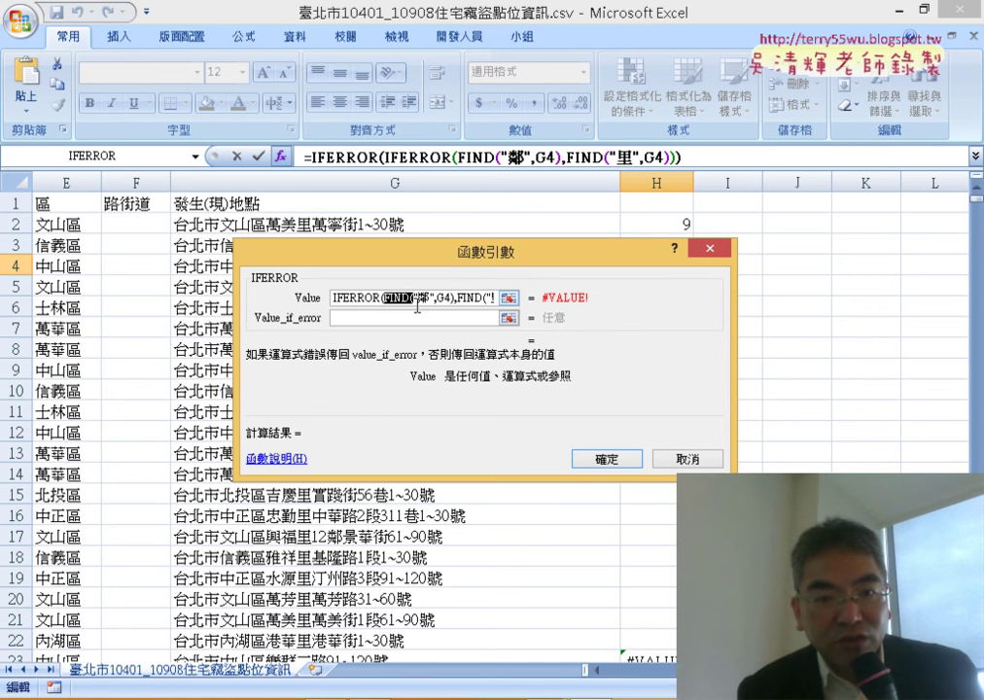
drag(418, 305, 439, 293)
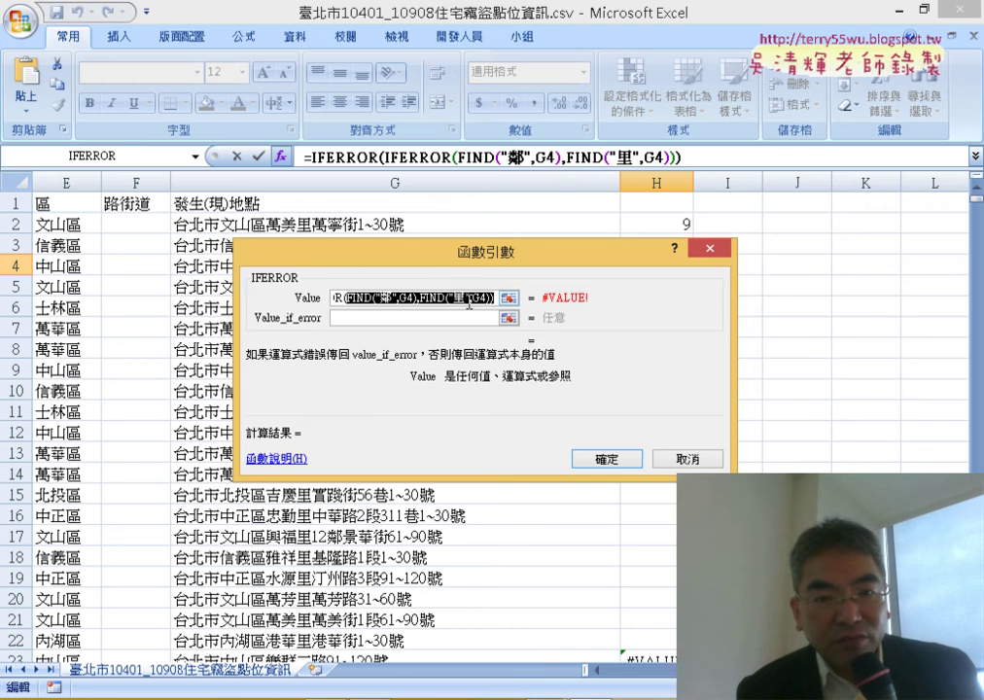
click(440, 297)
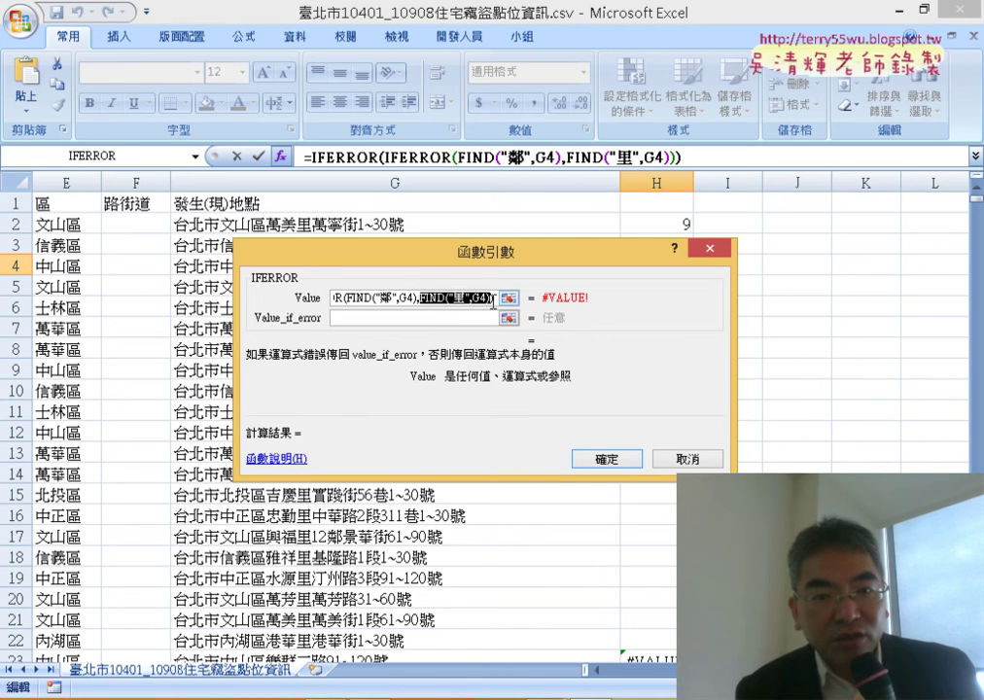
right_click(464, 296)
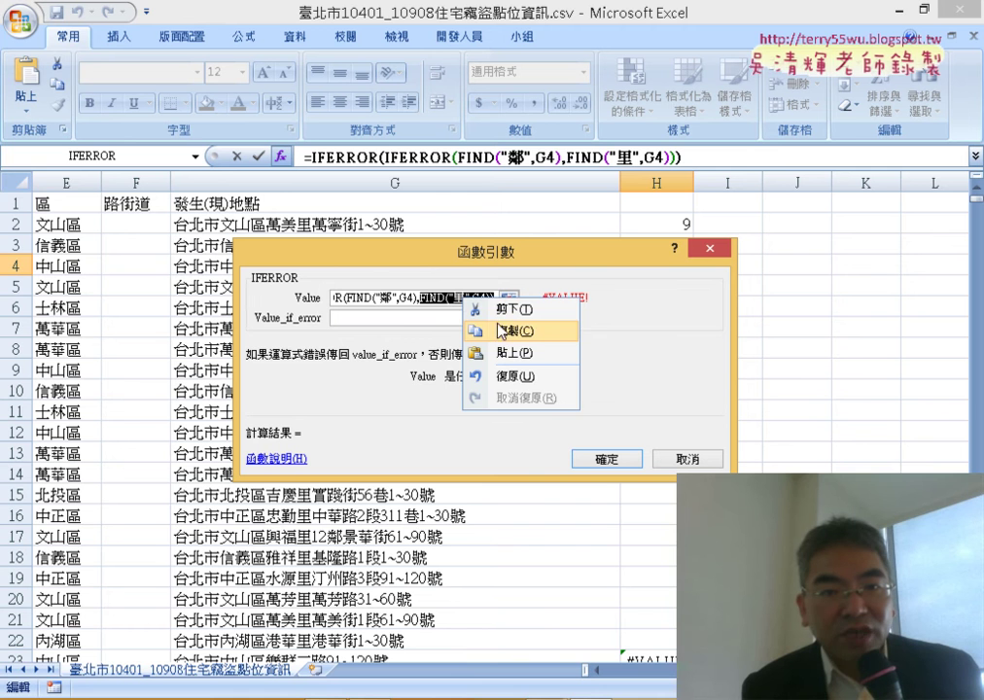
click(502, 332)
click(435, 325)
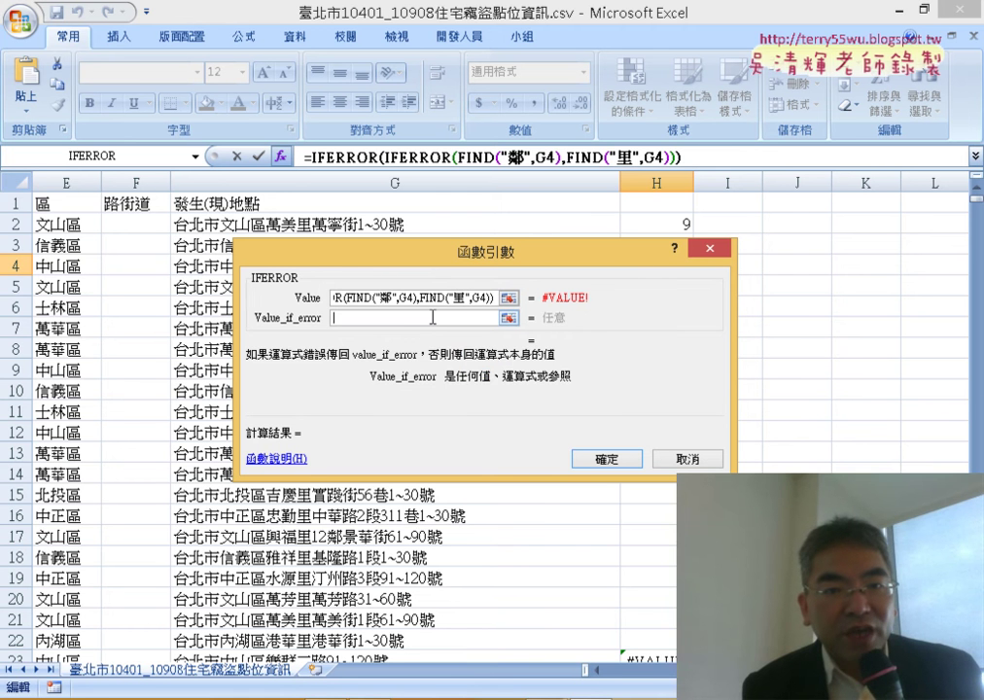
right_click(491, 318)
click(535, 376)
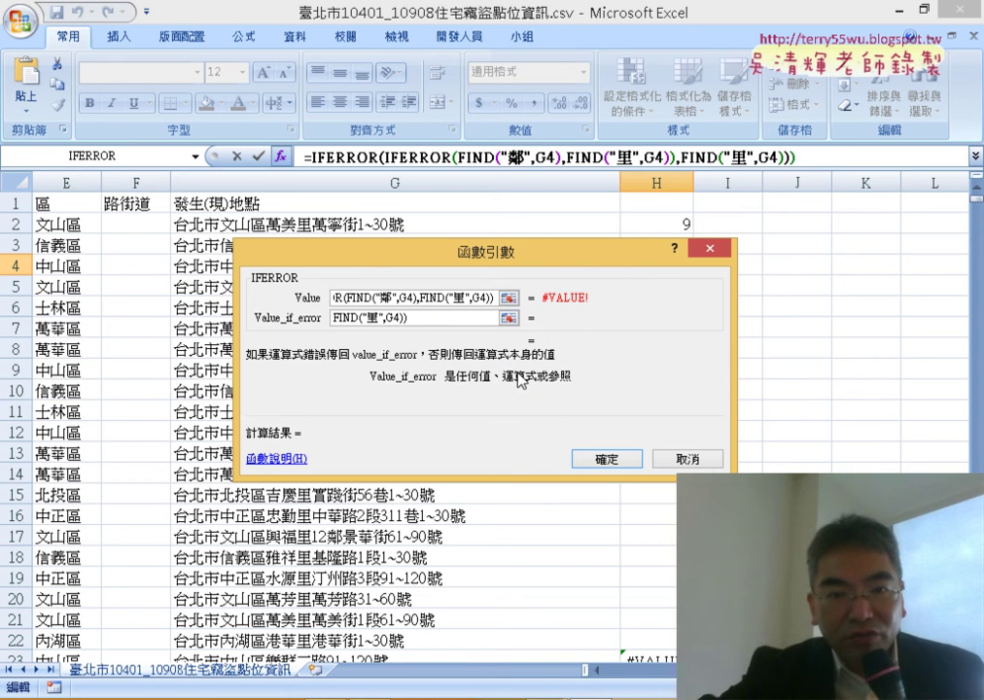
Change the fallback to FIND("區",G4) and confirm, so H4 shows 6.
key(BackSpace)
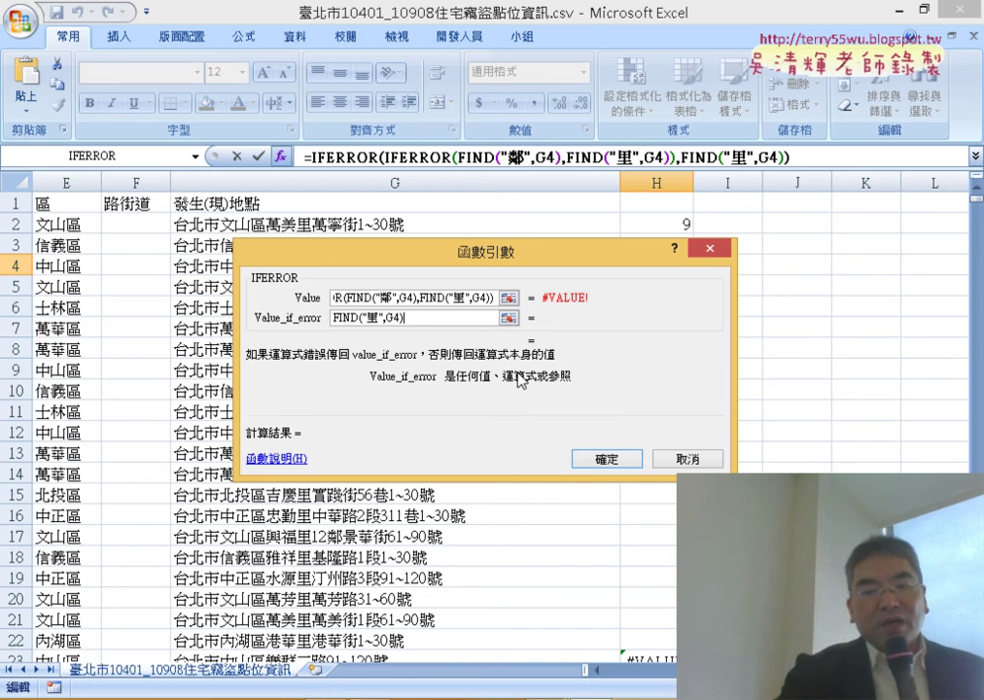
key(Left)
key(Left)
key(Left)
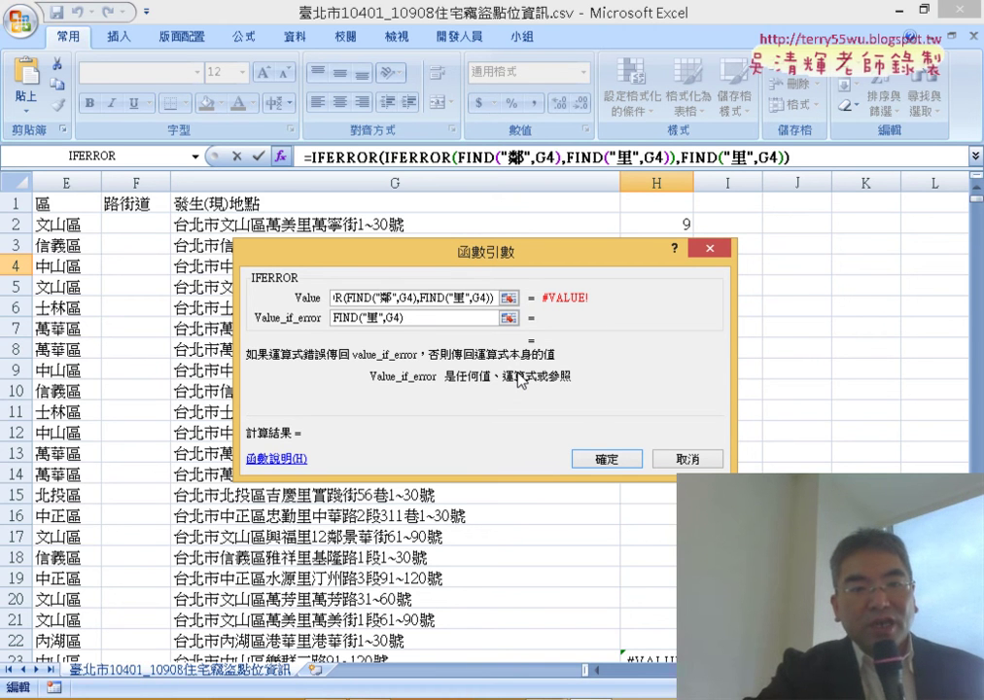
key(BackSpace)
text(ㄑ)
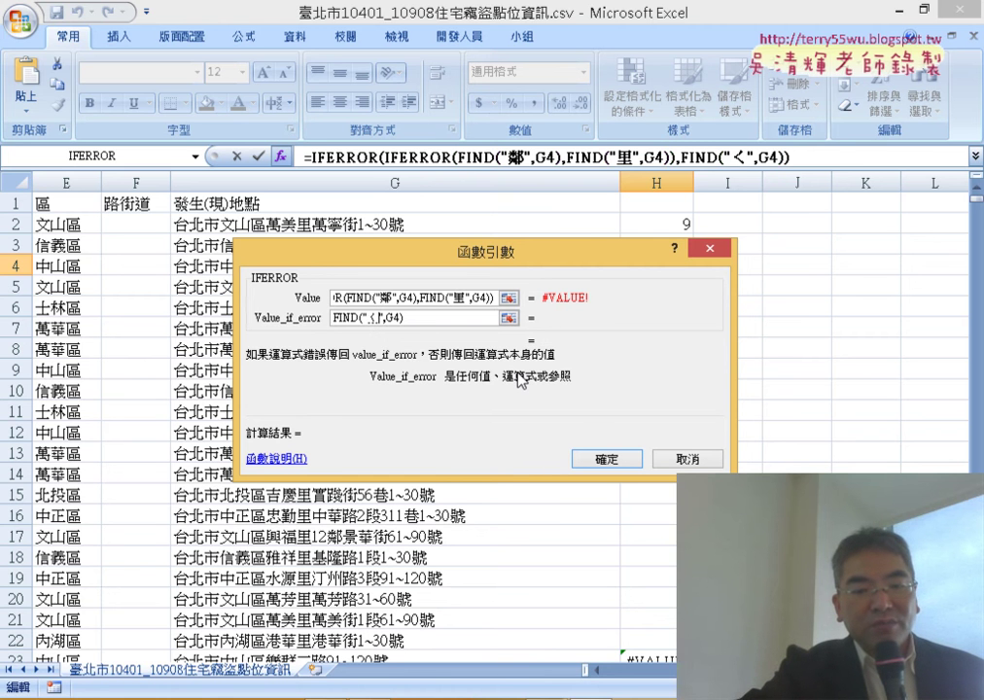
text(ㄩ)
key(space)
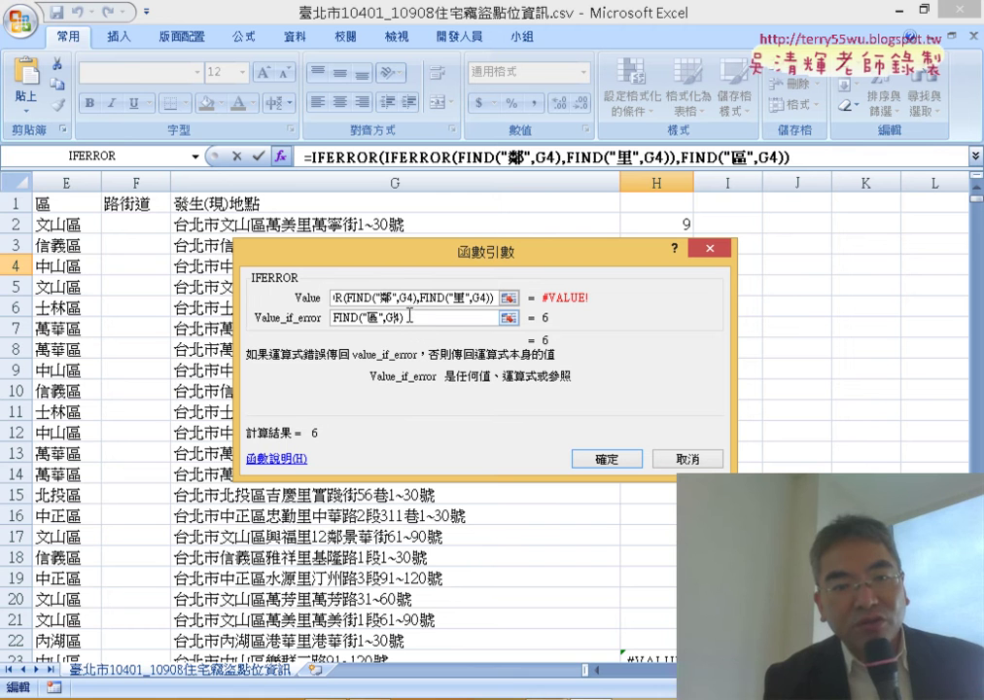
drag(409, 315, 333, 317)
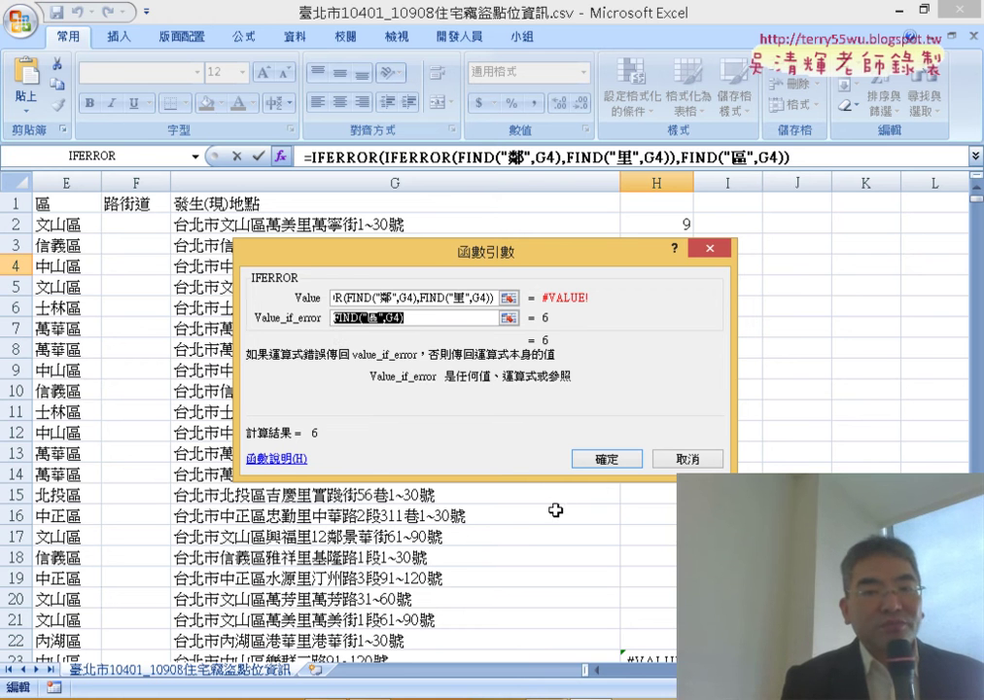
click(606, 461)
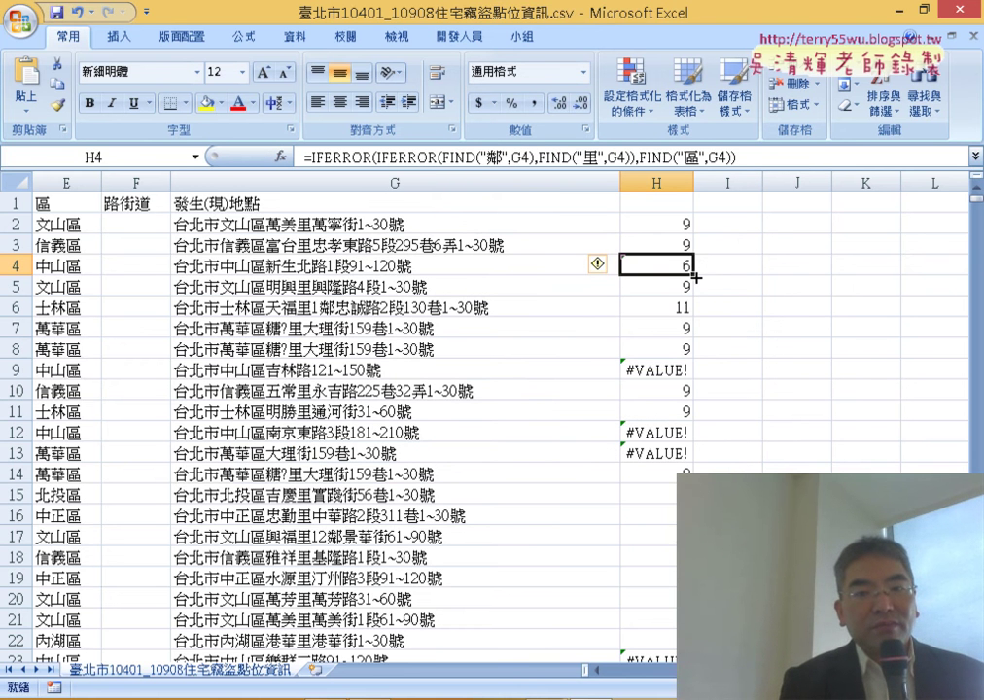
Extend H4's nested 區 formula up to H2 and down column H, checking every row.
drag(694, 277, 688, 223)
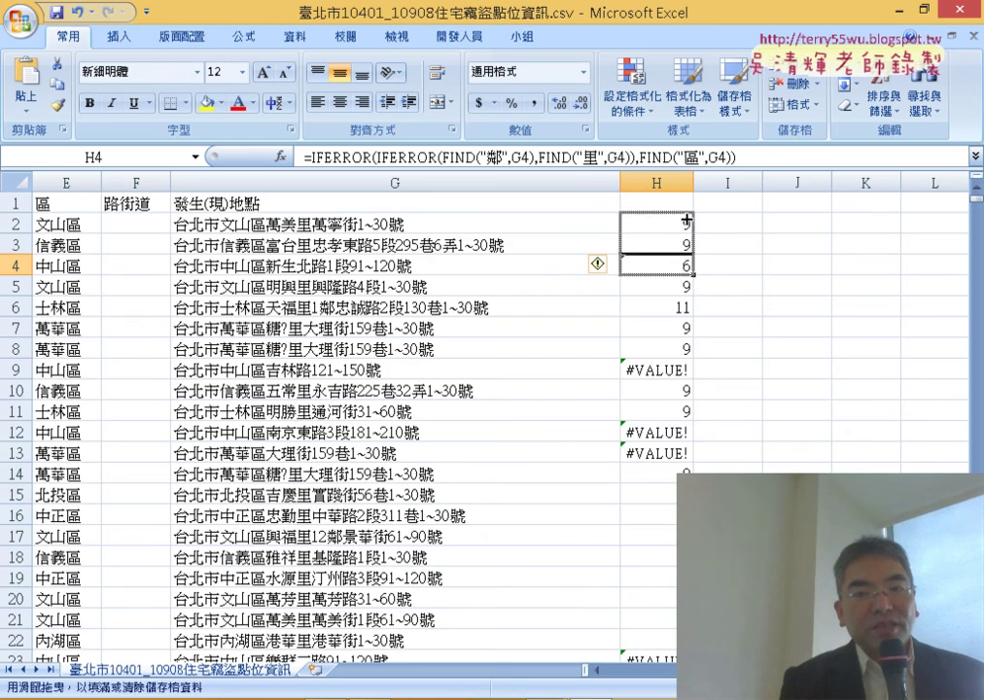
double_click(693, 274)
scroll(681, 282, down, 8)
scroll(685, 270, down, 7)
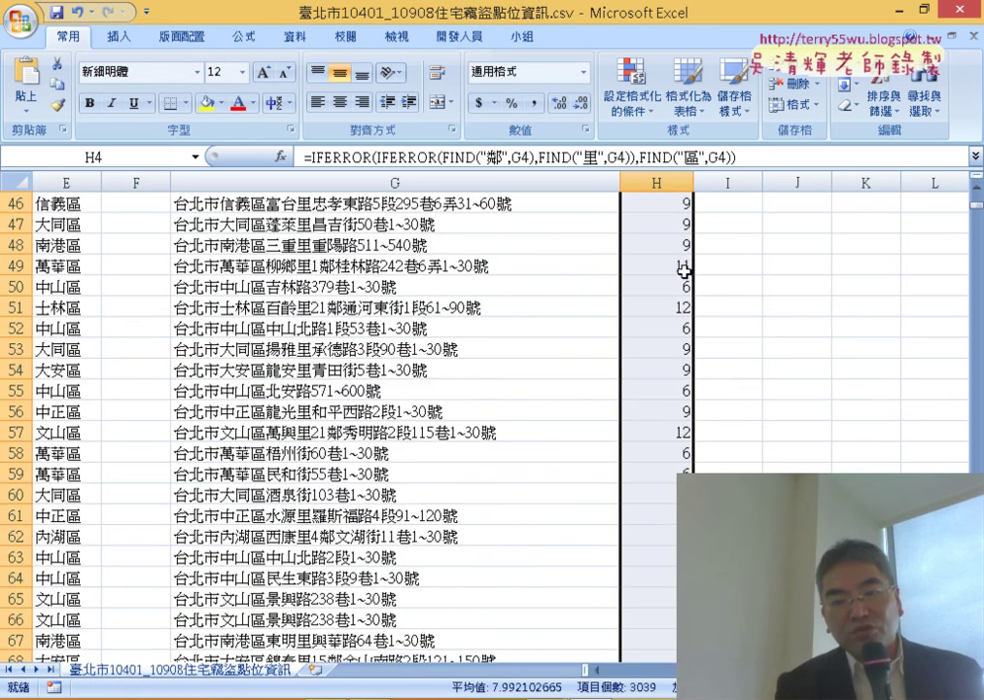
scroll(685, 270, down, 7)
scroll(685, 270, down, 9)
scroll(685, 270, down, 7)
scroll(686, 270, down, 4)
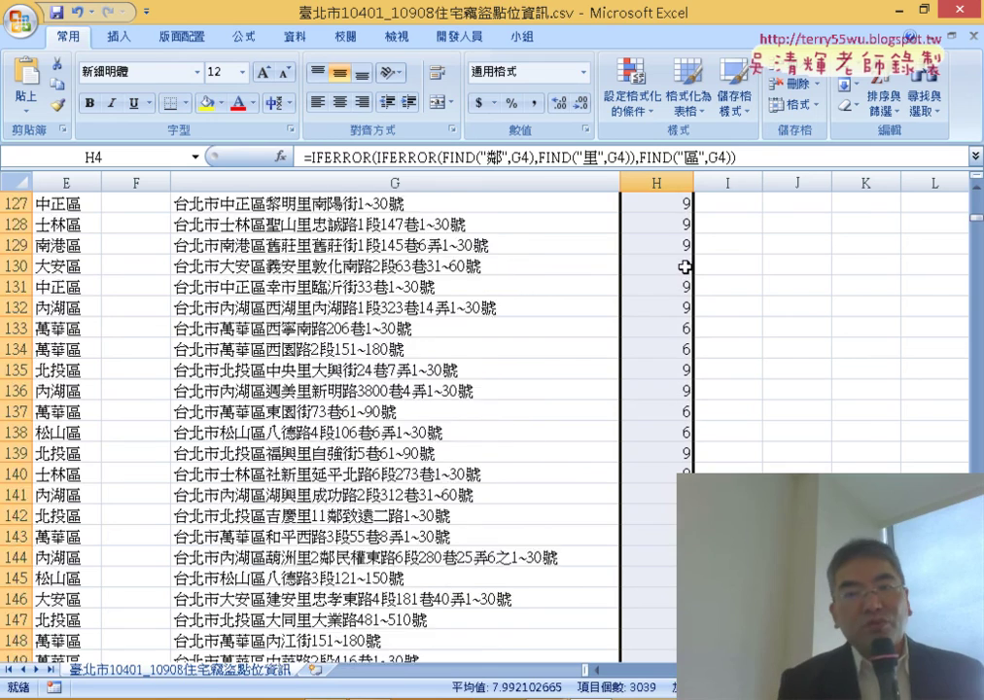
scroll(685, 270, up, 15)
scroll(685, 271, up, 5)
scroll(686, 266, up, 18)
scroll(686, 267, up, 4)
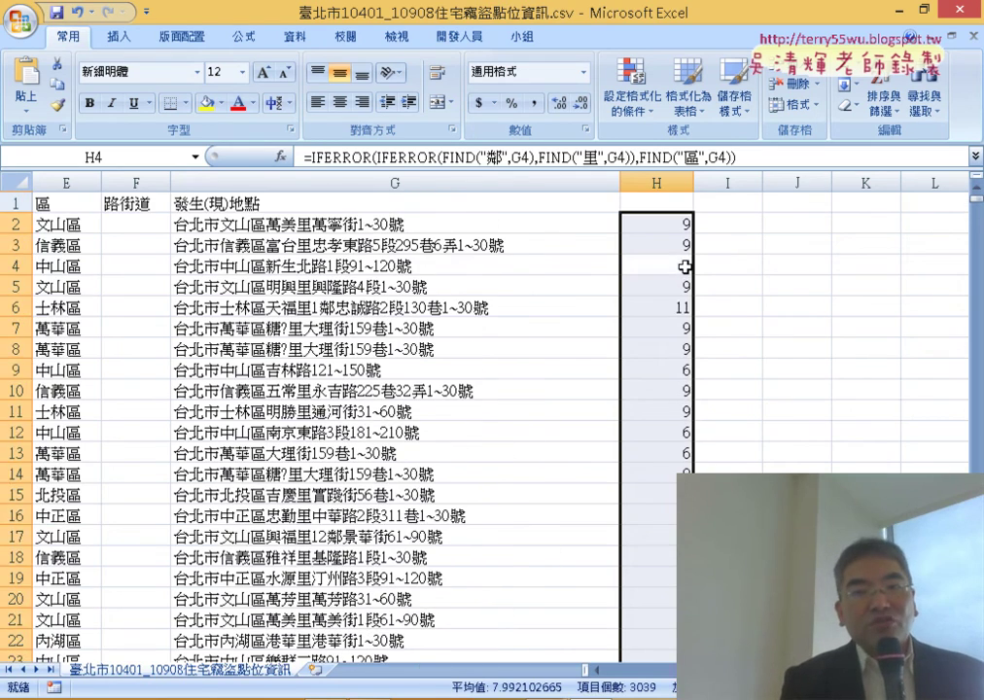
click(680, 227)
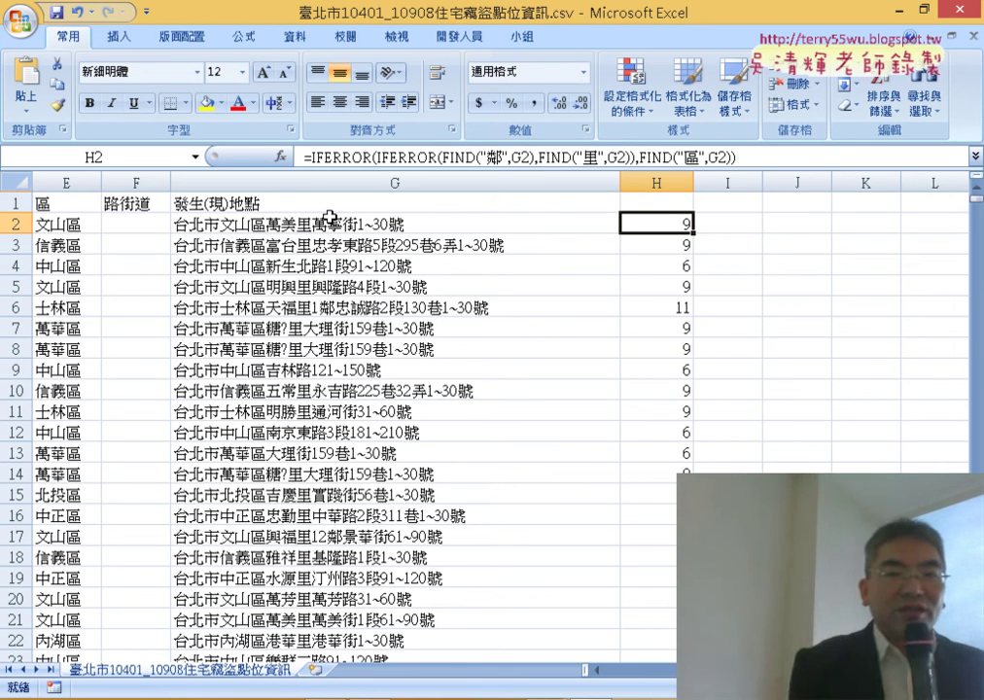
click(719, 221)
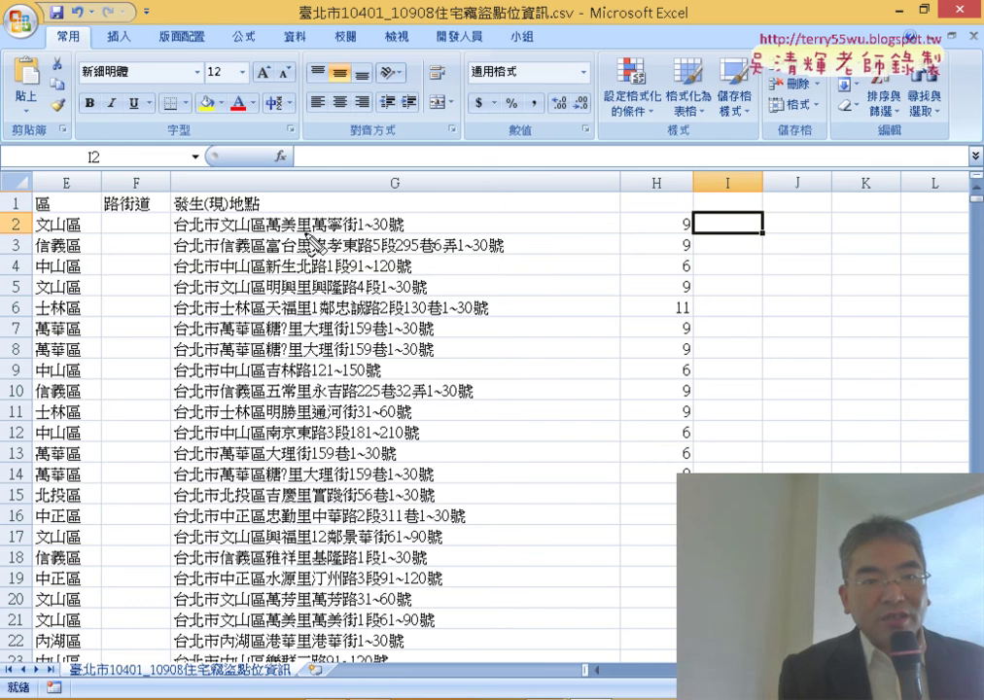
drag(288, 125, 301, 233)
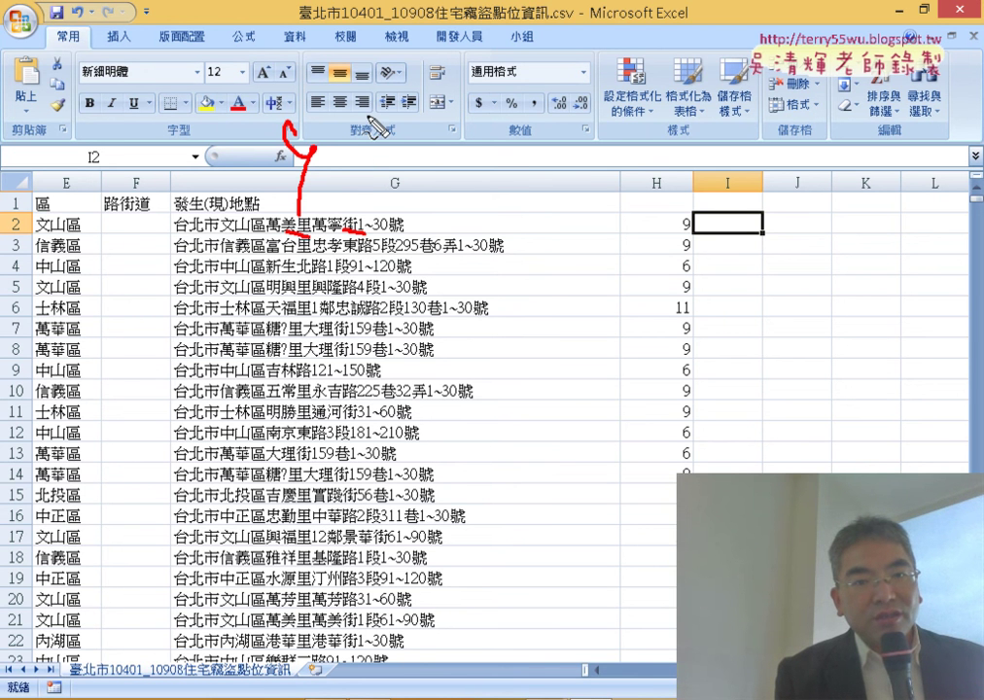
drag(313, 122, 310, 182)
mouse_move(367, 115)
mouse_down()
mouse_move(367, 179)
mouse_move(418, 186)
mouse_up()
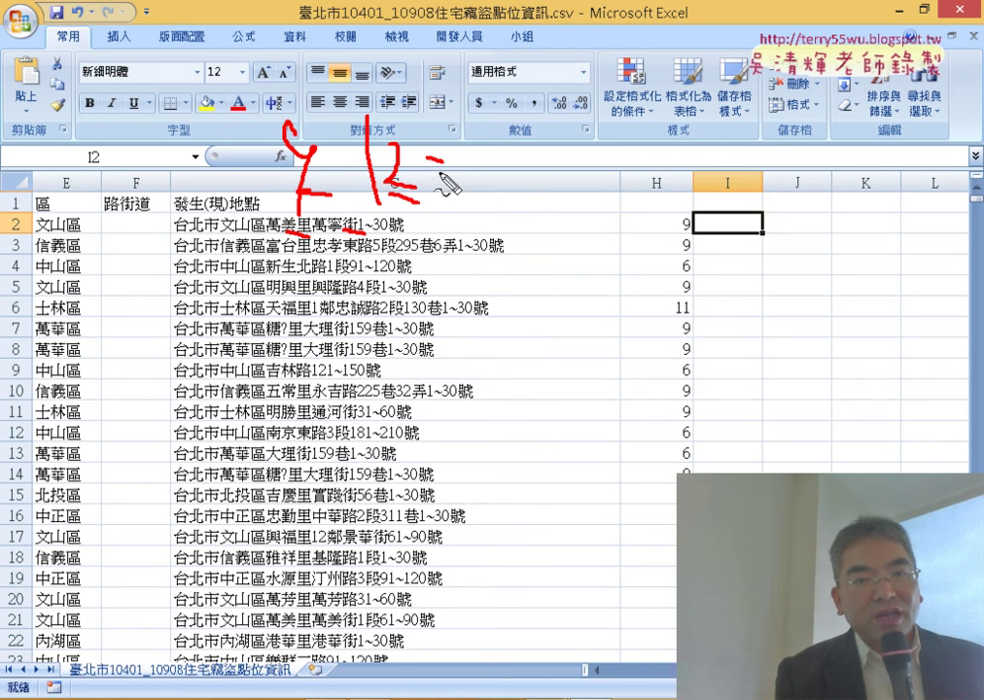
mouse_move(420, 175)
mouse_down()
mouse_move(447, 179)
mouse_move(471, 202)
mouse_up()
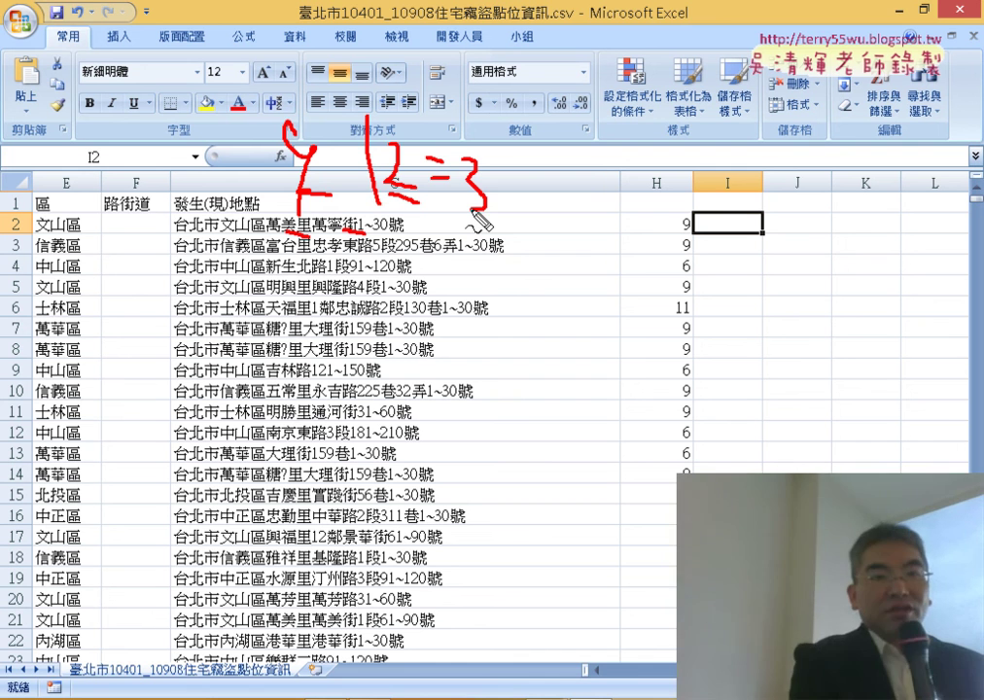
key(Escape)
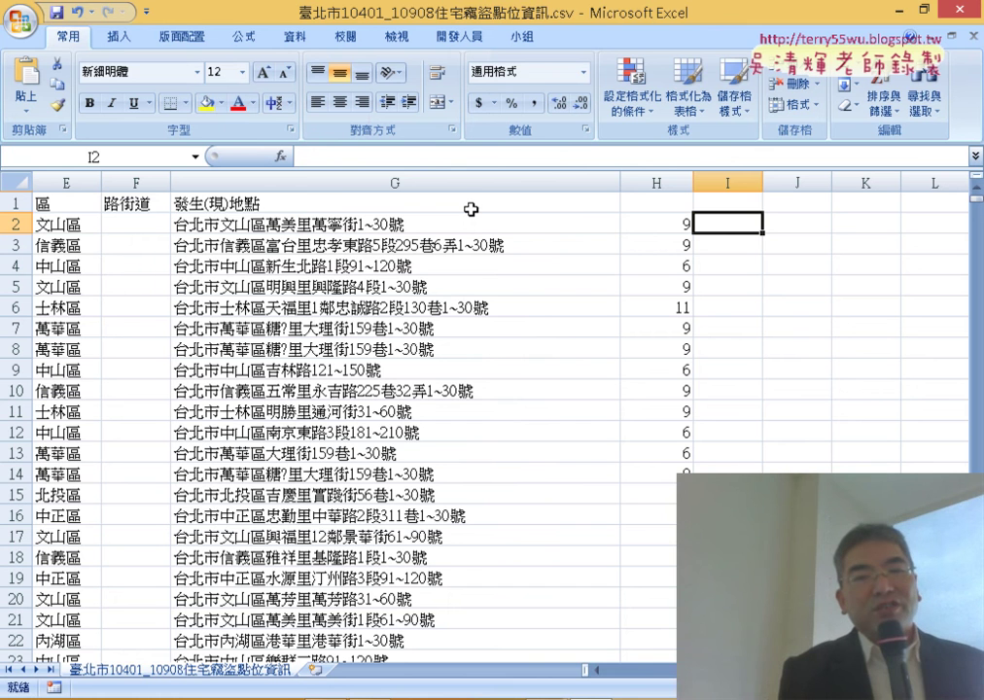
Copy H2's nested IFERROR formula text into cell I2.
click(658, 223)
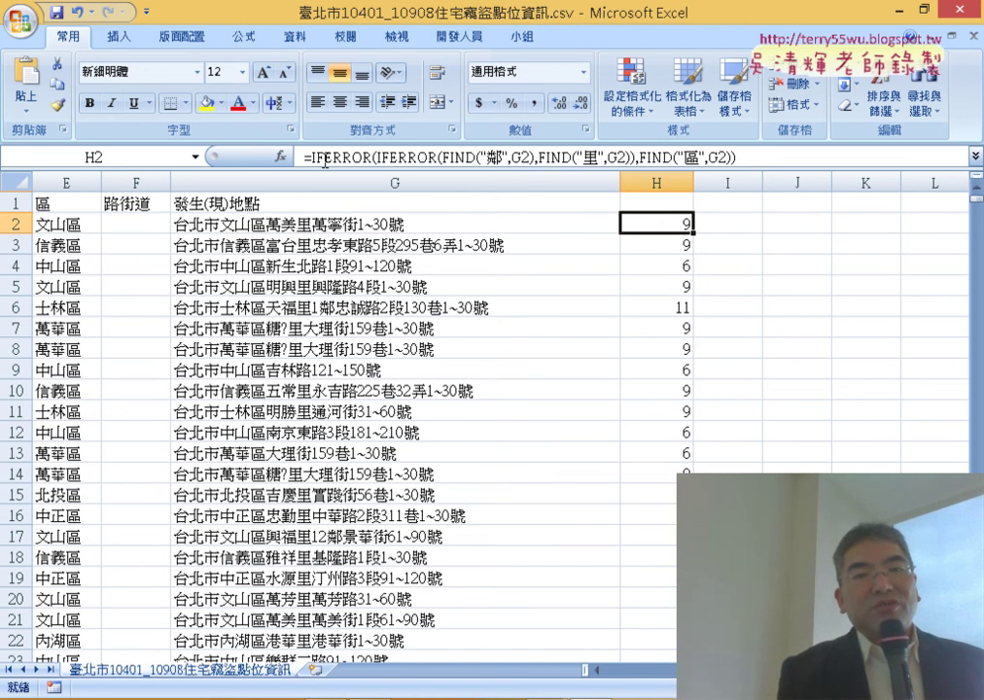
key(F2)
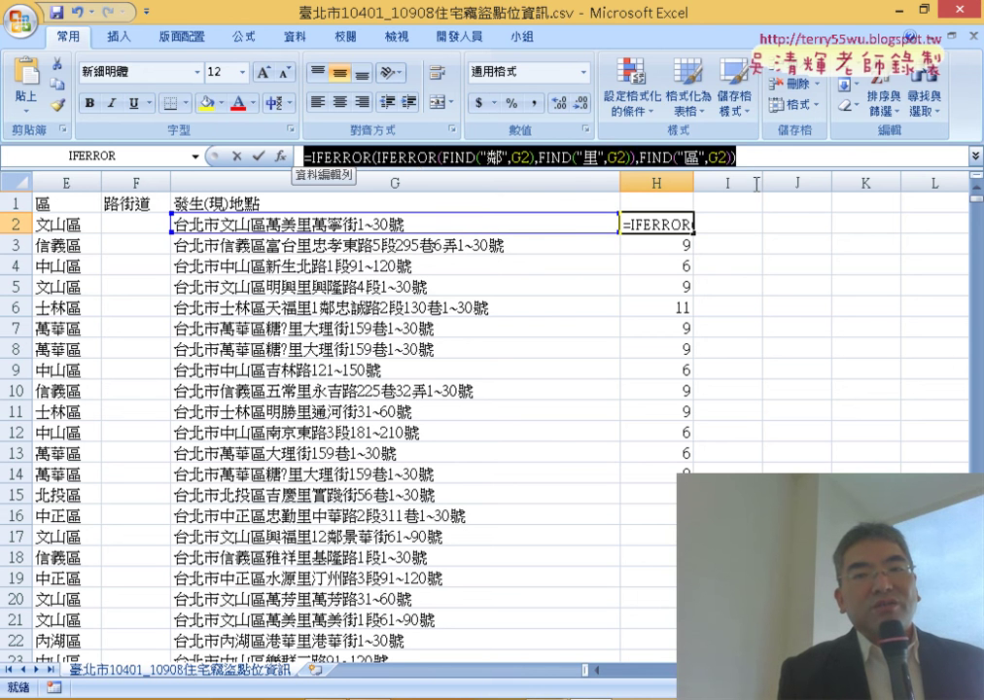
right_click(744, 148)
click(782, 185)
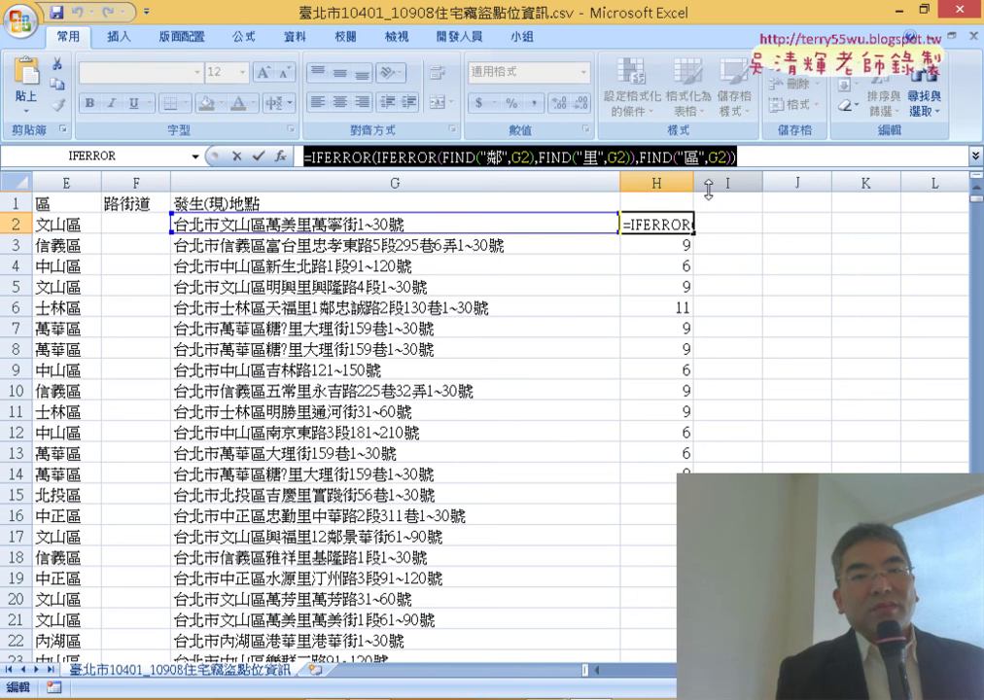
click(236, 156)
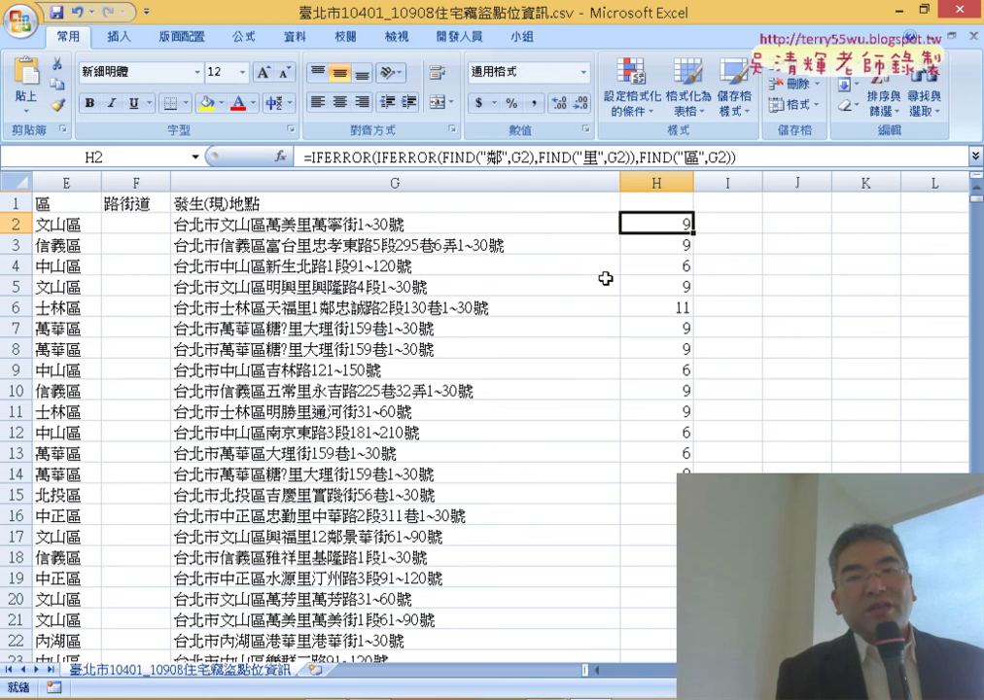
click(746, 223)
click(416, 156)
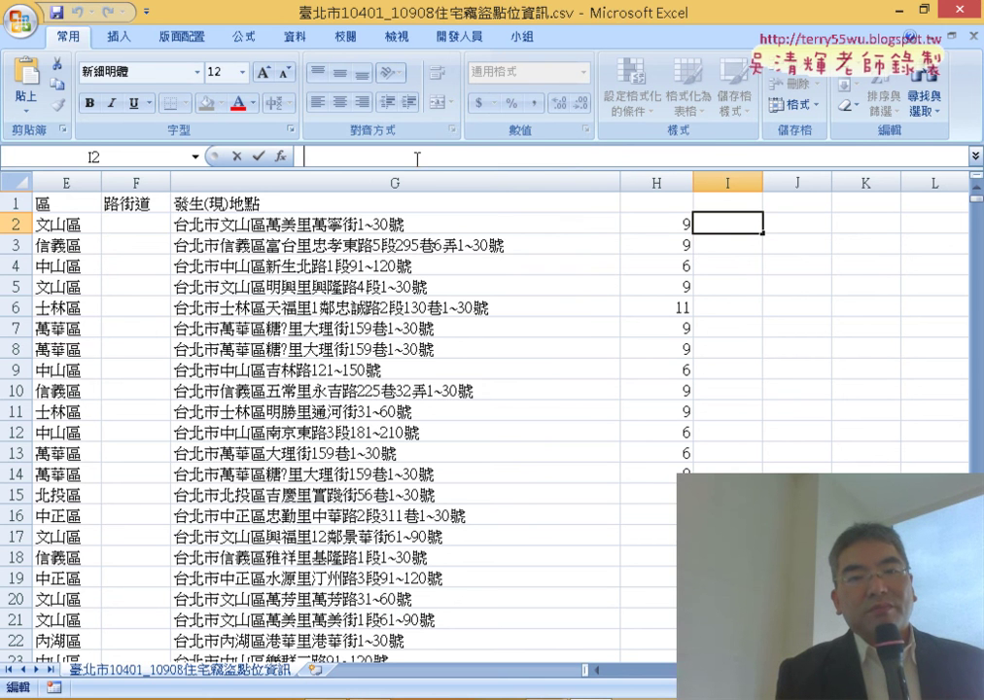
right_click(417, 156)
click(486, 216)
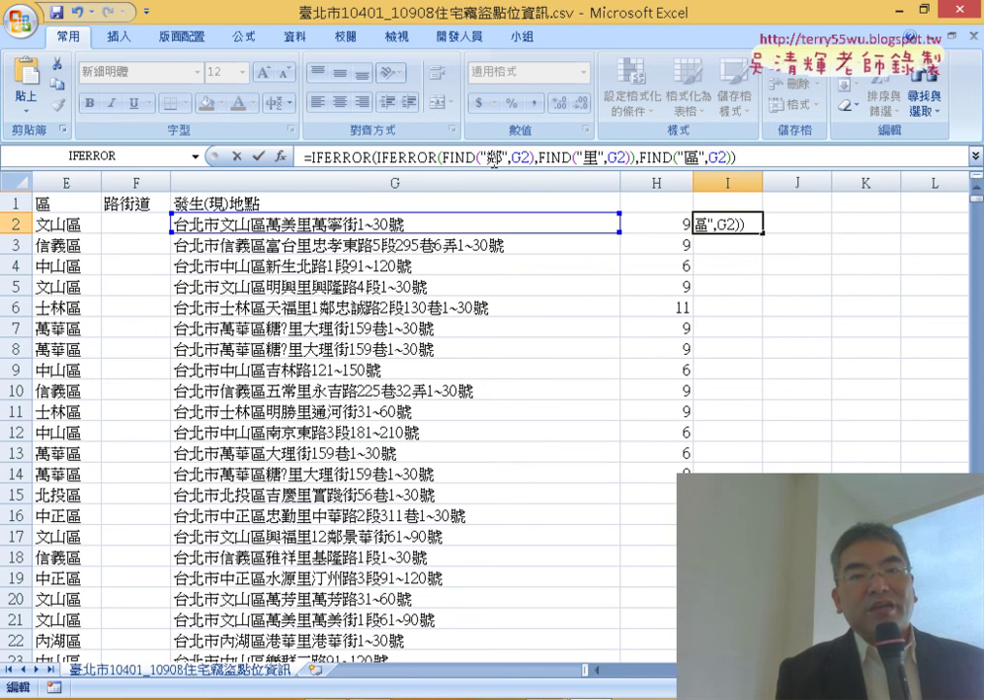
Replace 鄰 with 路 and 里 with 街 in I2's formula.
double_click(494, 156)
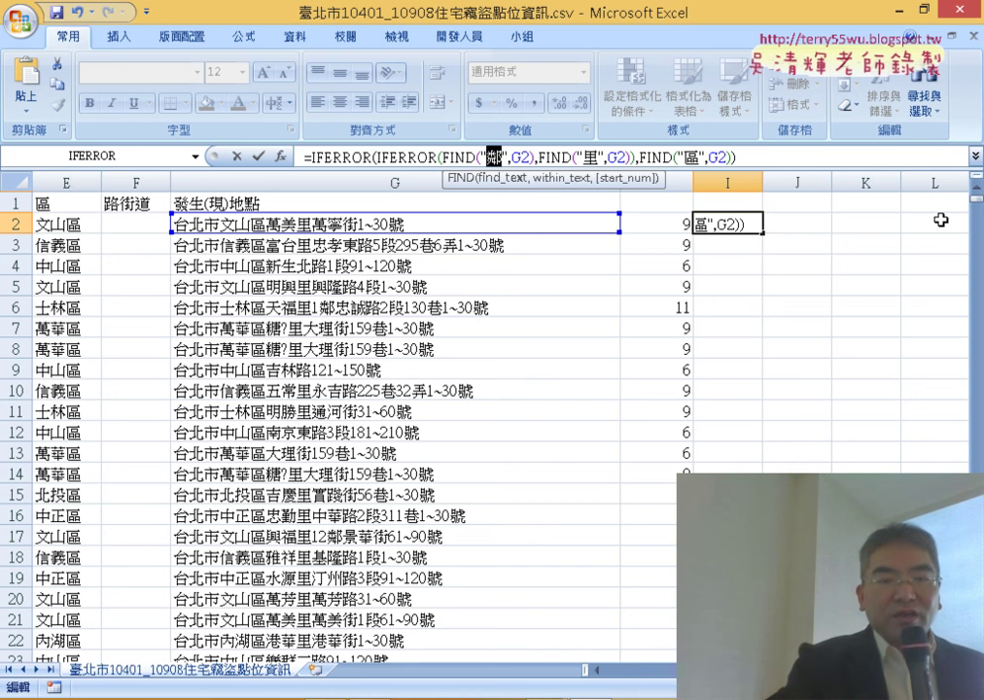
text(ㄌㄨ)
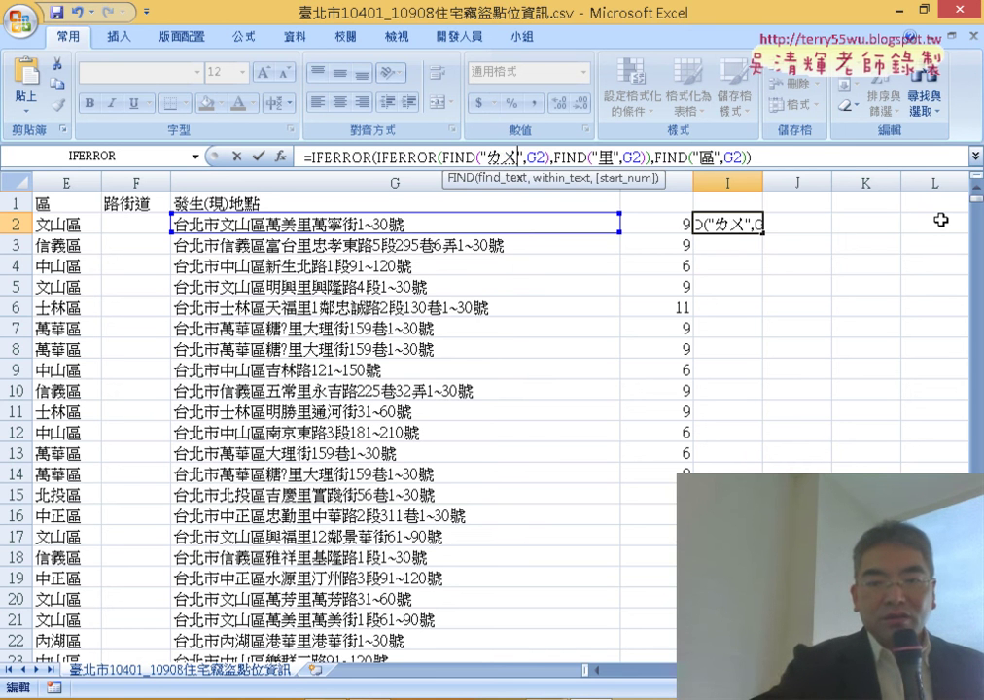
text(4)
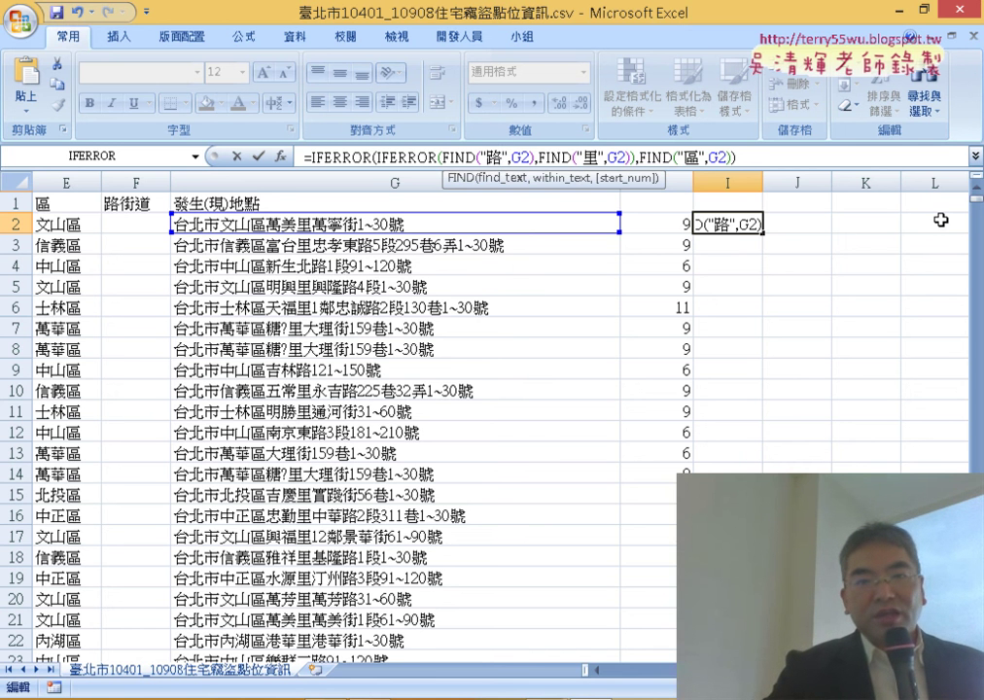
key(Right)
key(Right)
key(Right)
key(Right)
key(Right)
key(Right)
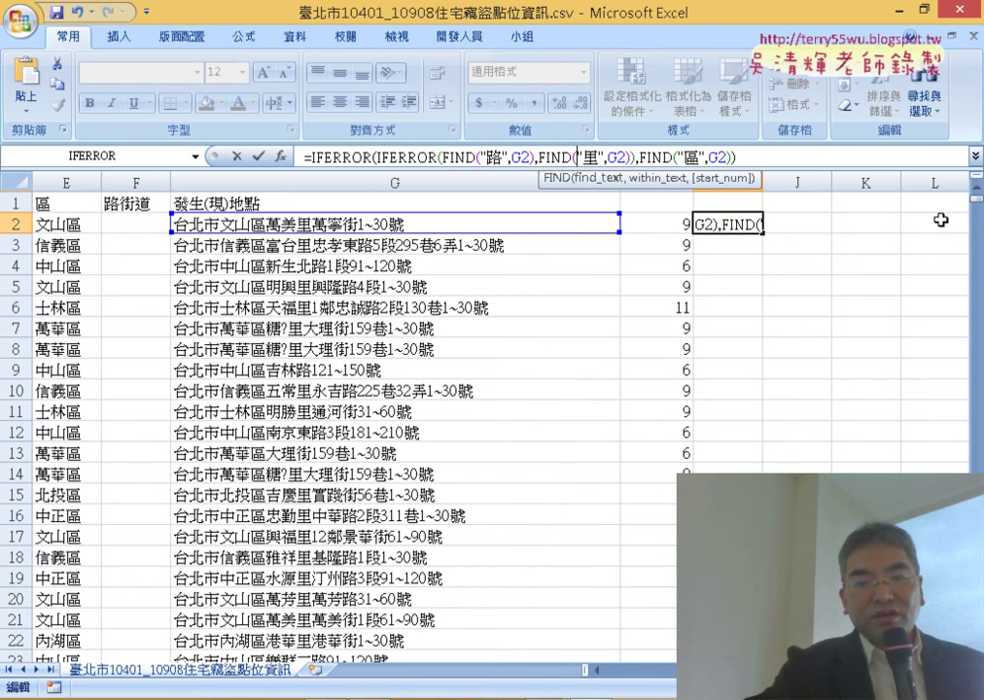
key(Right)
key(Right)
key(BackSpace)
text(ru)
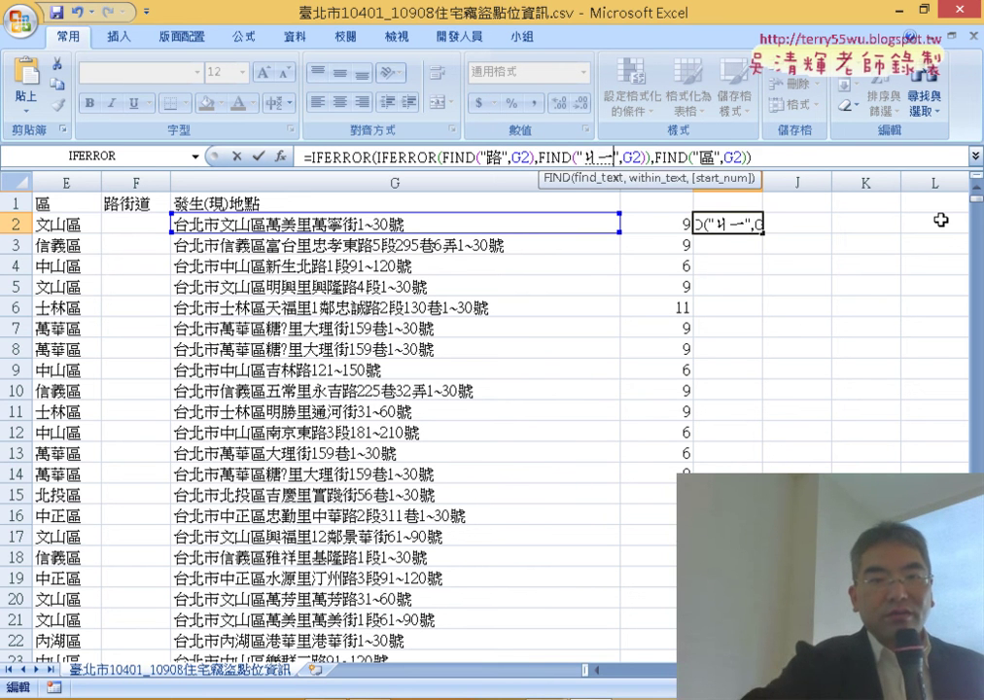
text(,)
key(space)
key(Down)
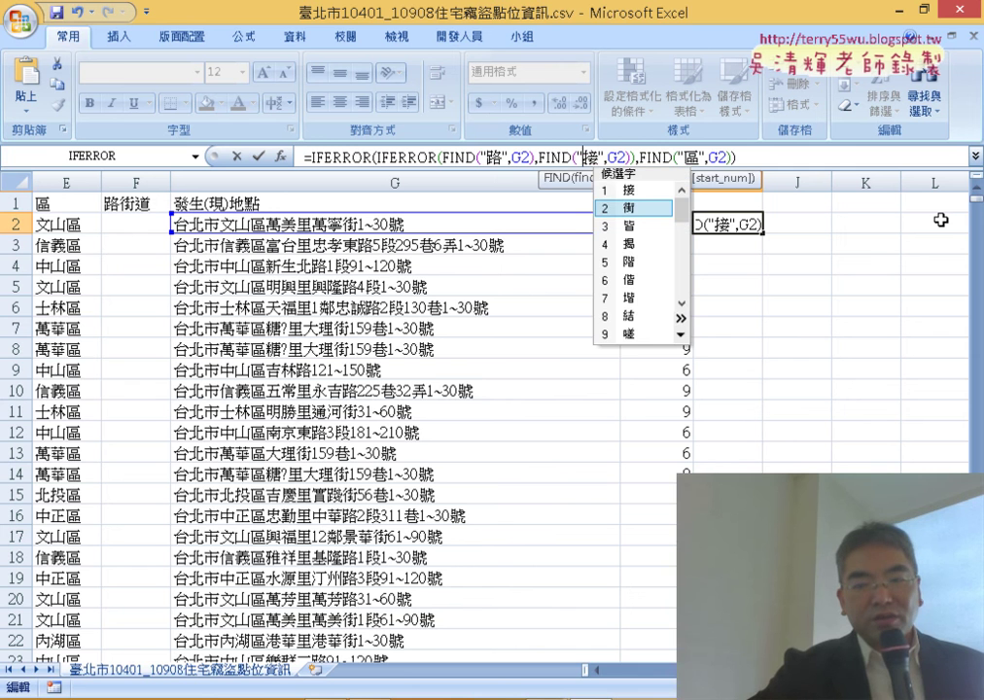
key(Return)
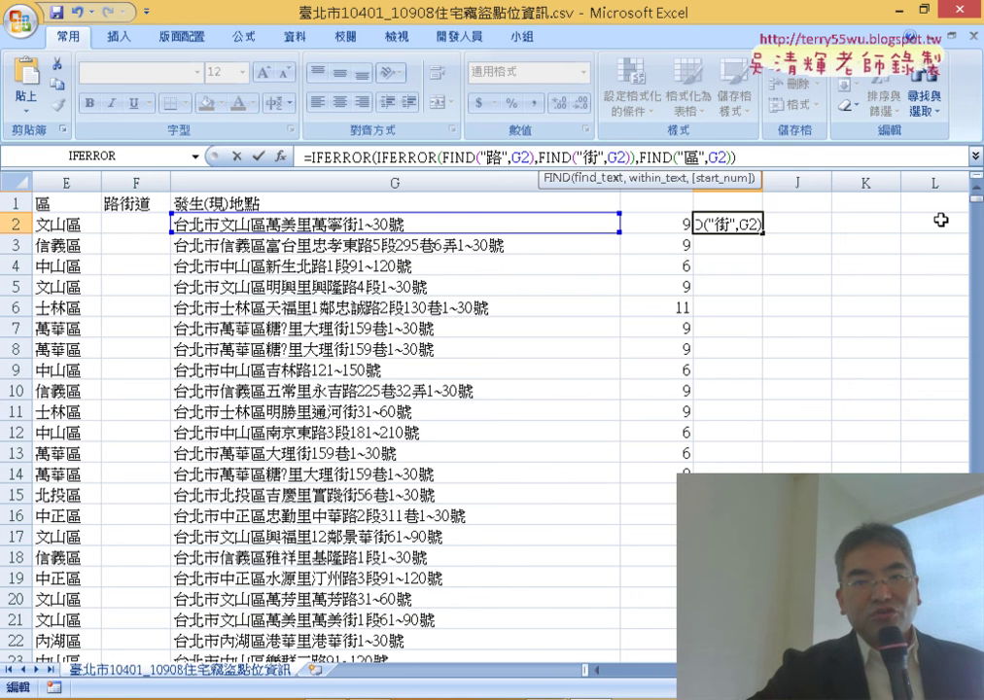
Replace 區 with 道 and commit the new formula in I2.
key(Right)
key(Right)
key(Right)
key(Right)
key(Right)
key(Right)
key(Right)
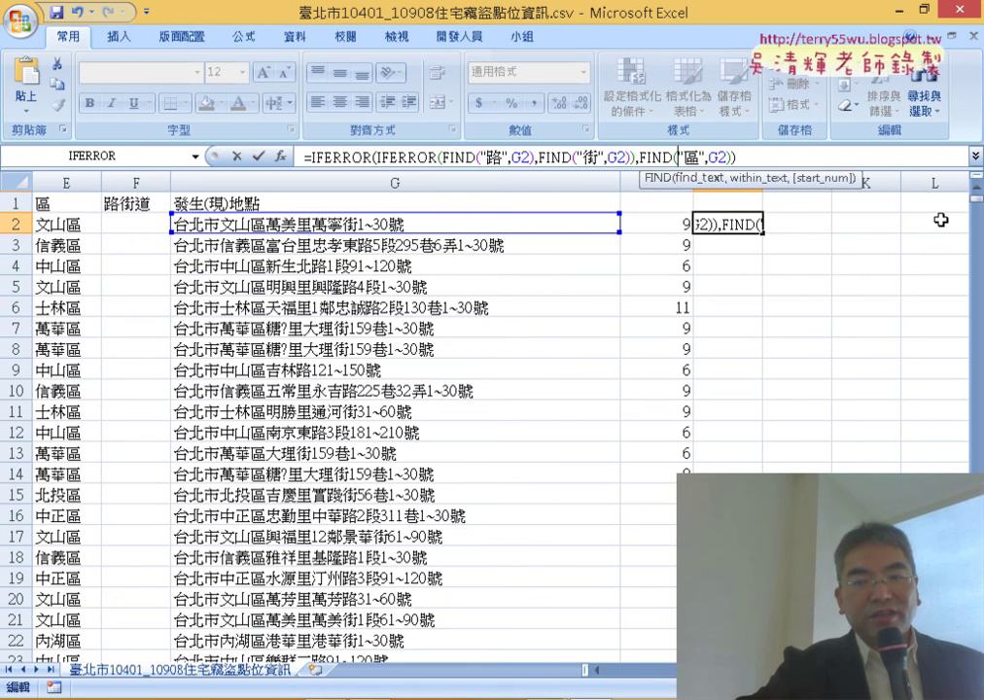
key(Right)
key(Right)
key(BackSpace)
text(到)
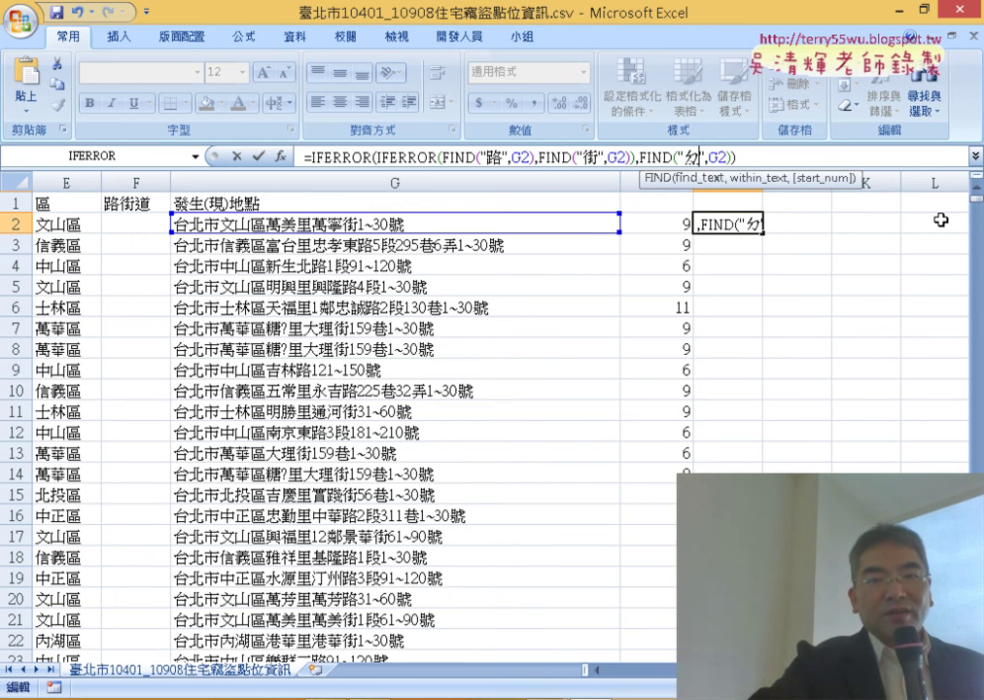
key(Down)
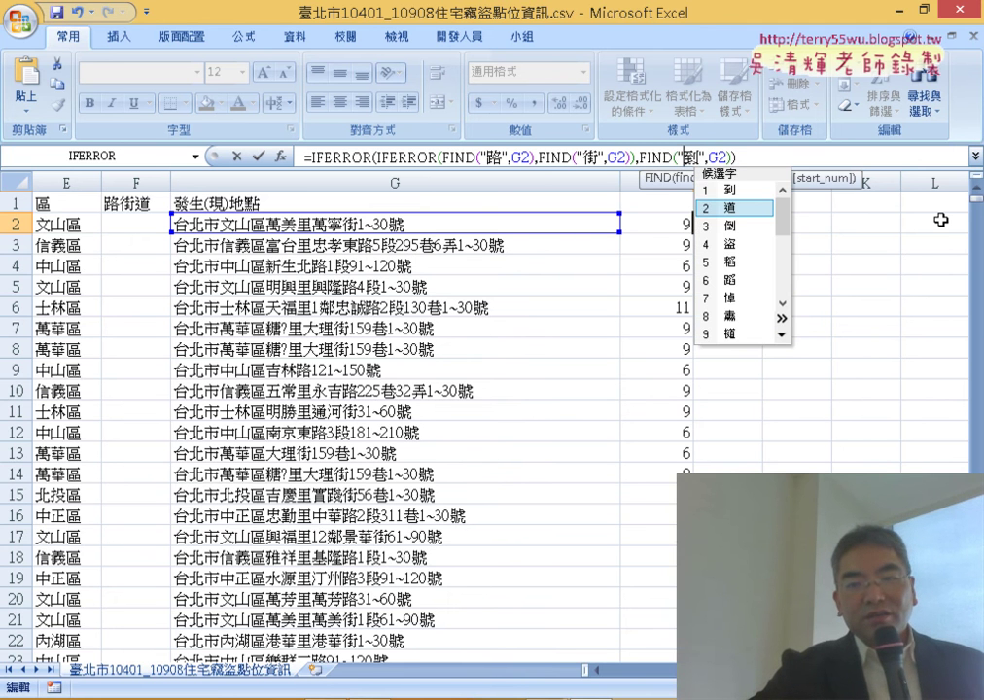
key(Return)
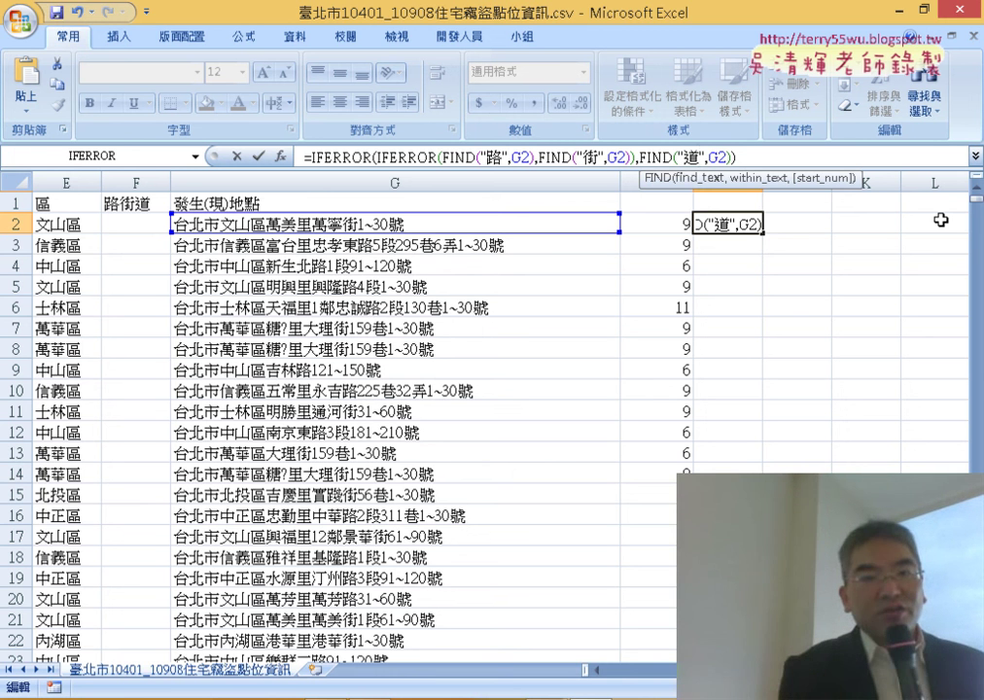
click(257, 155)
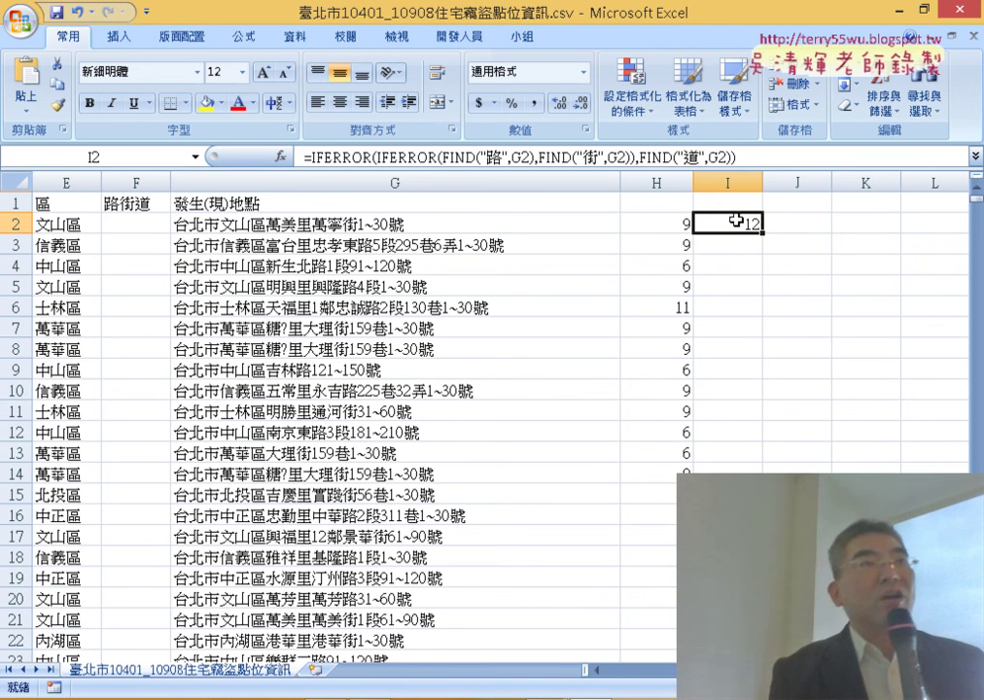
Compare I2 with H2, then fill the I2 formula down column I.
key(Left)
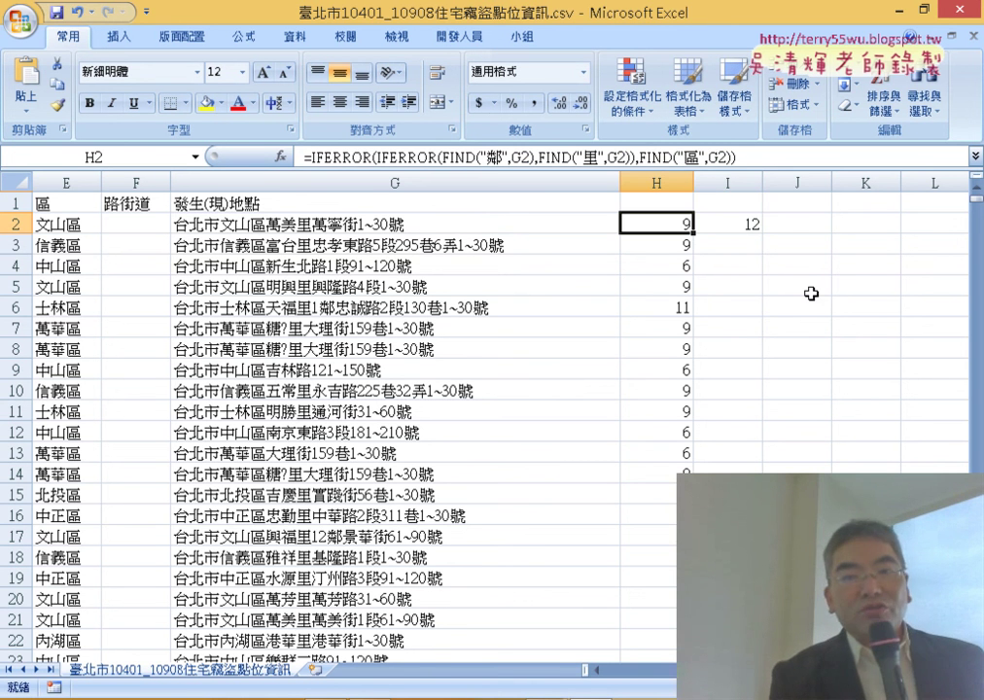
key(Right)
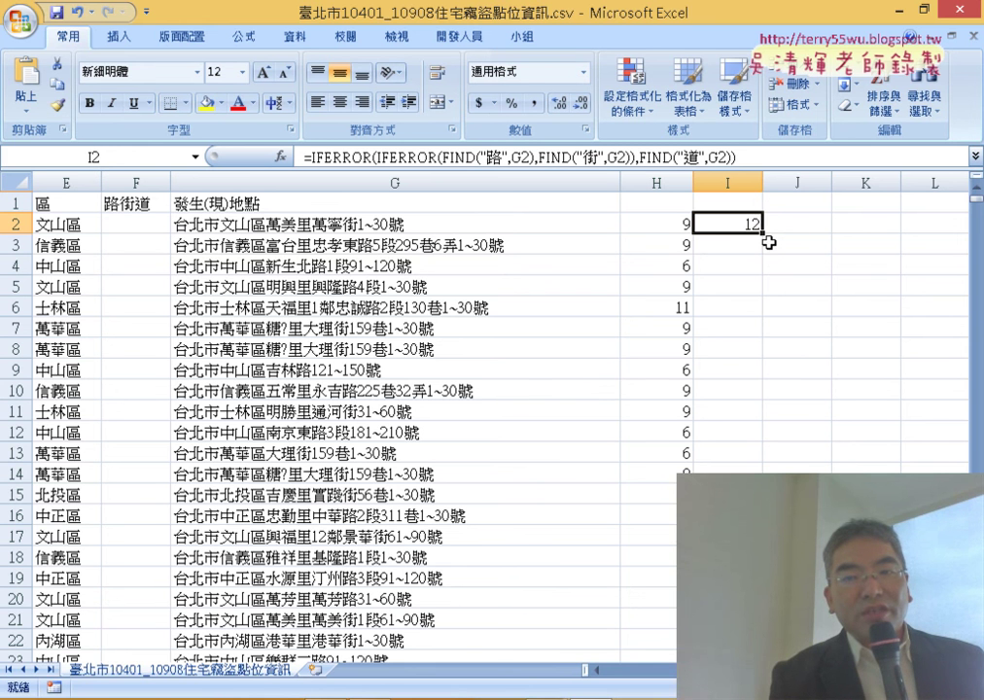
double_click(762, 235)
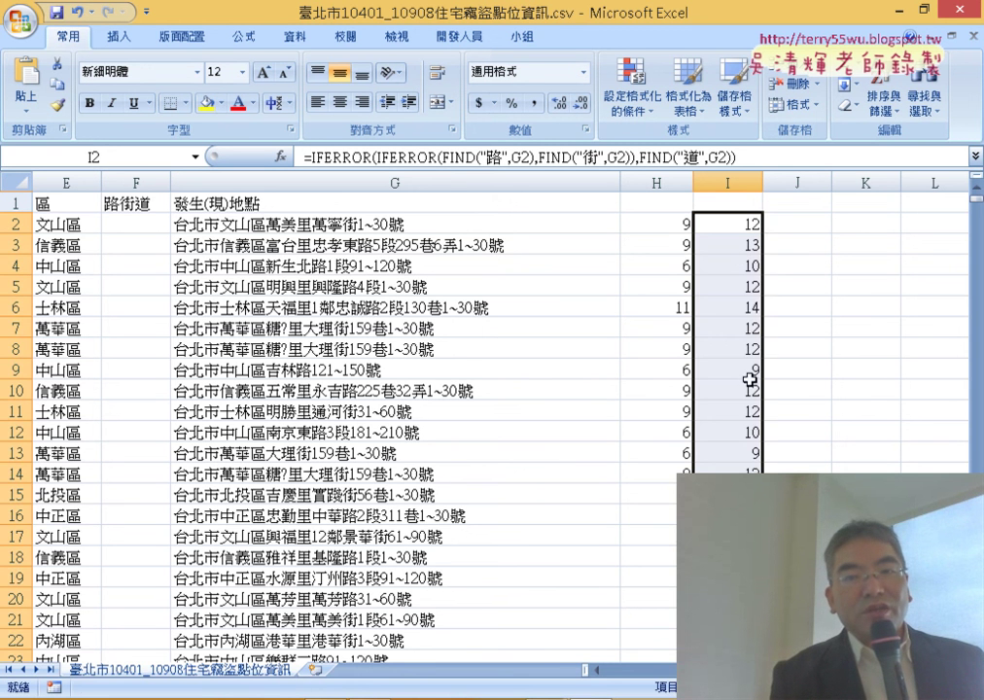
click(788, 235)
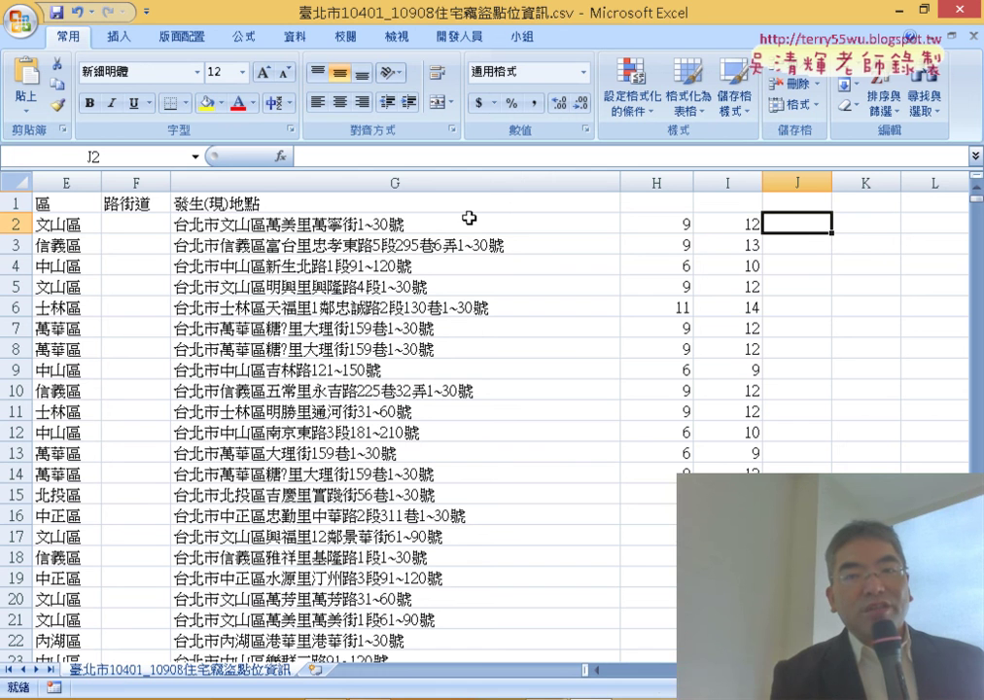
click(153, 226)
Insert the MID function from the Text category into F2.
click(280, 156)
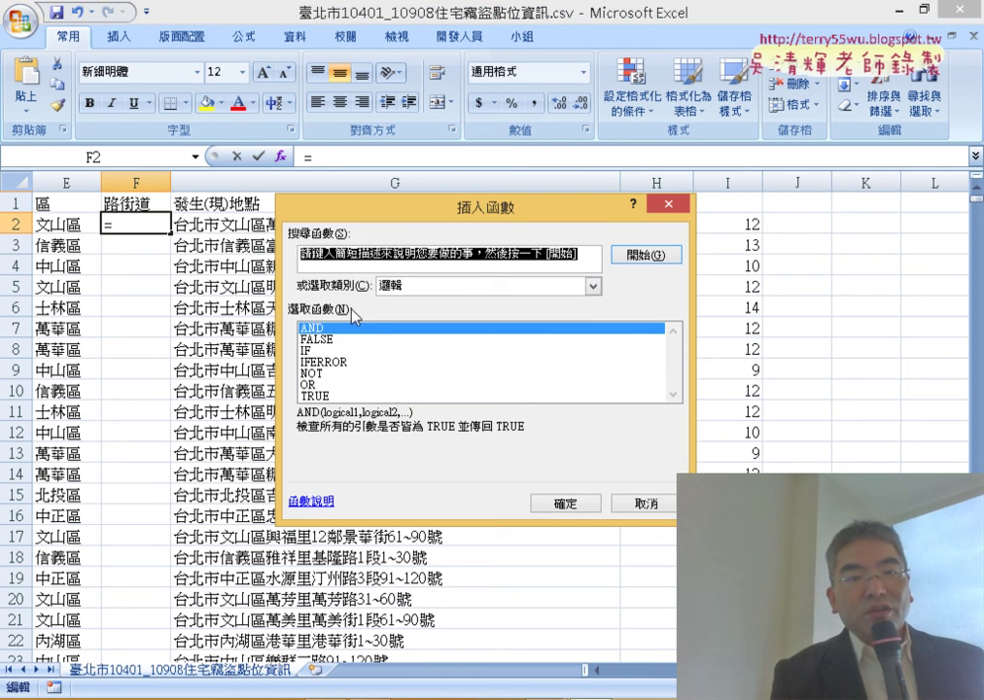
click(445, 291)
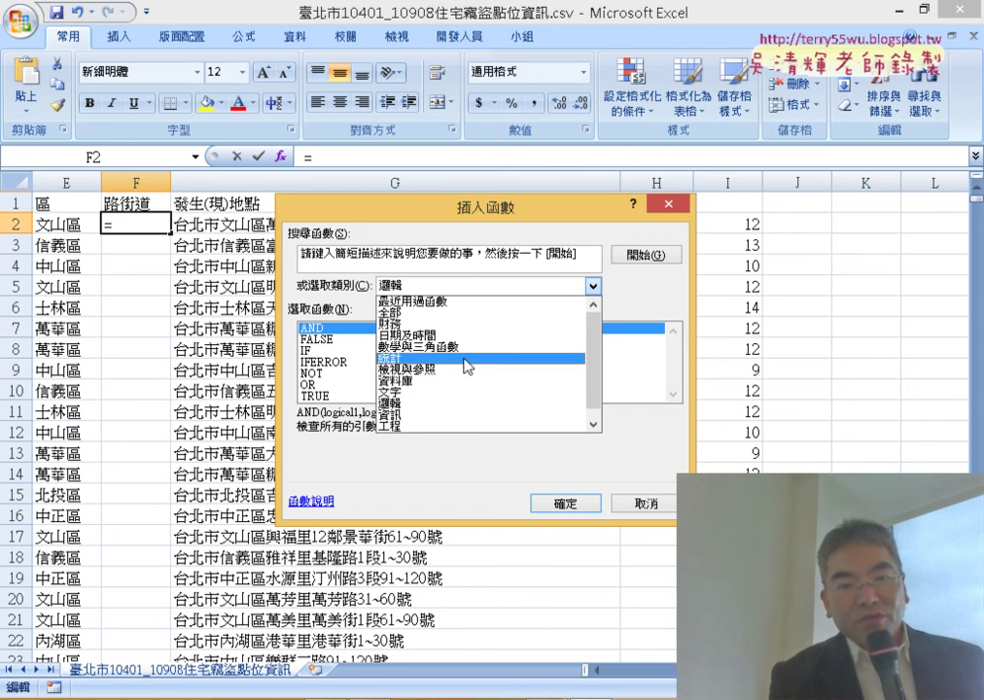
click(491, 392)
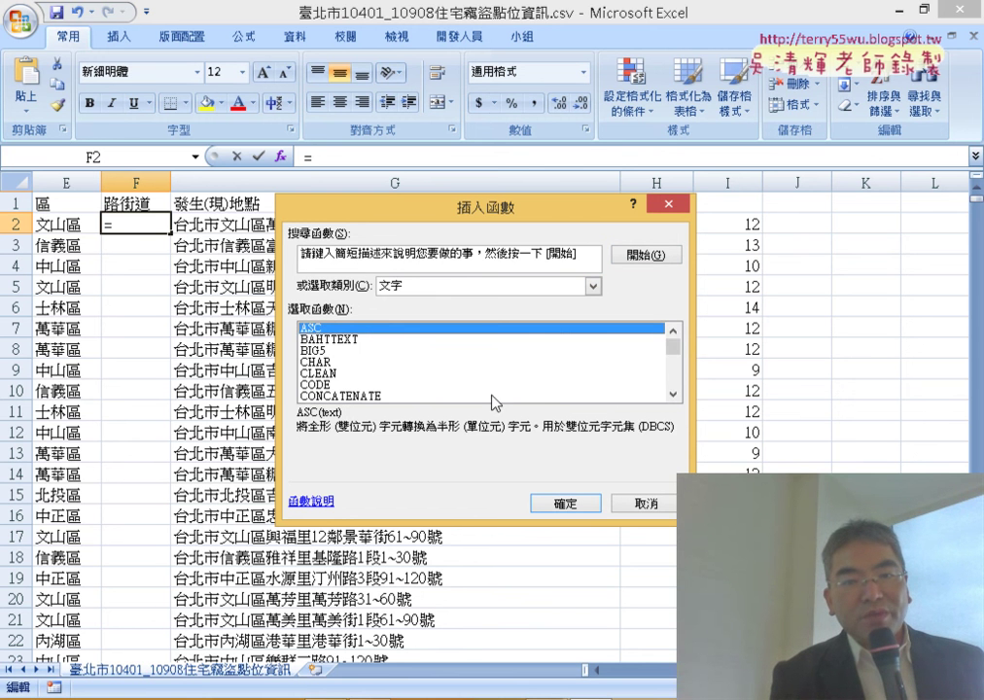
click(672, 394)
click(672, 393)
click(671, 394)
click(672, 393)
click(672, 393)
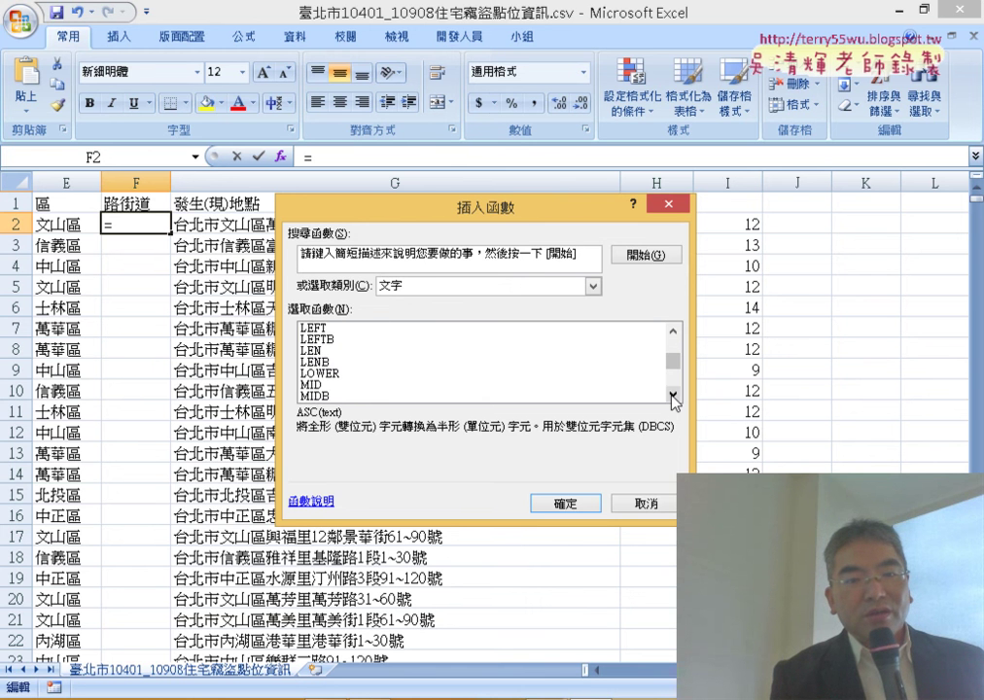
click(671, 394)
double_click(335, 373)
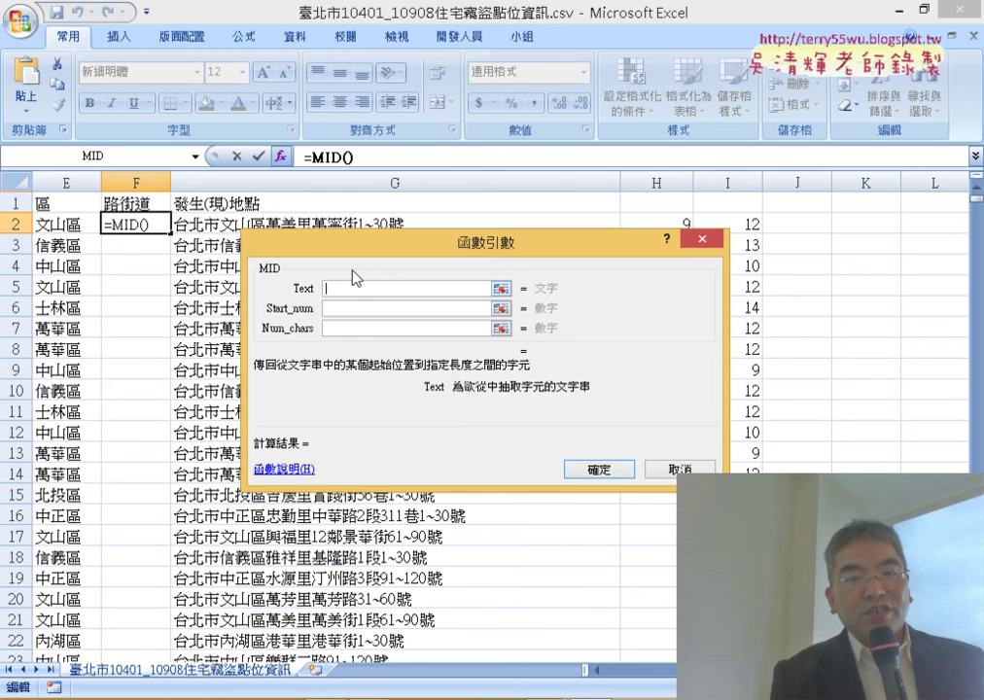
drag(354, 277, 236, 307)
Set MID's arguments to G2, H2+1 and I2-H2, extracting 萬寧街.
click(295, 224)
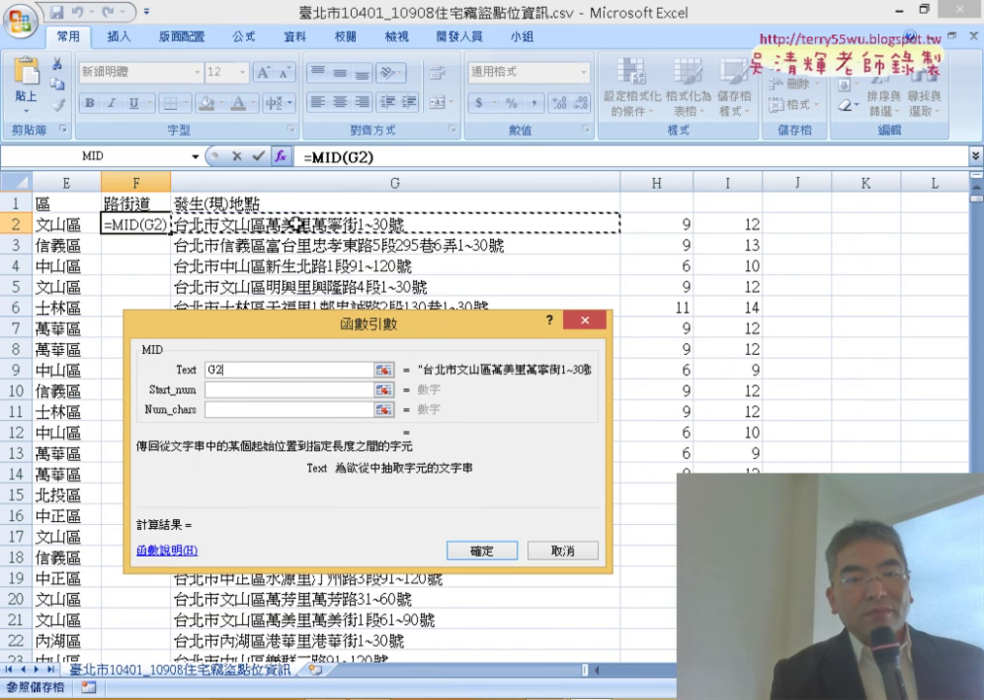
click(233, 389)
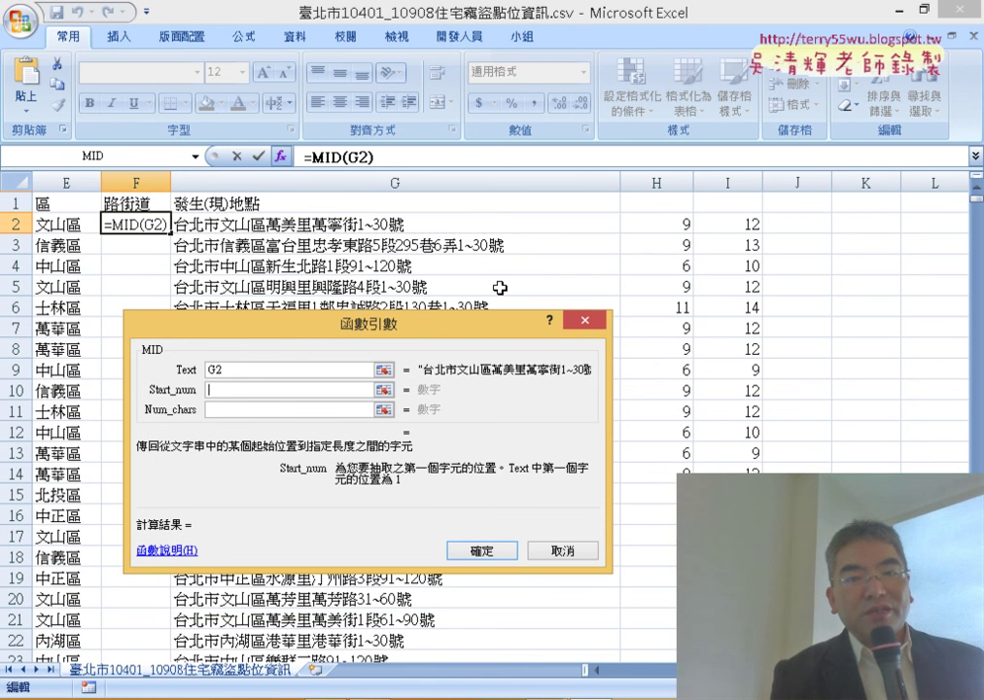
click(663, 224)
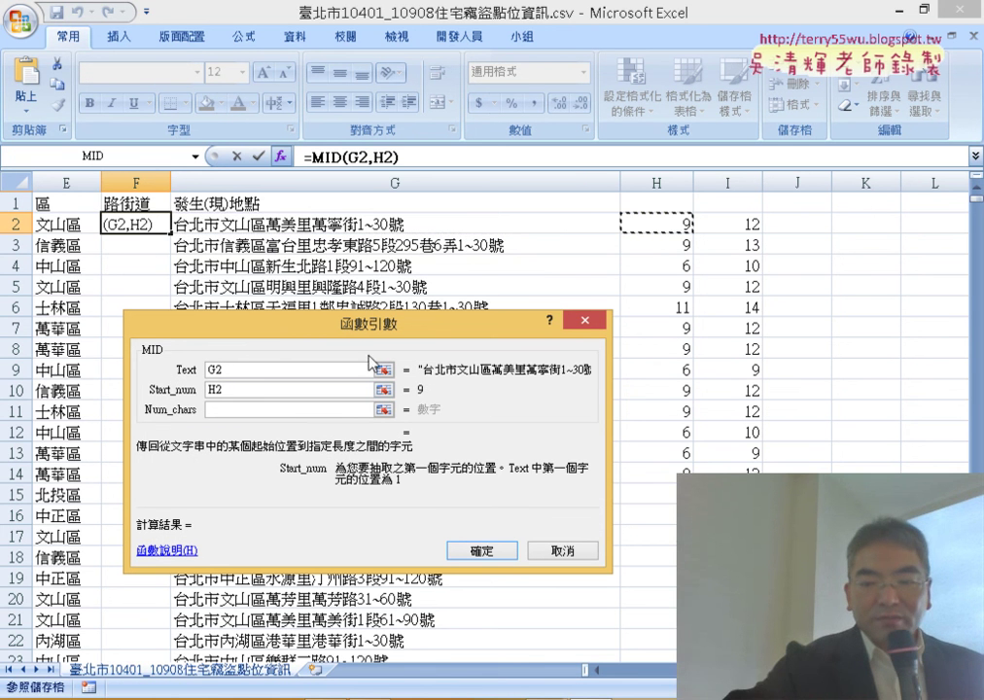
text(+)
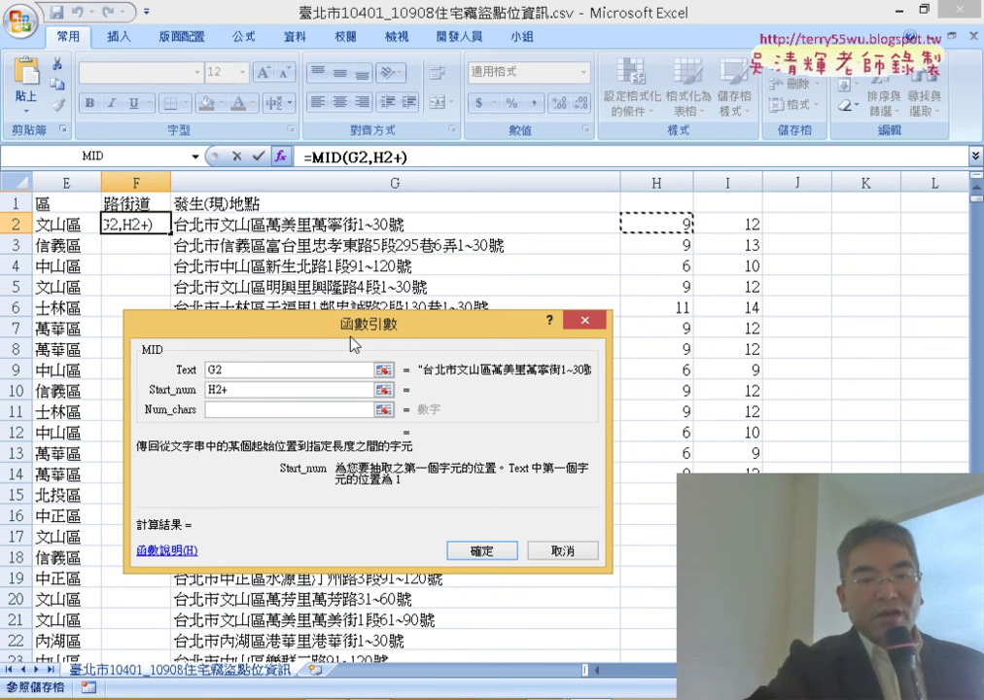
text(1)
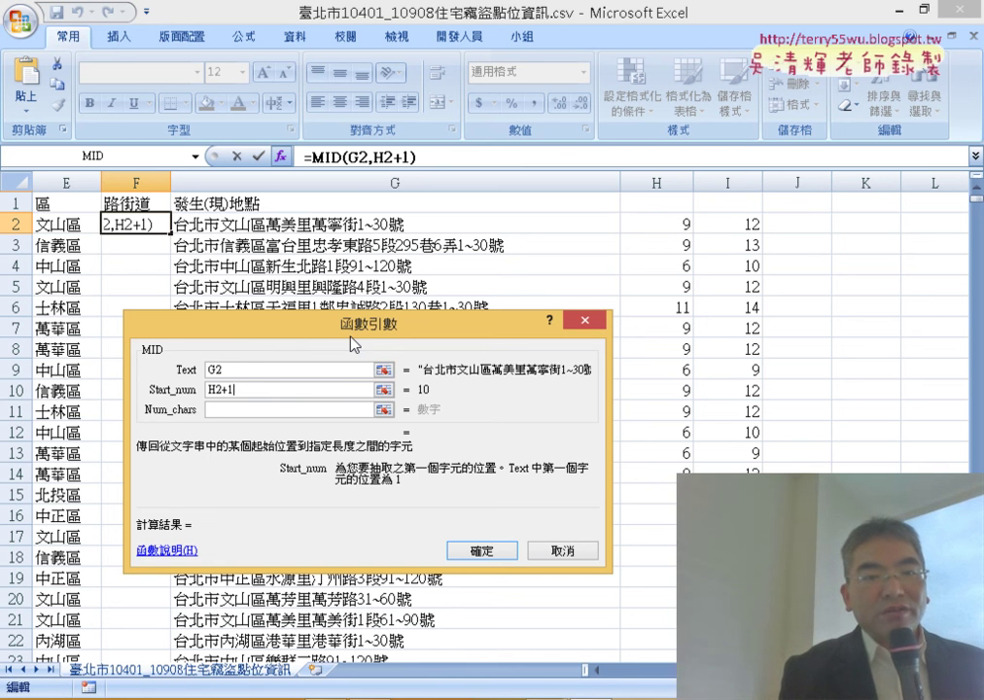
click(277, 411)
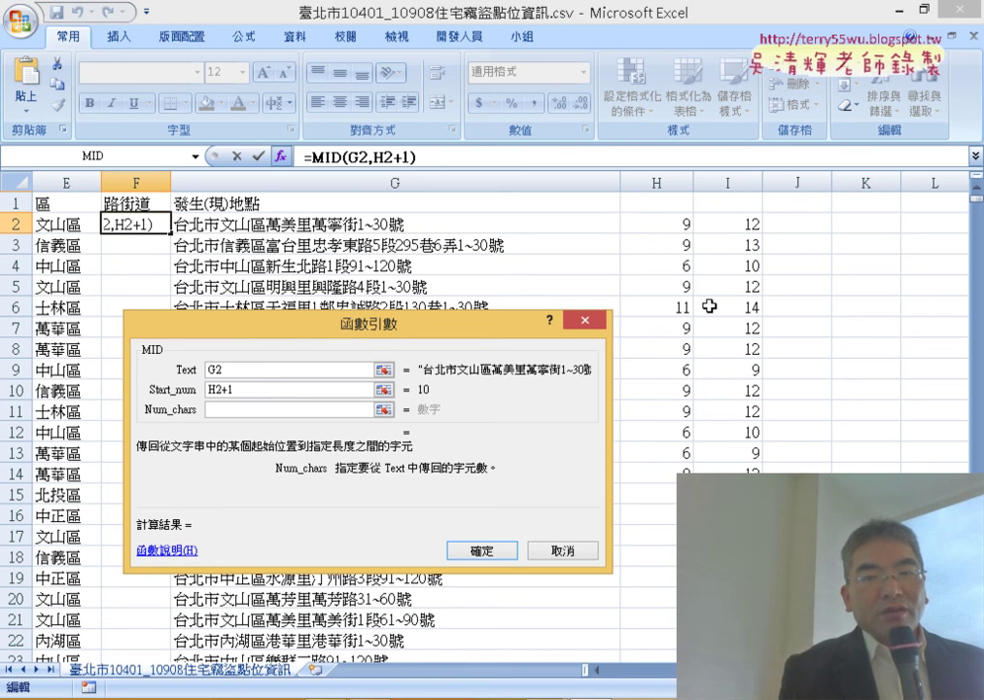
click(744, 223)
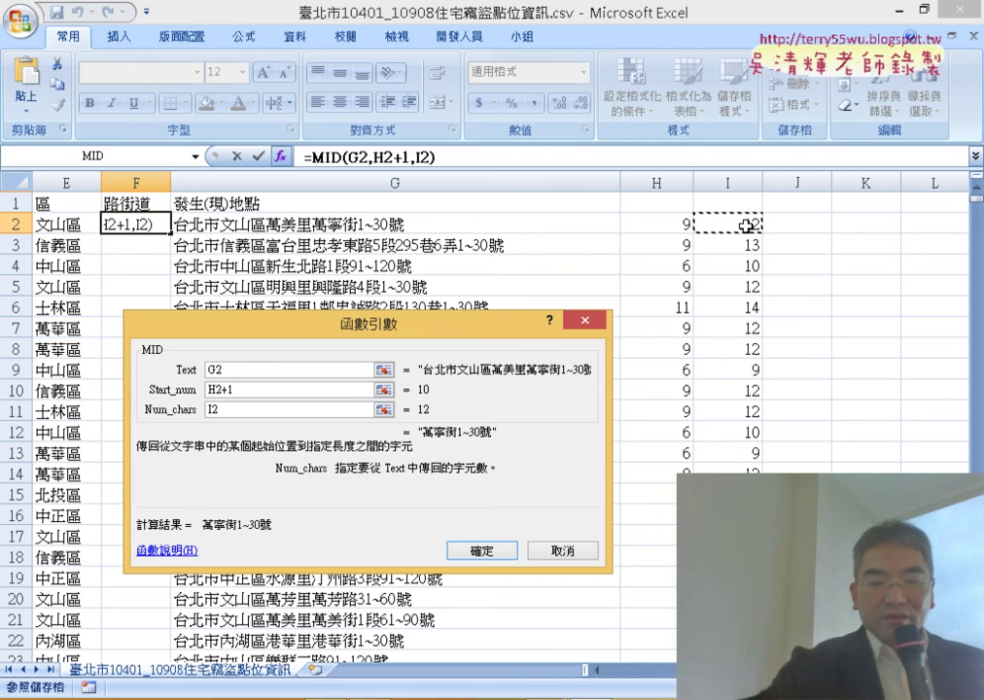
text(-)
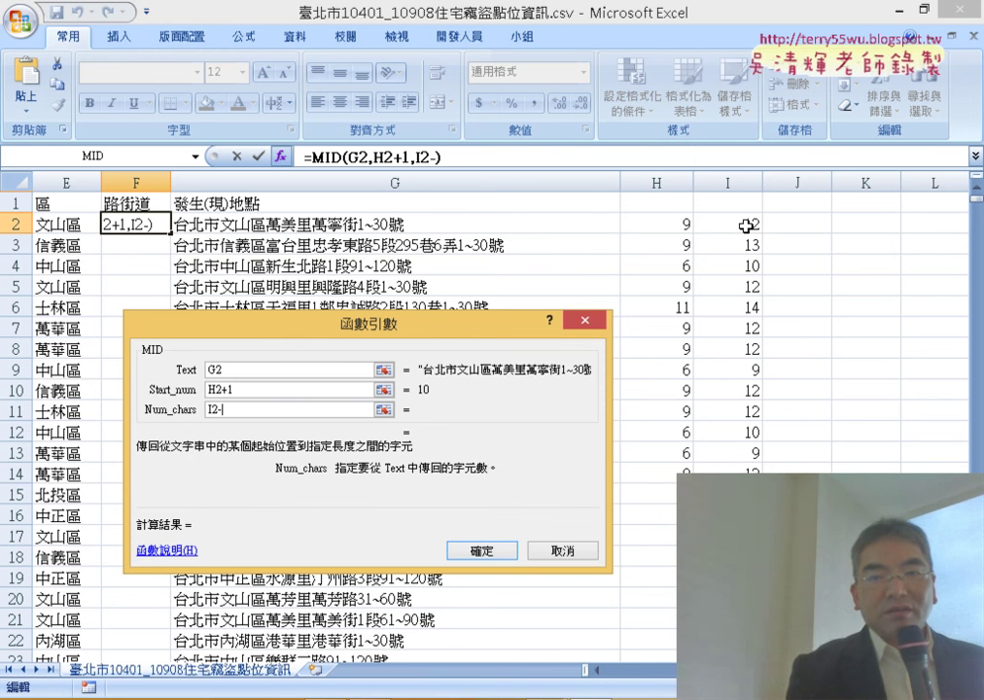
click(662, 226)
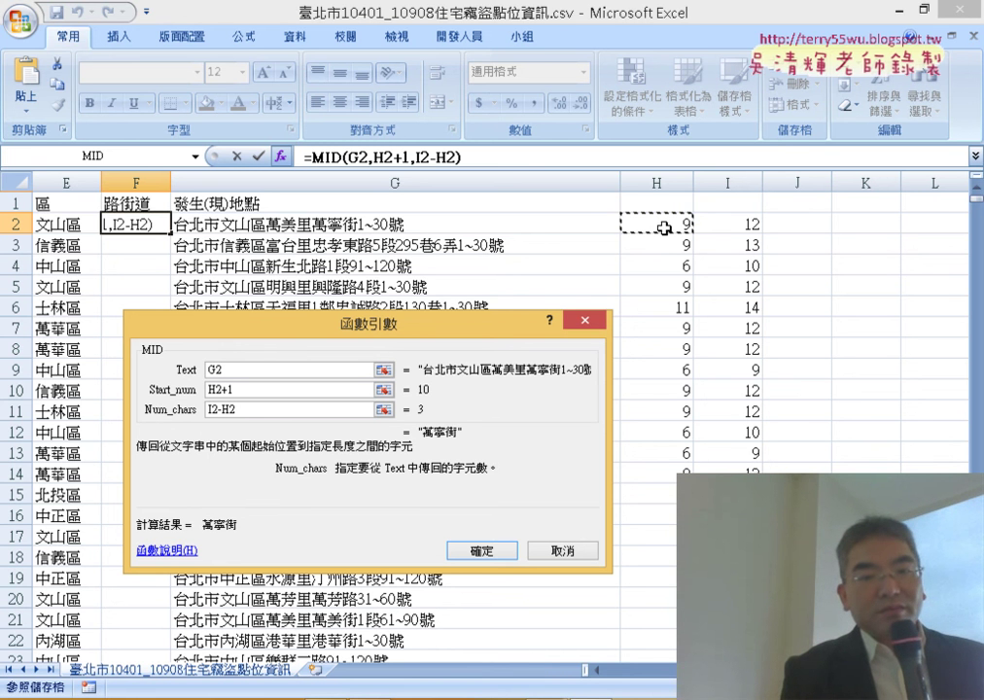
click(498, 550)
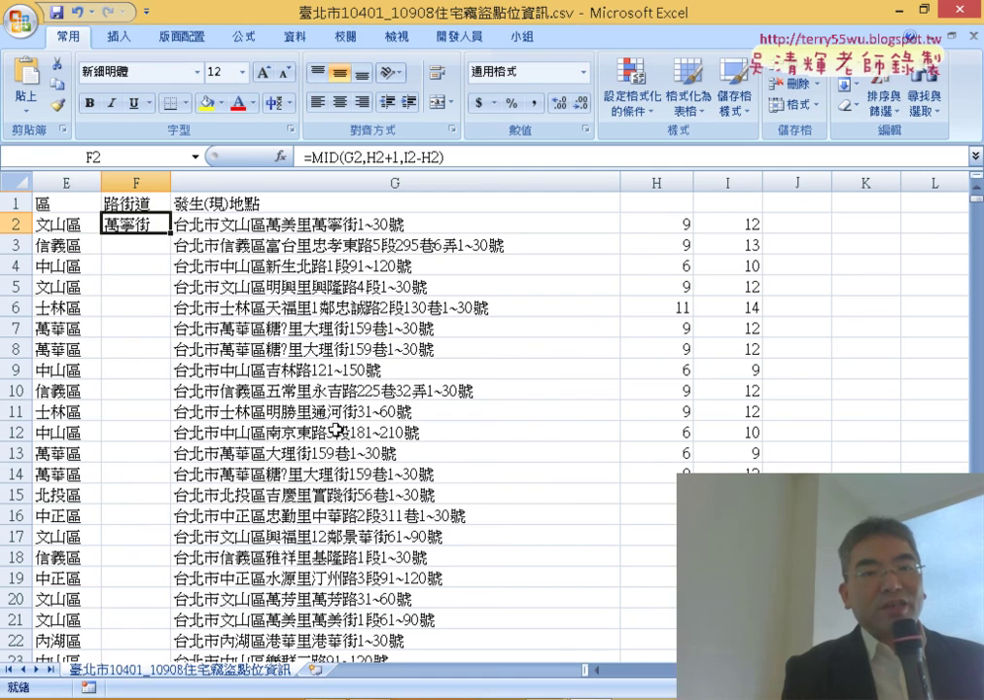
Copy =MID(G2,H2+1,I2-H2) down column F and widen it to fit names like 忠孝東路.
double_click(171, 232)
scroll(167, 231, down, 2)
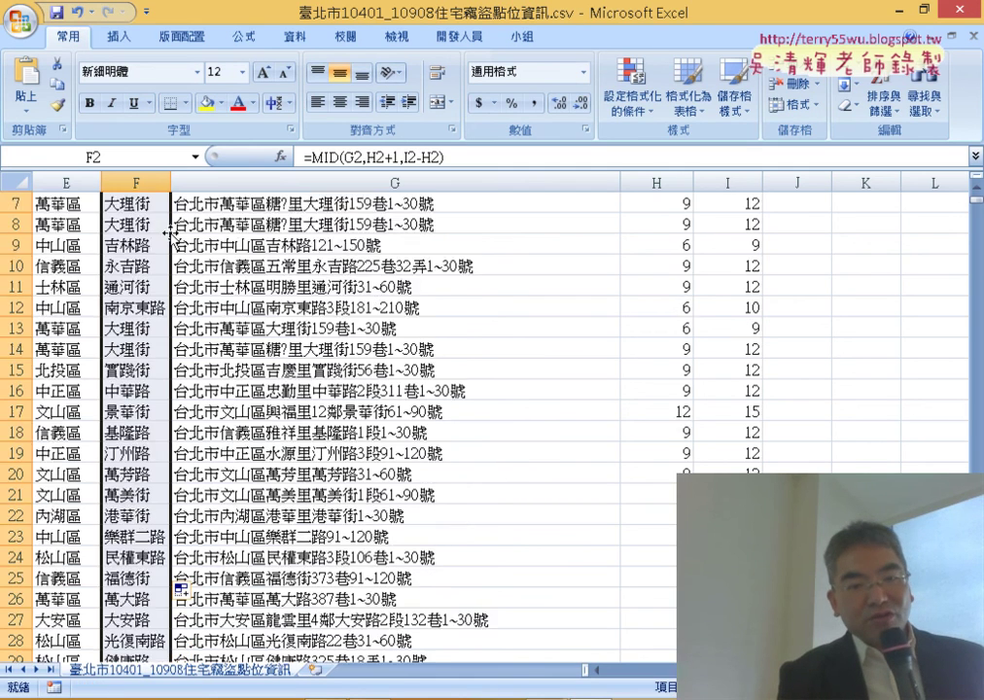
scroll(163, 225, down, 9)
scroll(163, 223, down, 7)
scroll(164, 219, down, 9)
scroll(164, 220, down, 6)
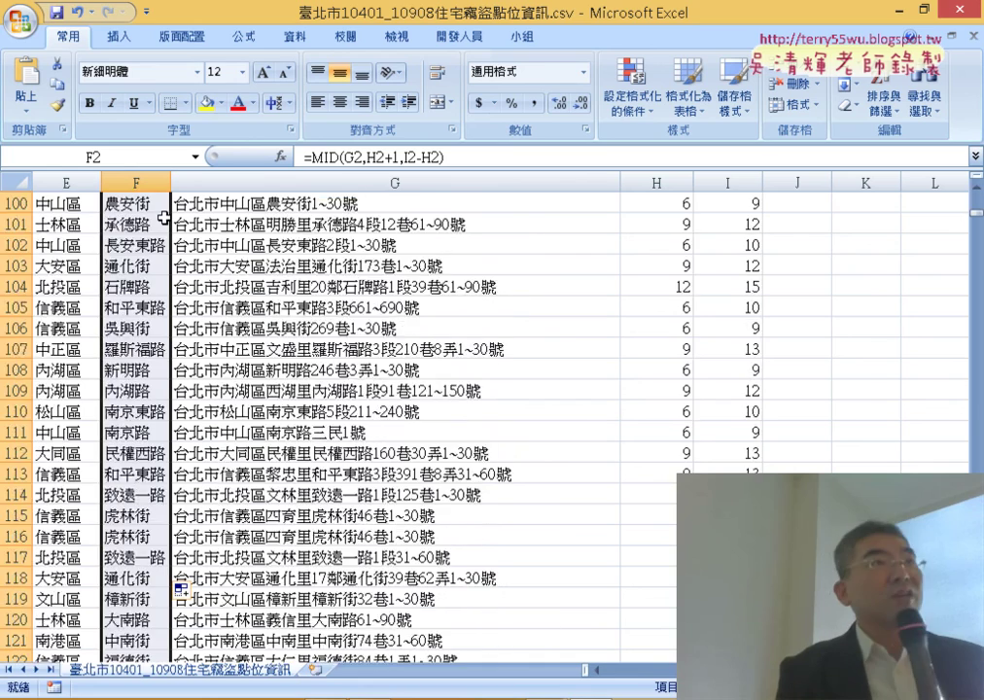
scroll(164, 219, down, 3)
scroll(164, 219, up, 5)
scroll(163, 217, up, 11)
scroll(164, 218, up, 9)
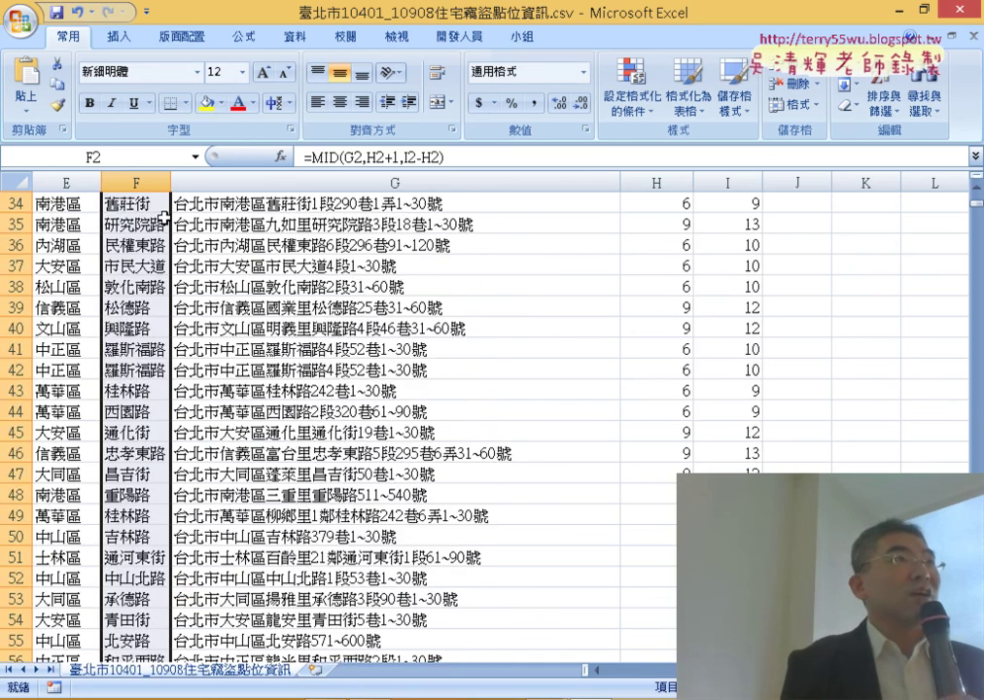
scroll(163, 218, up, 5)
scroll(163, 219, up, 3)
scroll(164, 220, up, 3)
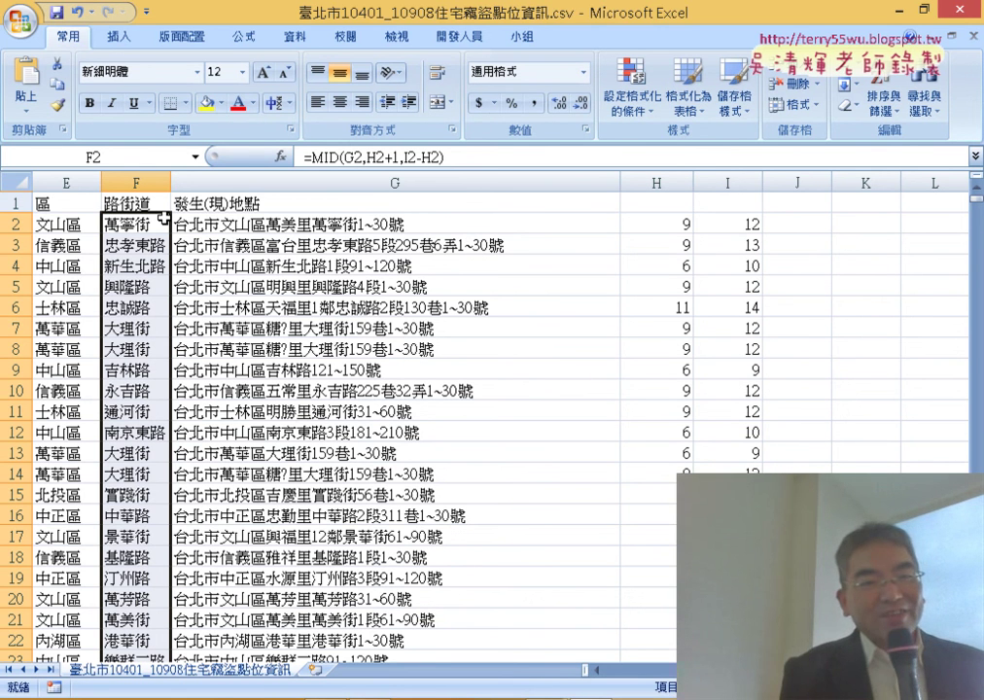
drag(171, 191, 186, 190)
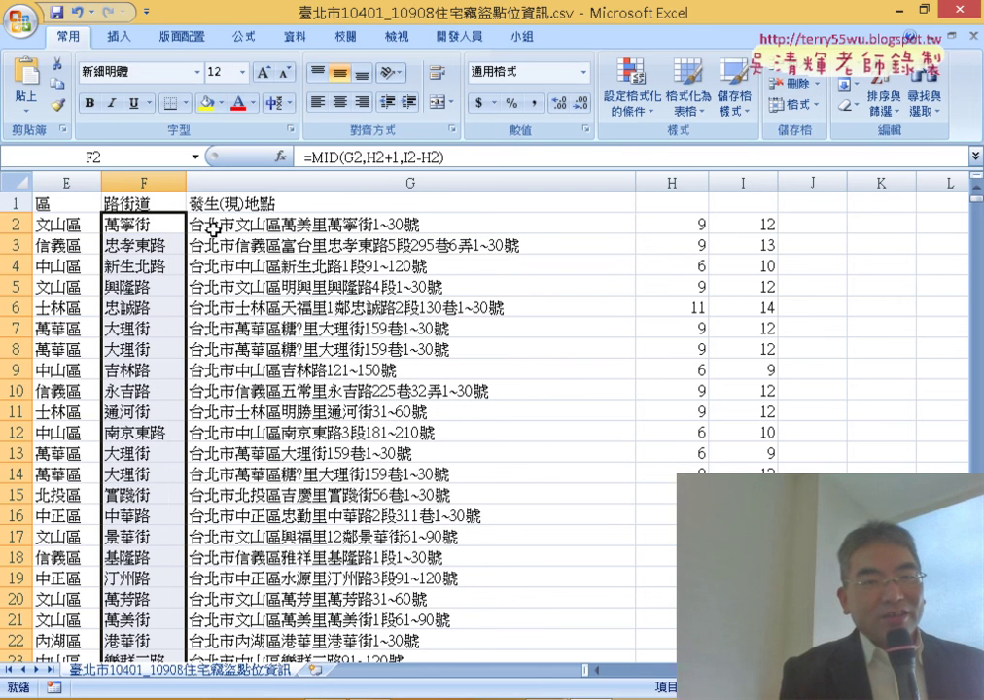
click(149, 226)
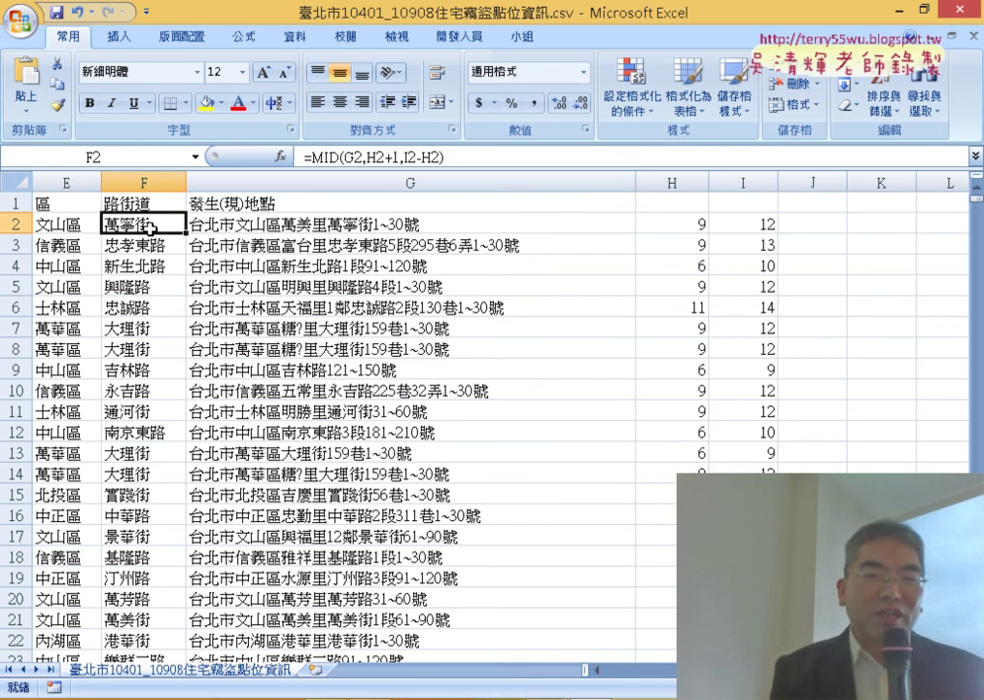
click(314, 157)
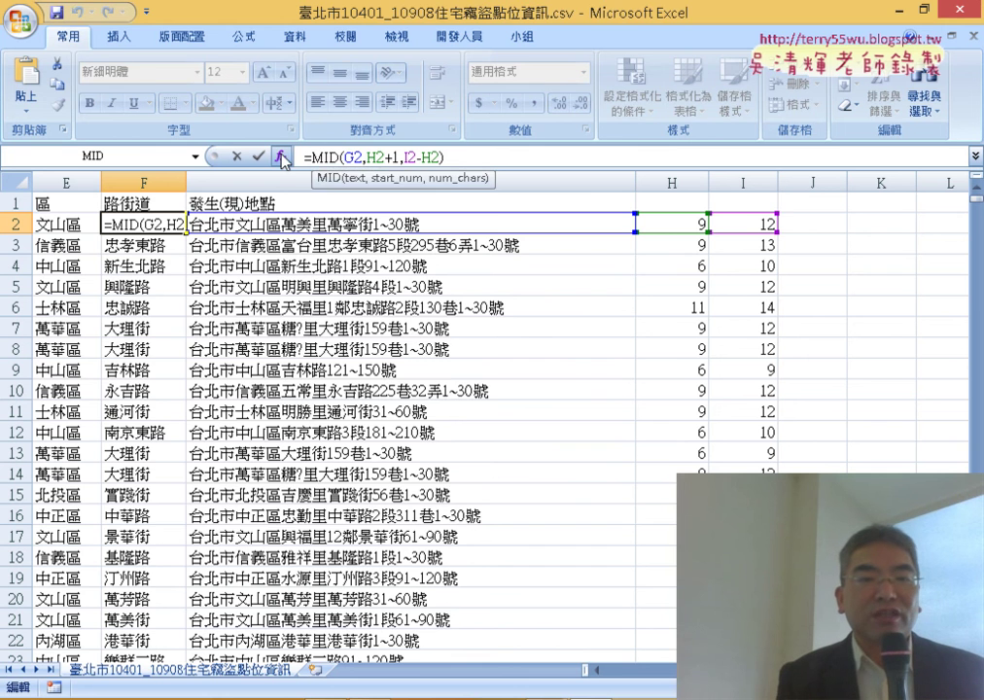
click(281, 160)
drag(280, 311, 184, 224)
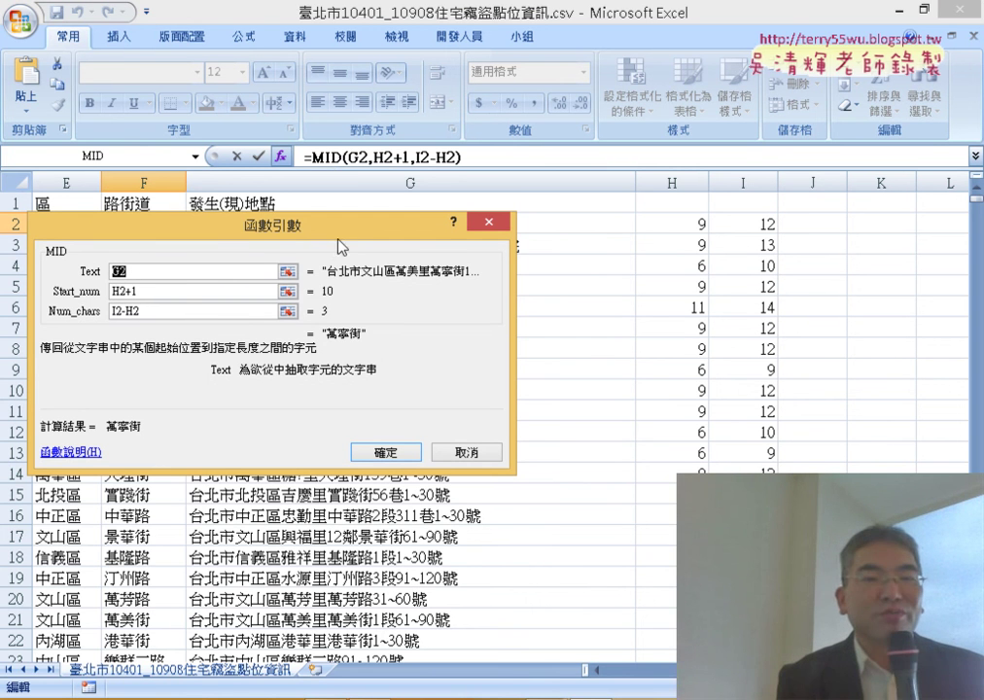
drag(282, 224, 281, 280)
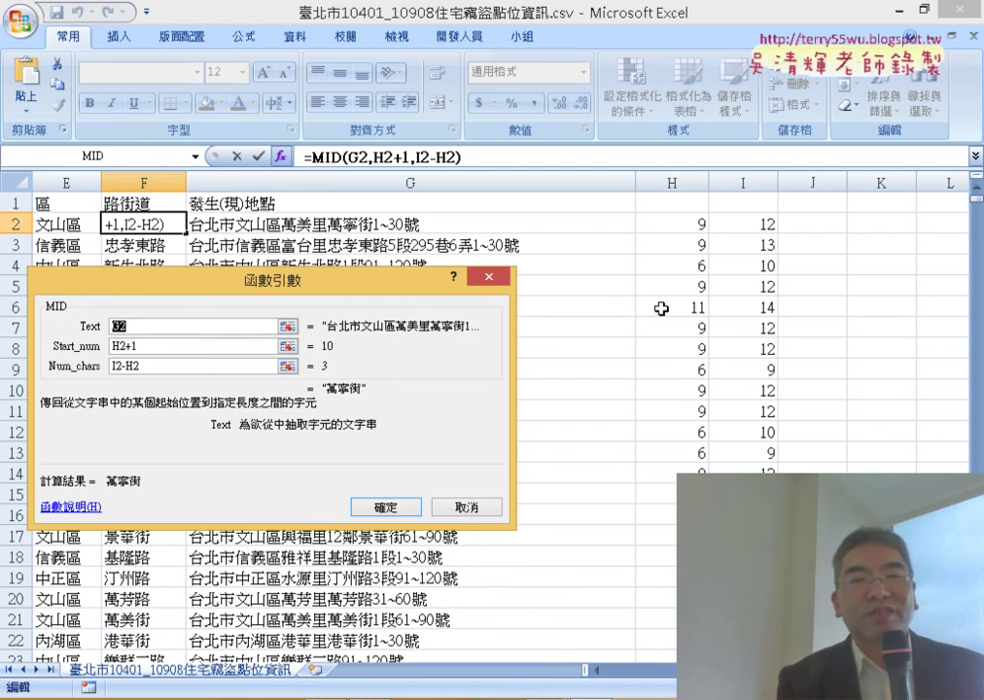
click(176, 341)
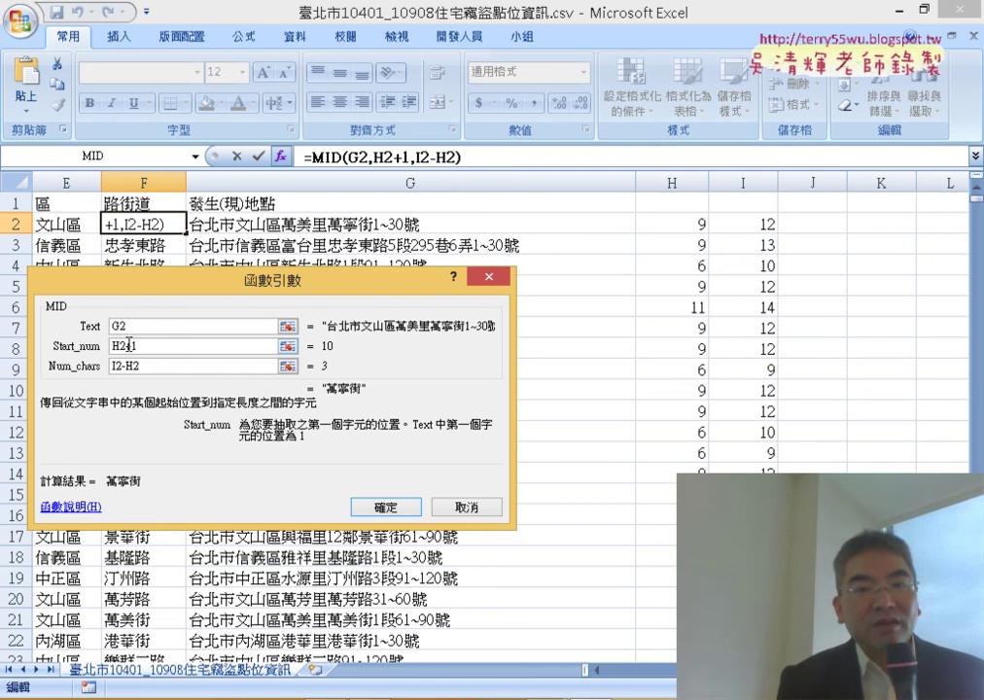
double_click(129, 343)
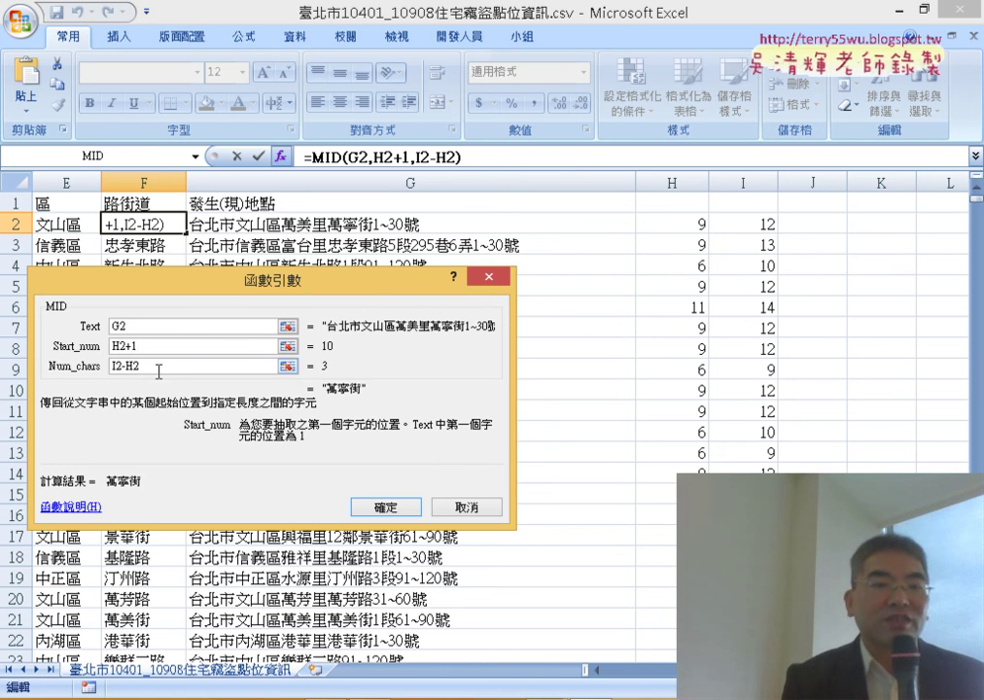
key(Tab)
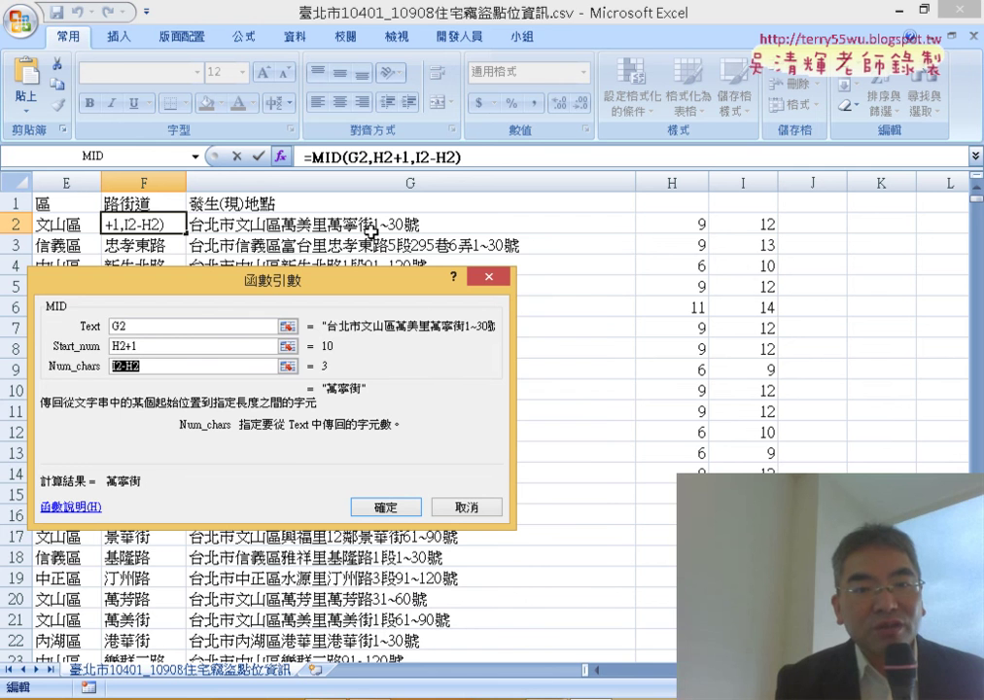
drag(389, 284, 478, 323)
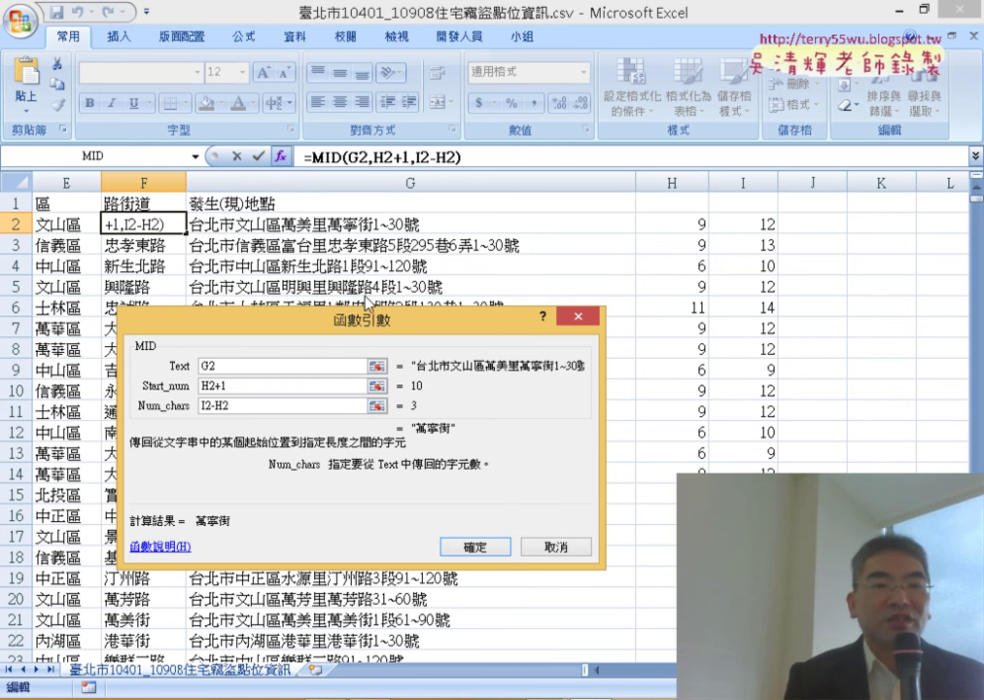
click(476, 546)
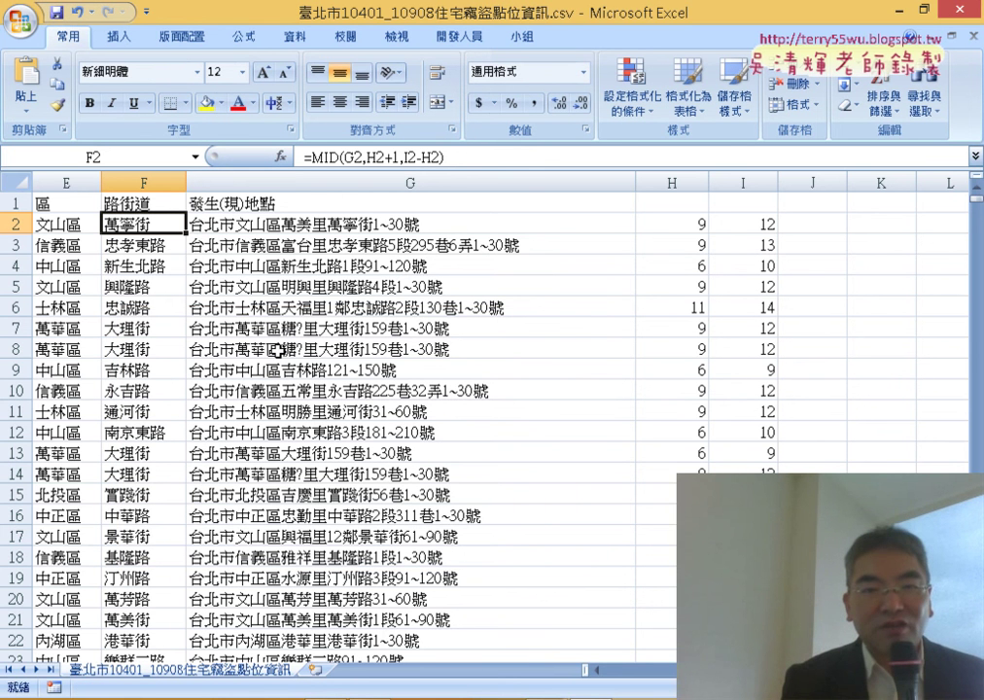
Clear the existing IFERROR position formula out of H2.
click(673, 225)
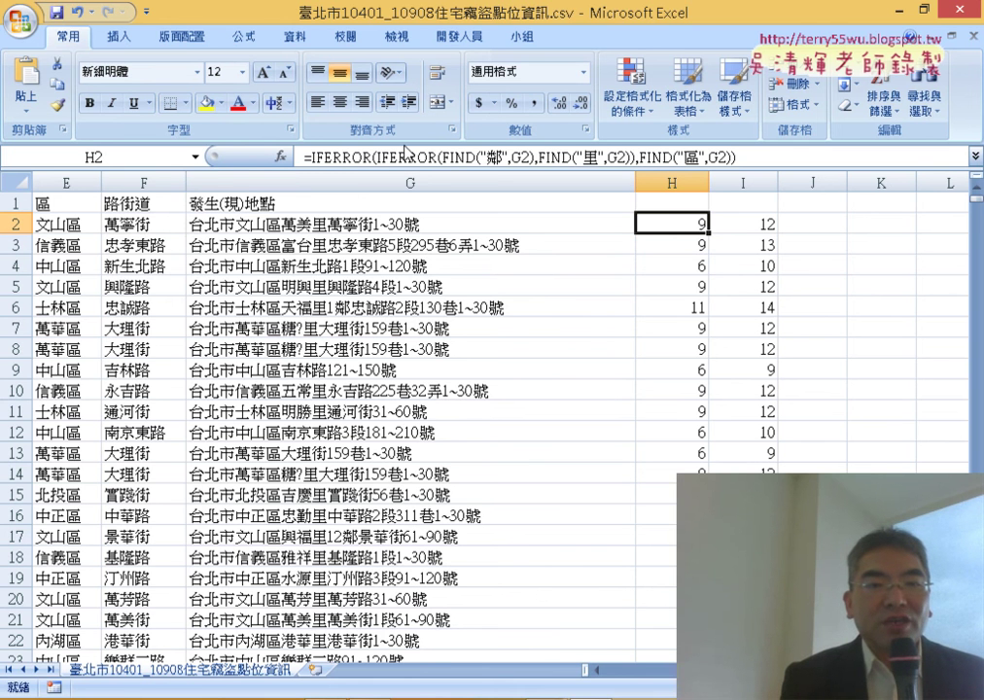
drag(305, 156, 767, 156)
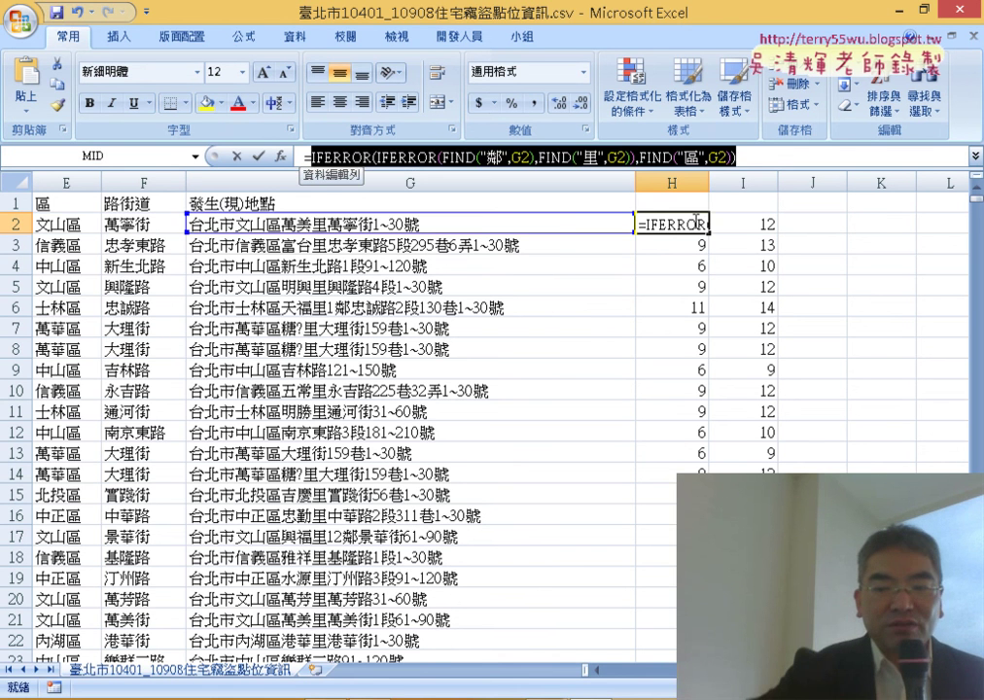
key(Delete)
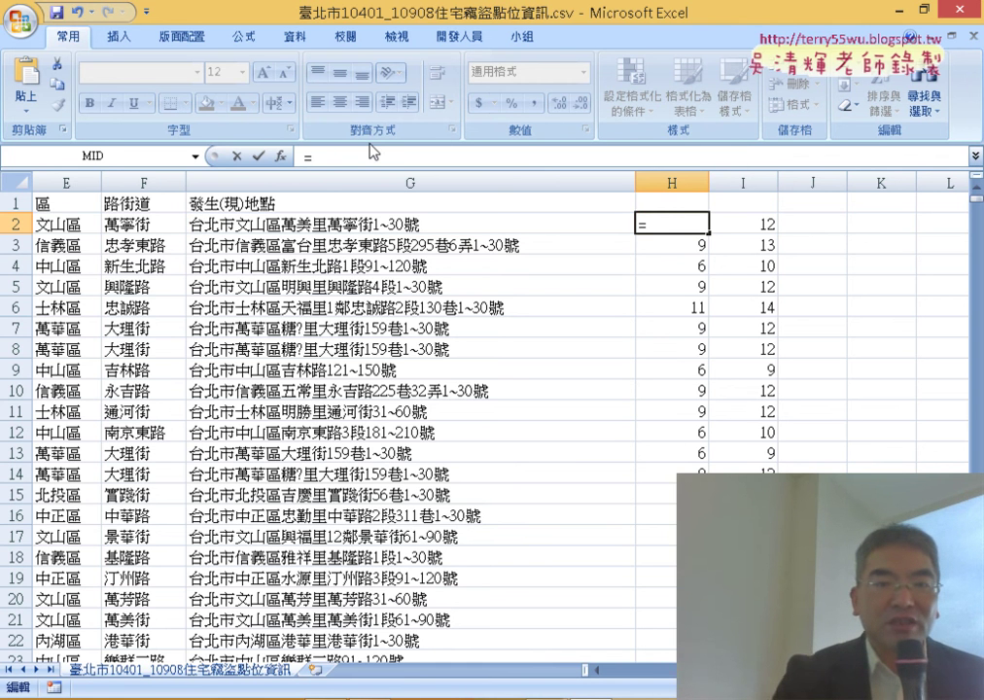
key(BackSpace)
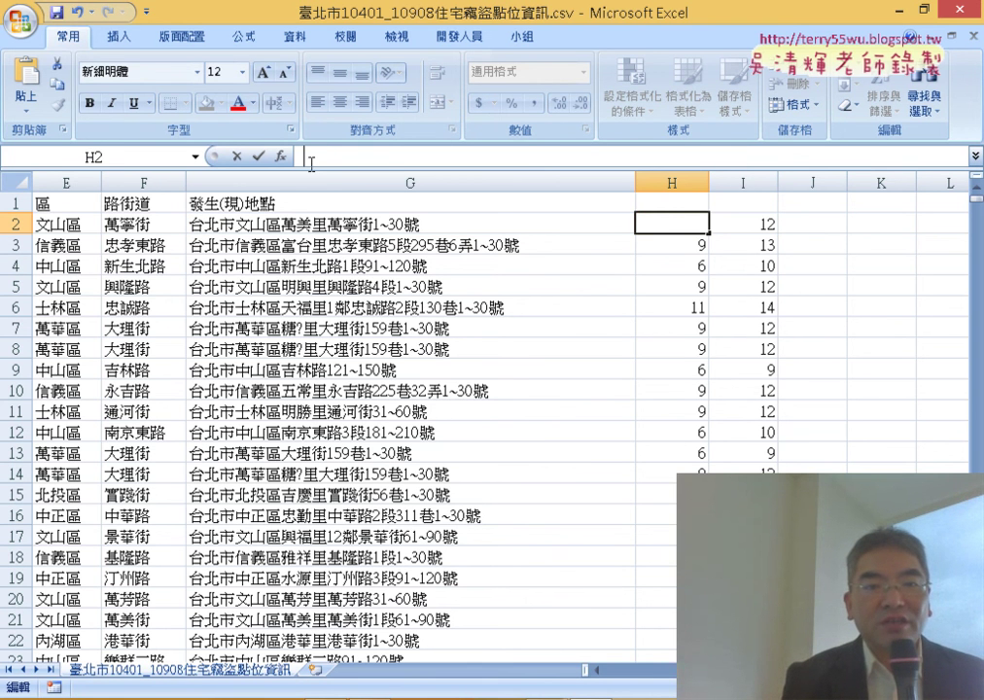
Insert the FIND function into H2 from the recently used functions.
click(281, 156)
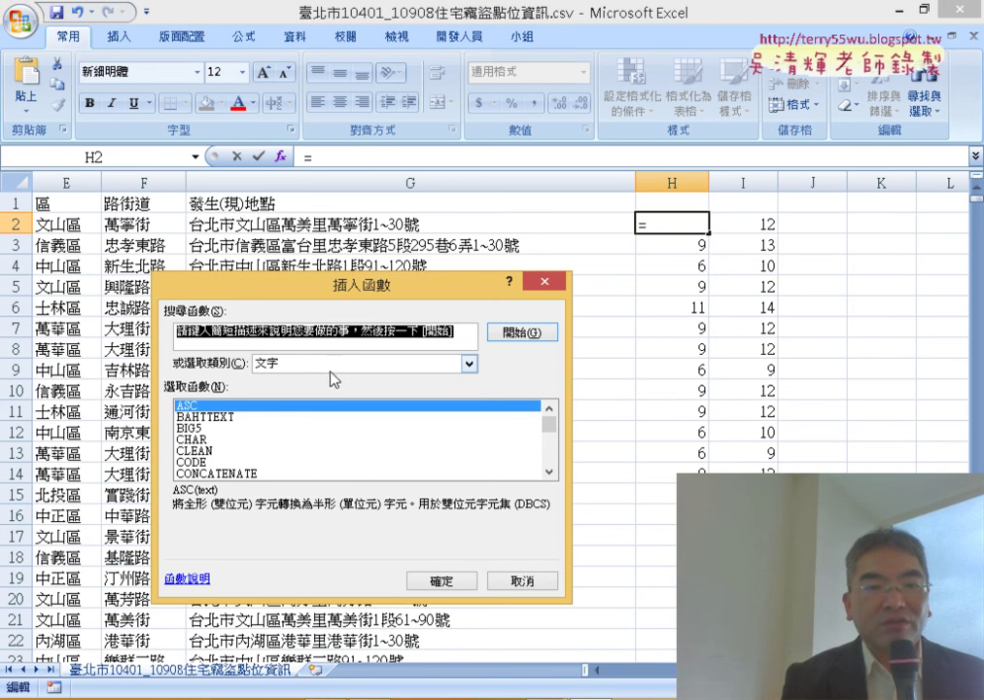
click(331, 365)
click(319, 379)
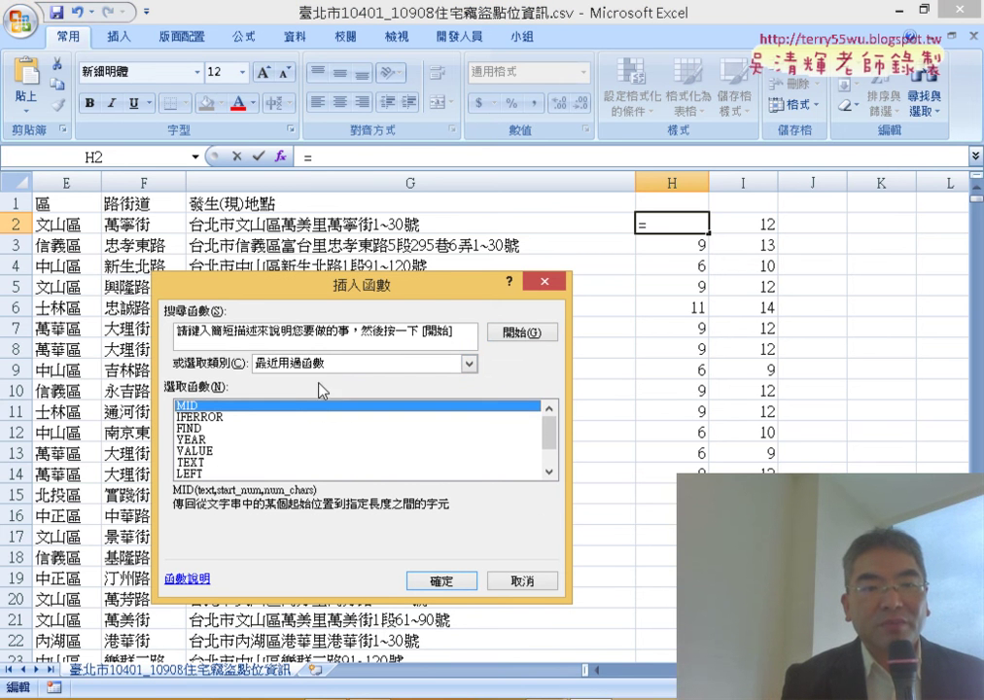
double_click(206, 427)
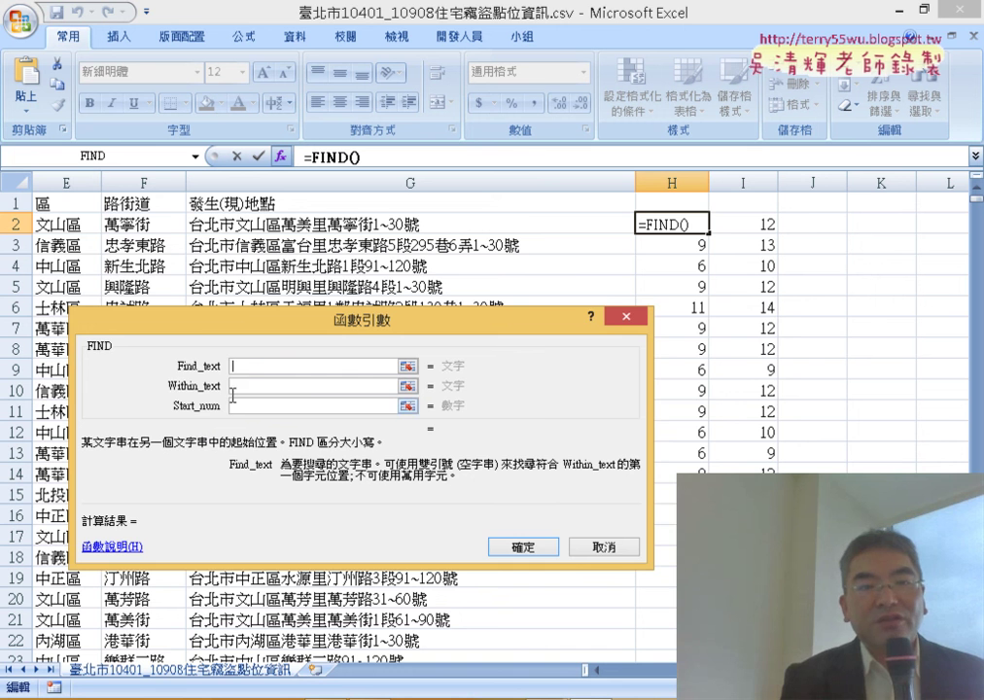
drag(280, 324, 404, 323)
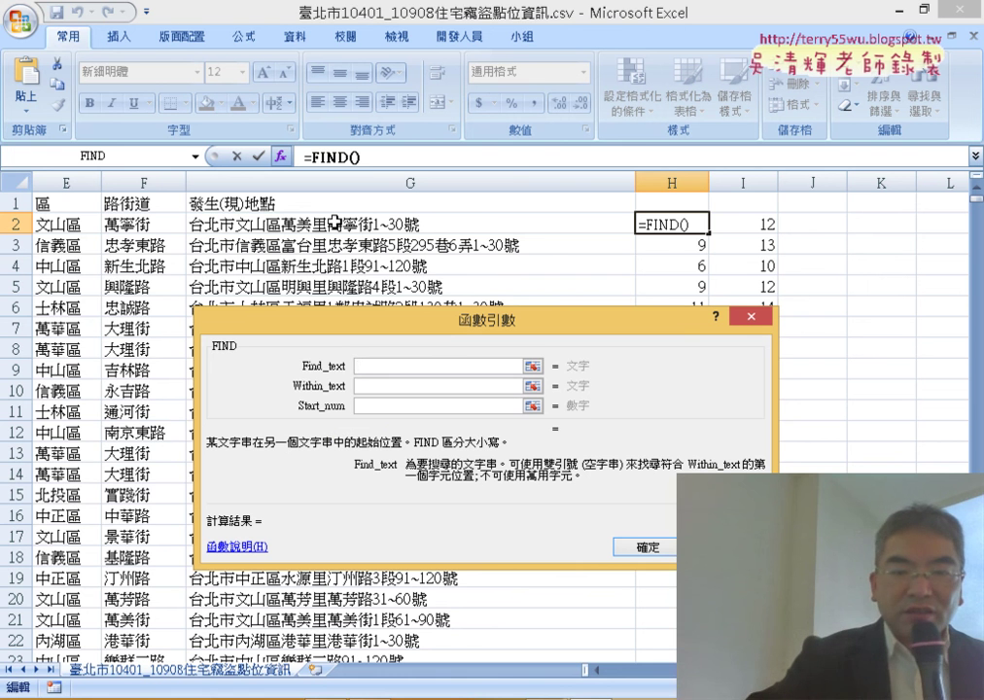
Make FIND search G2 for 鄰, giving =FIND("鄰",G2).
text("")
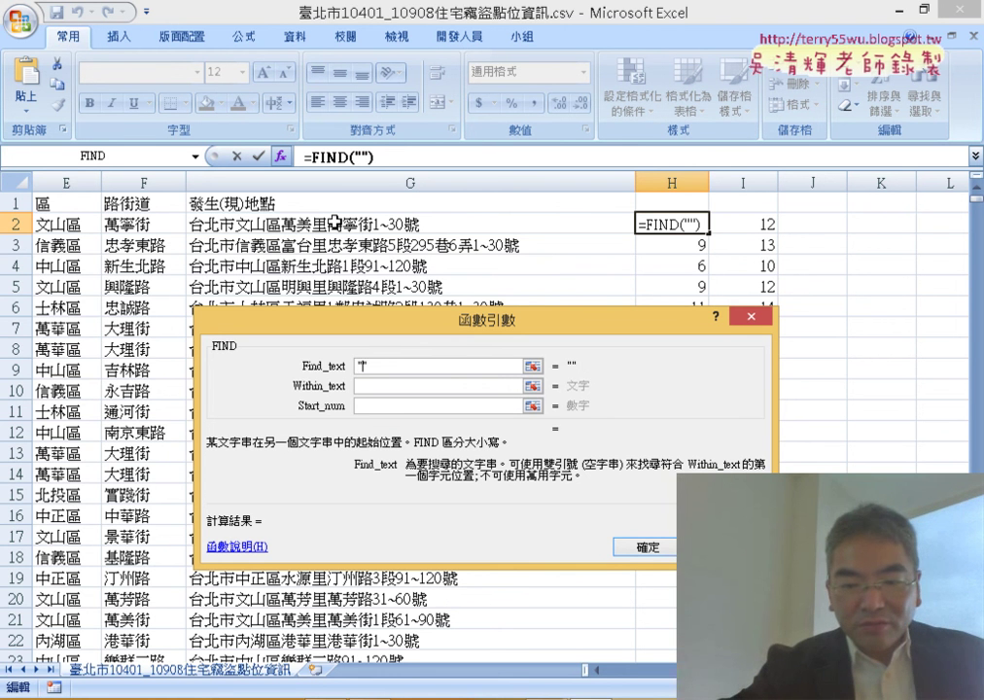
key(Left)
text(ㄉㄧ)
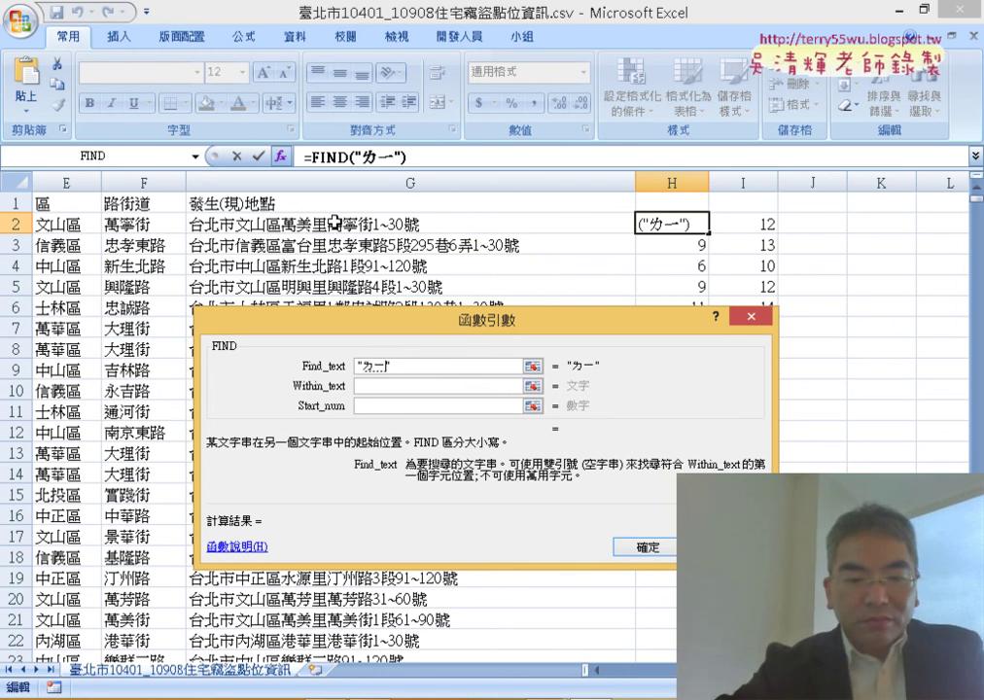
text(4)
key(space)
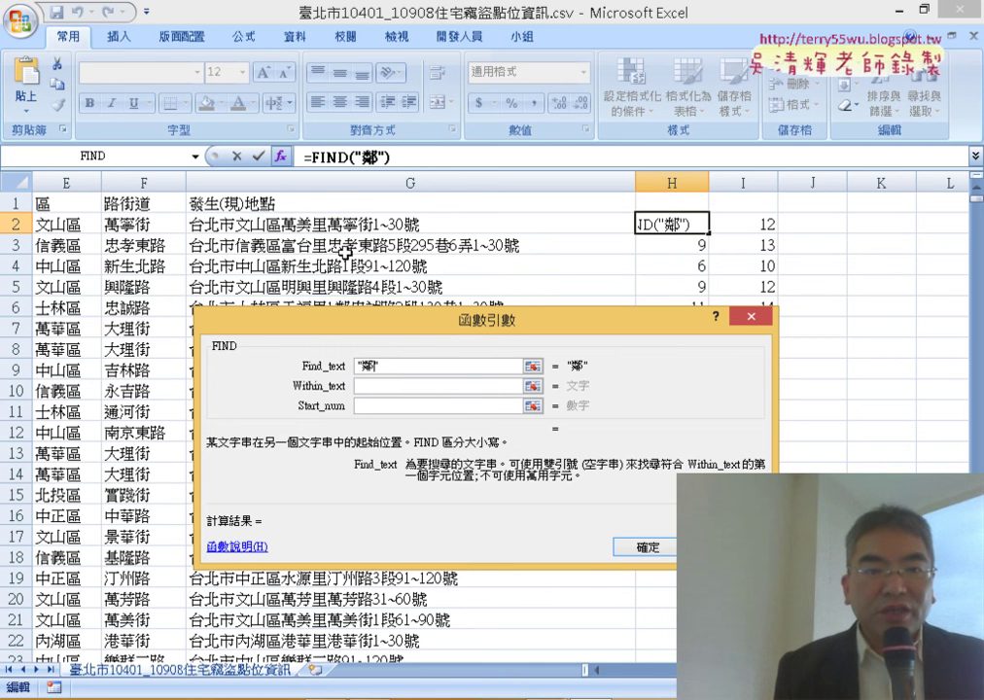
click(407, 386)
click(394, 224)
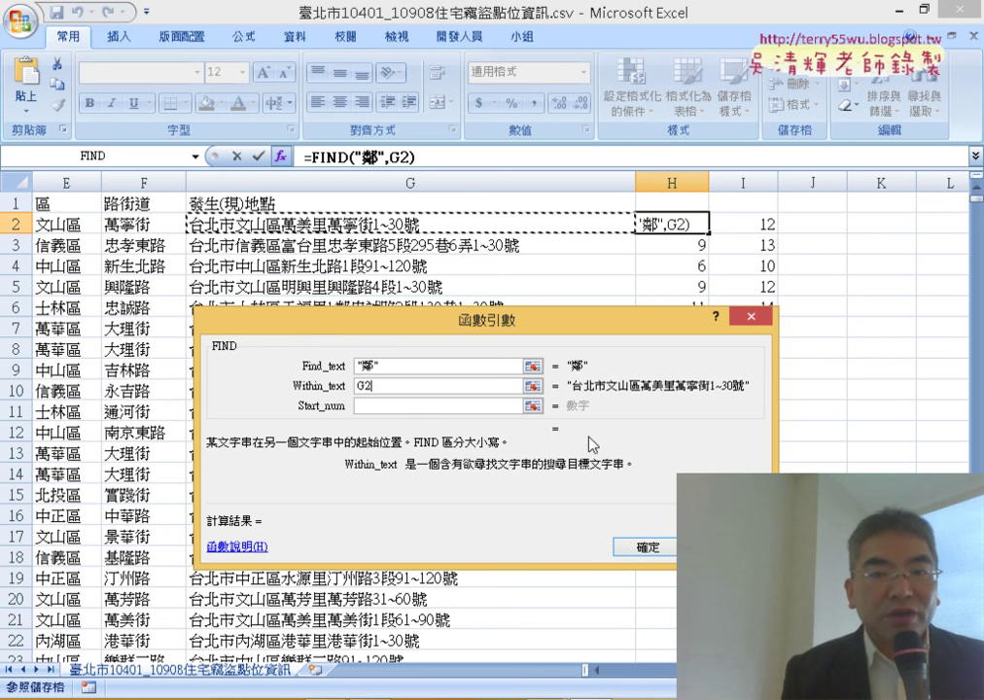
click(643, 546)
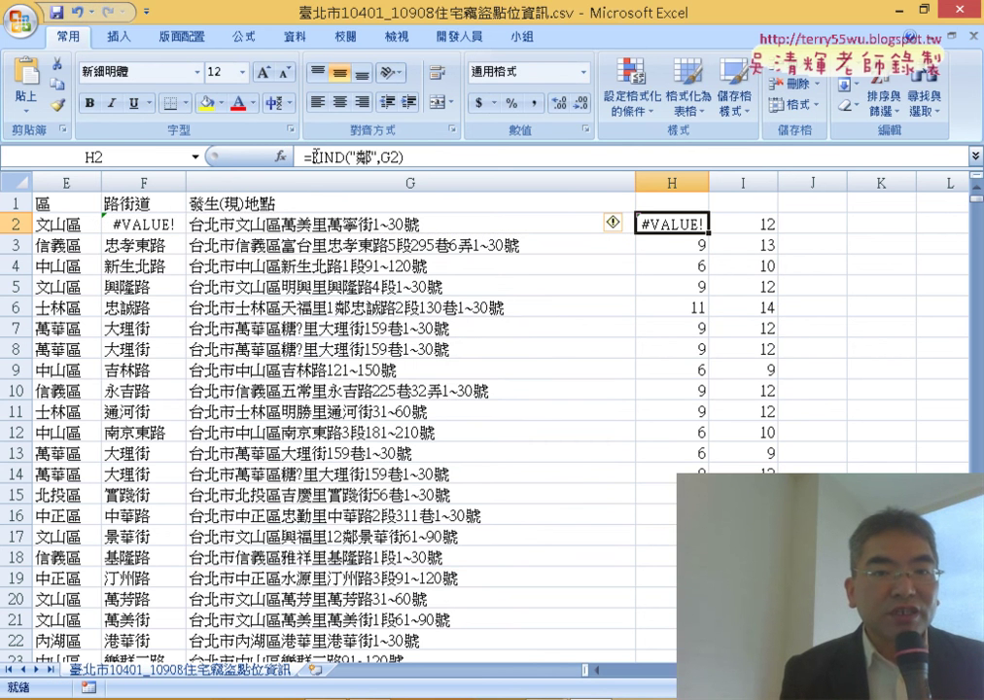
Cut the FIND expression from H2's formula and insert IFERROR in its place.
drag(309, 156, 406, 158)
right_click(490, 161)
click(525, 171)
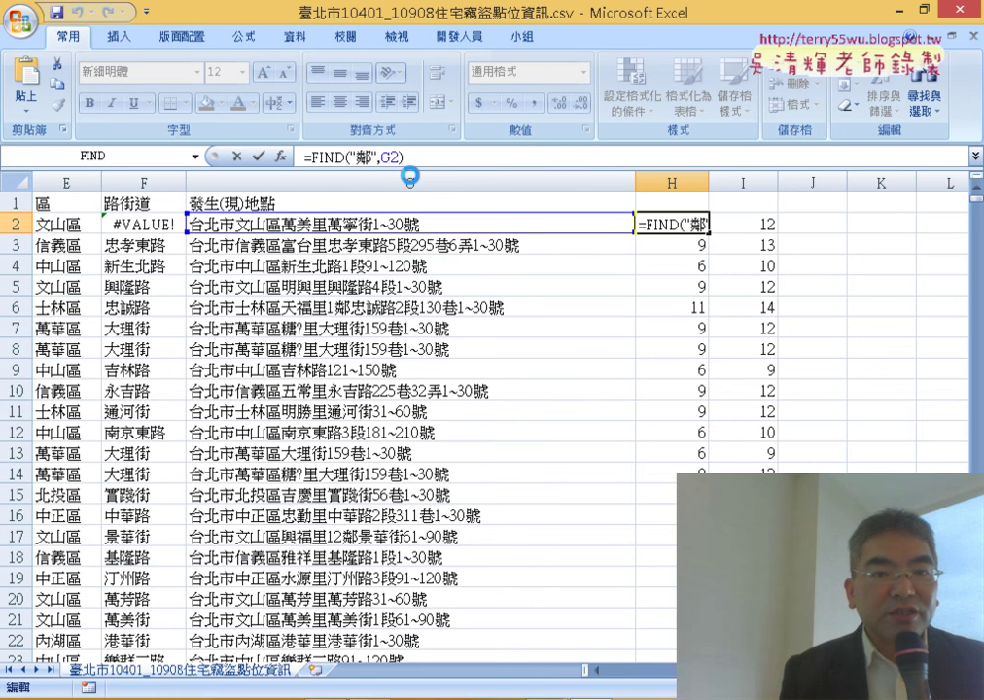
click(278, 156)
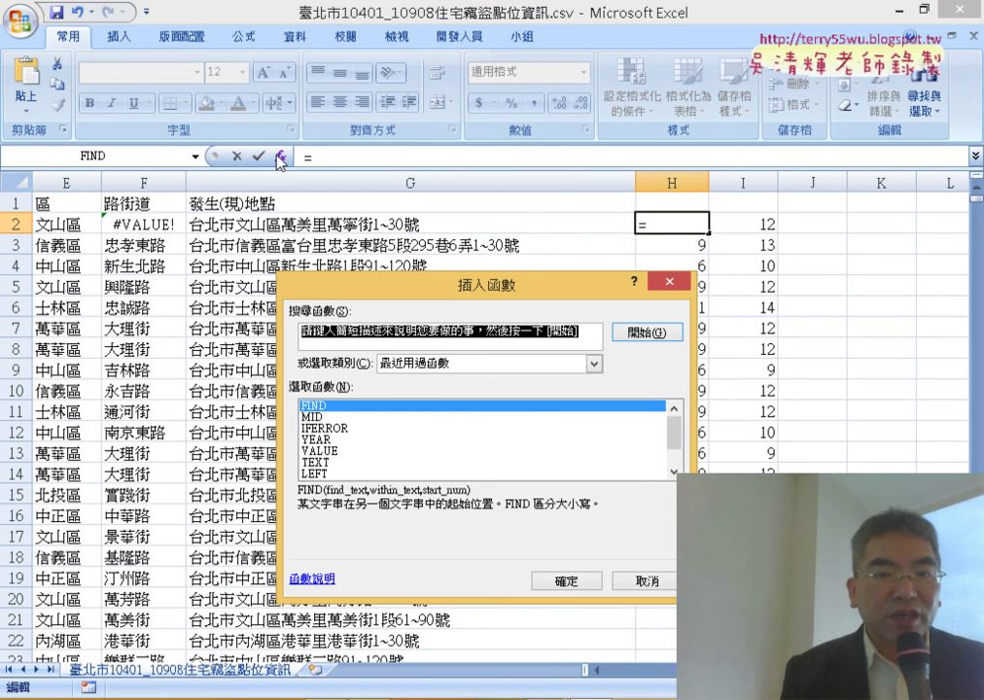
click(593, 362)
click(459, 367)
double_click(326, 428)
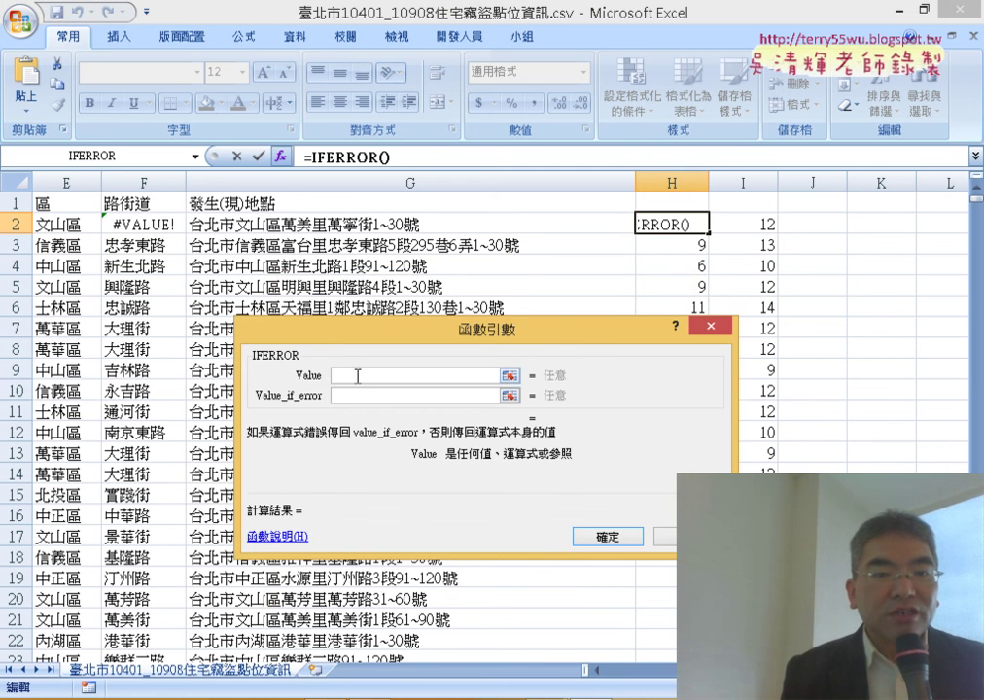
Paste FIND into IFERROR's Value and Value_if_error, changing the fallback search to 里.
right_click(394, 374)
click(443, 432)
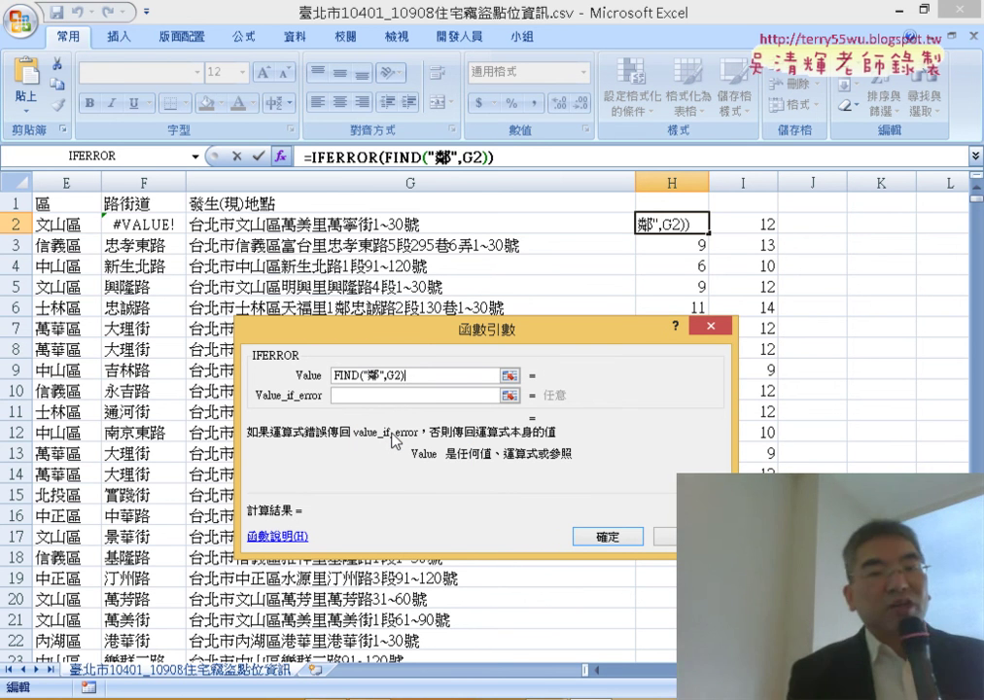
click(374, 392)
right_click(367, 391)
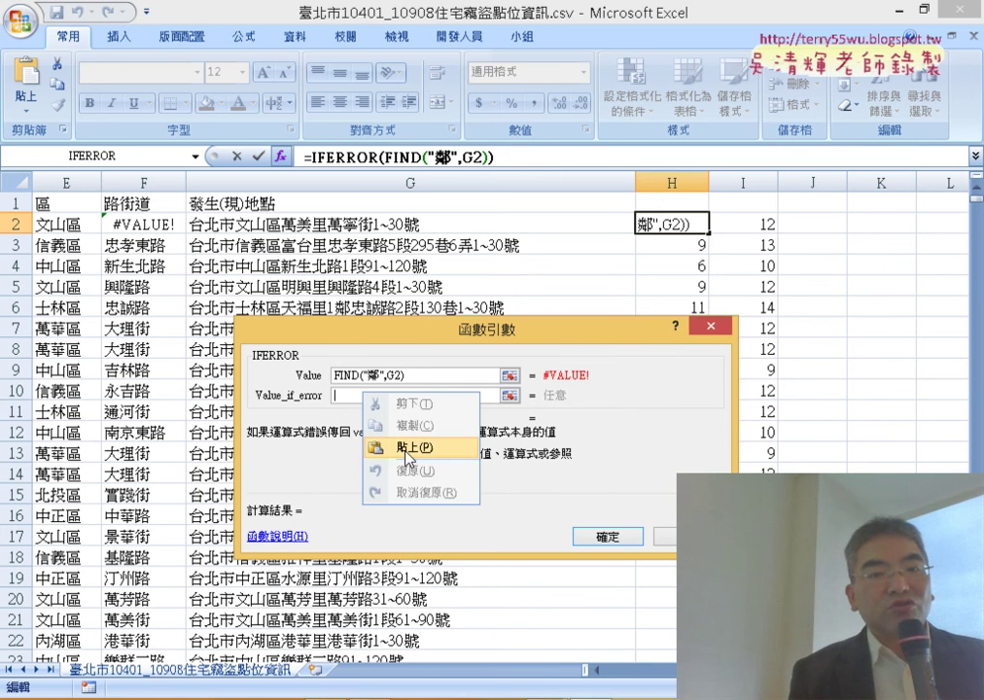
click(375, 446)
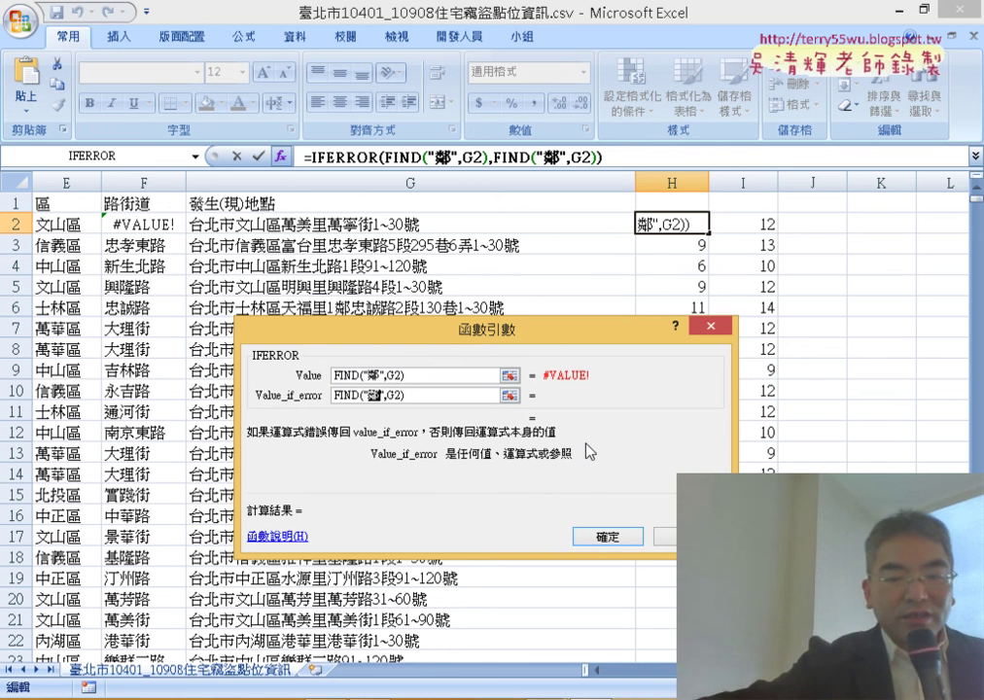
text(ㄌ)
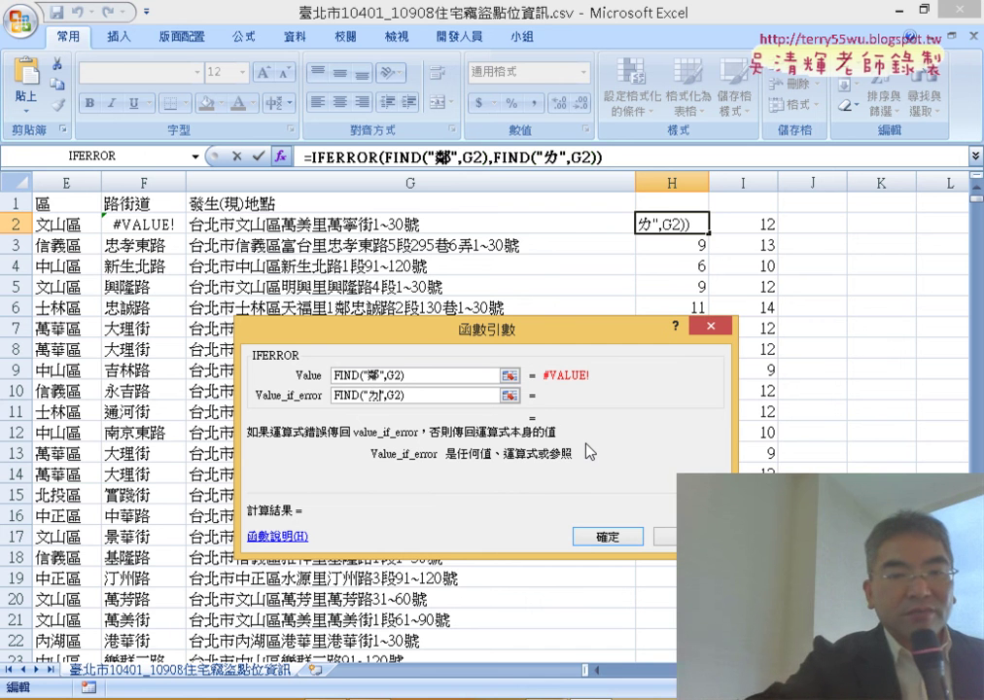
text(ㄧ3)
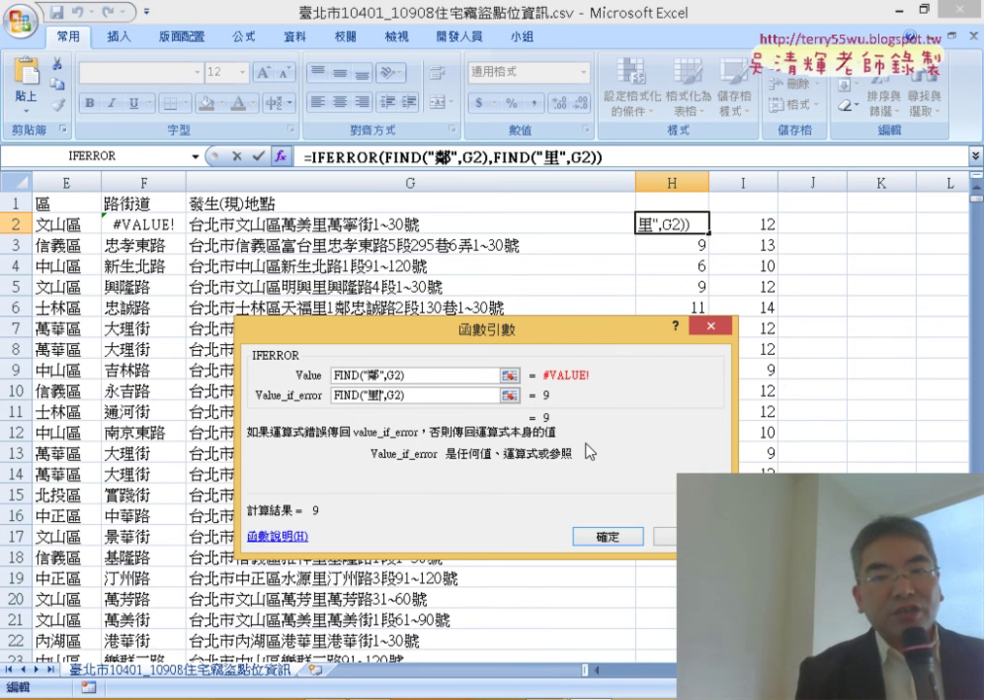
click(630, 541)
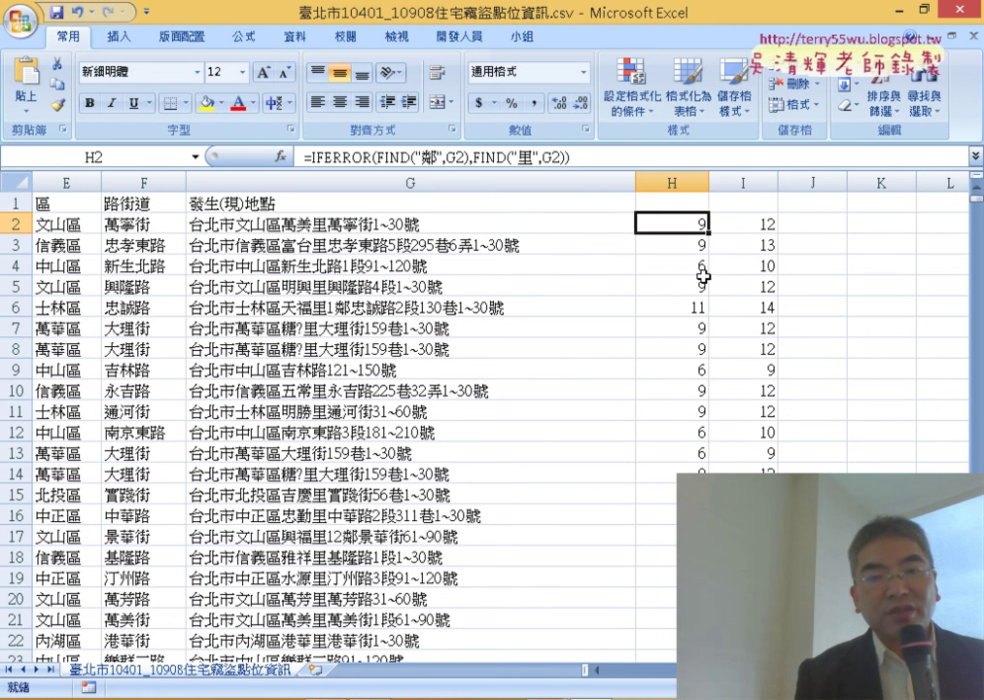
Fill H2's formula down to H7, then cut the erroring IFERROR expression from H4.
drag(713, 233, 713, 330)
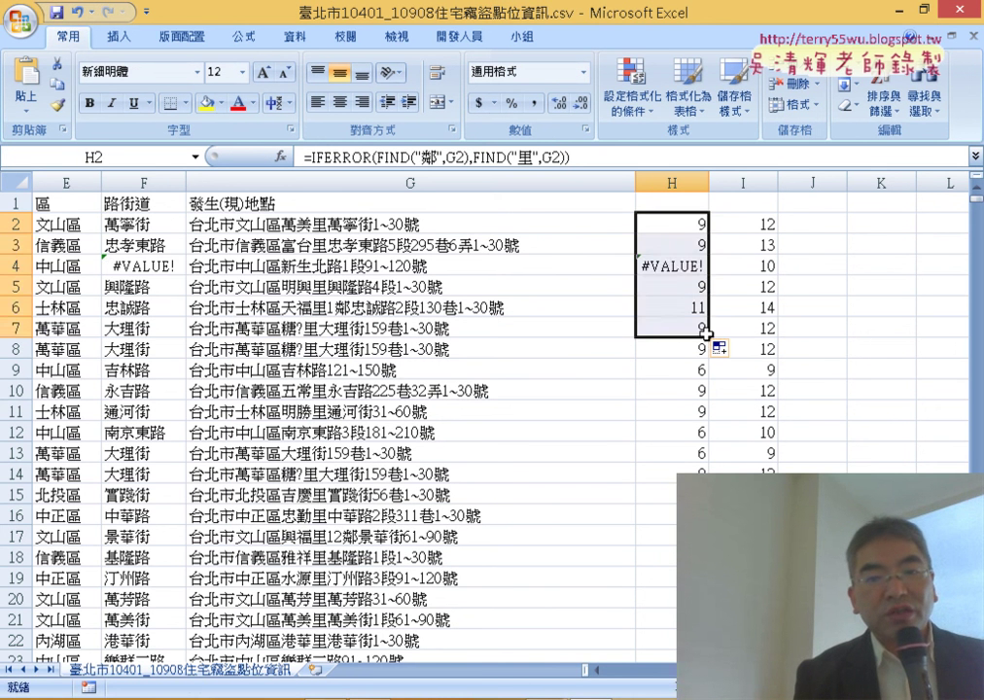
click(673, 266)
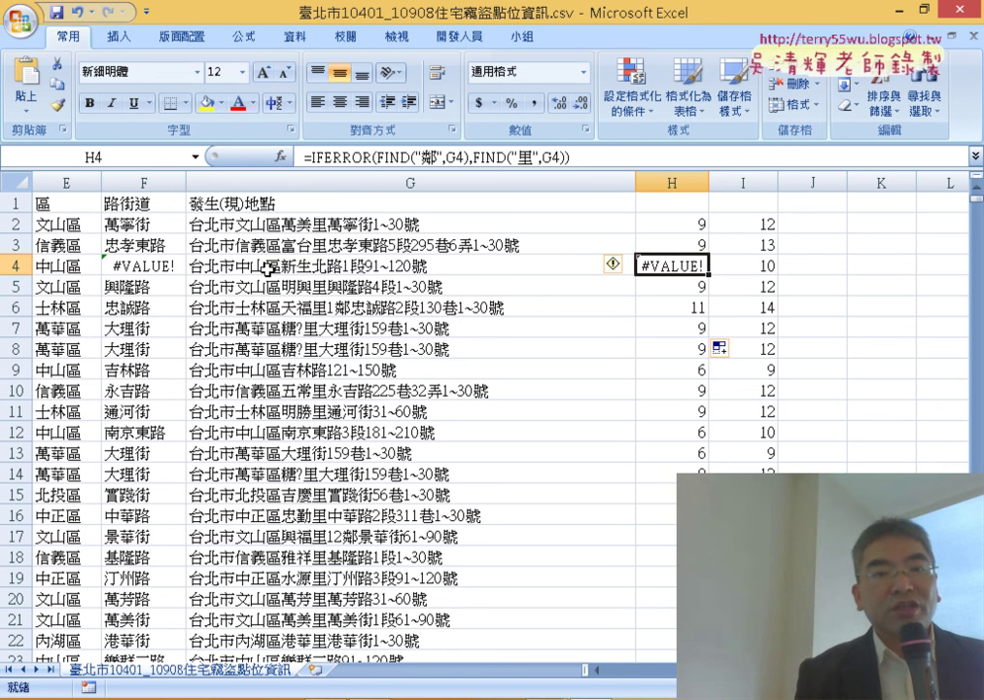
click(308, 163)
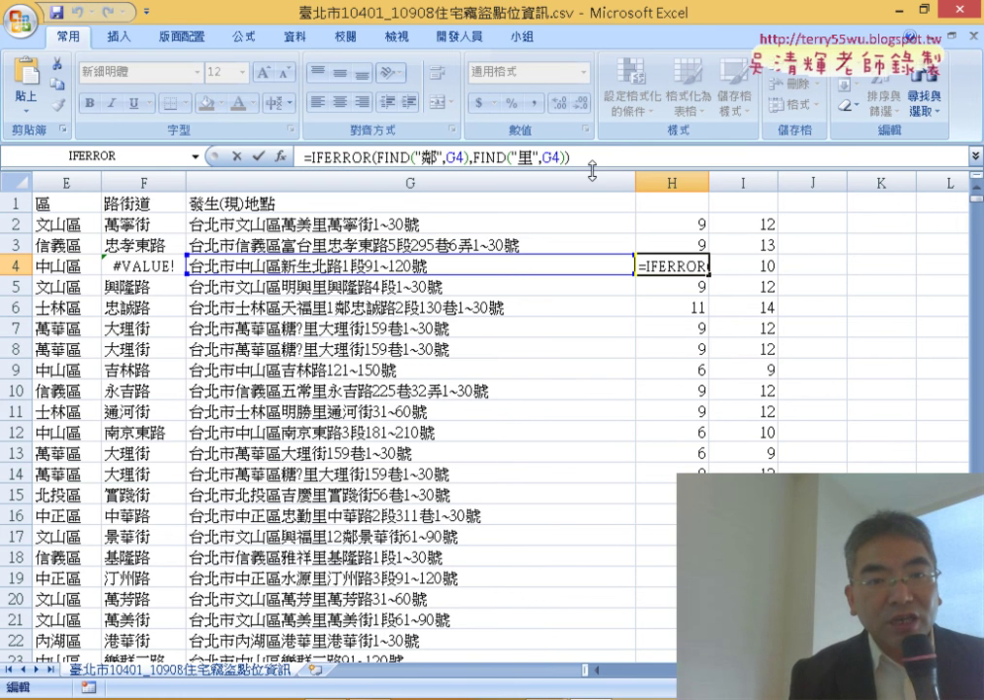
drag(313, 156, 485, 177)
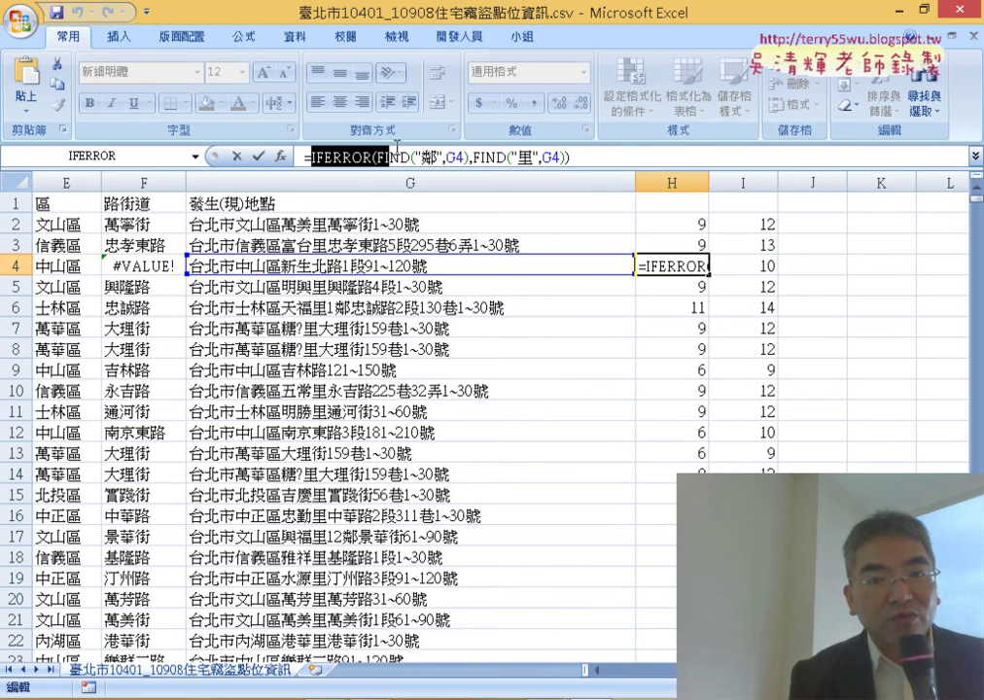
right_click(537, 159)
click(574, 173)
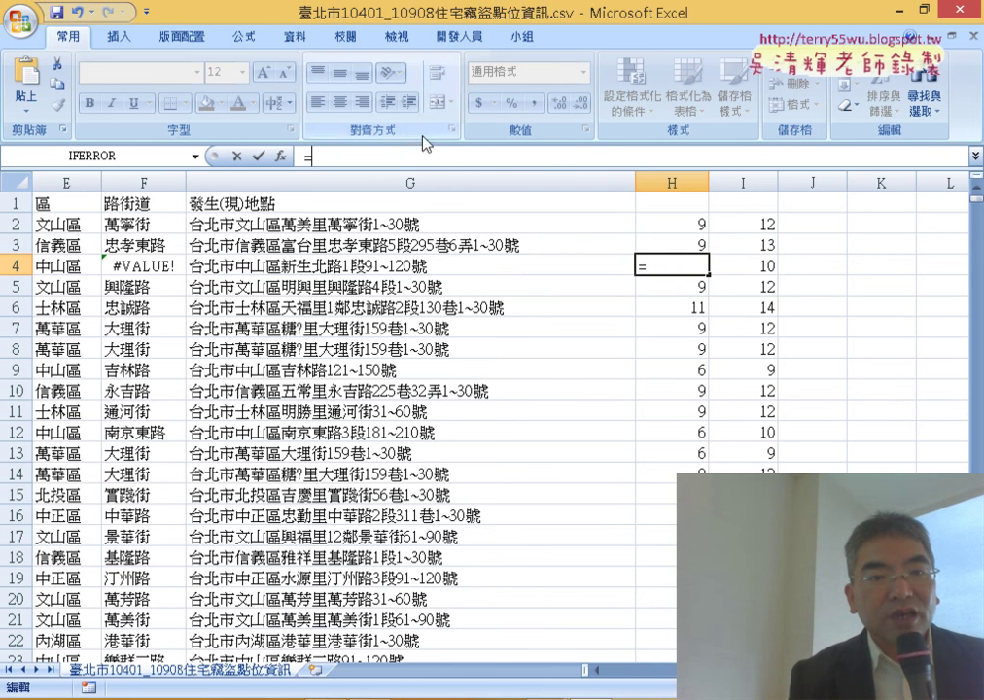
click(280, 155)
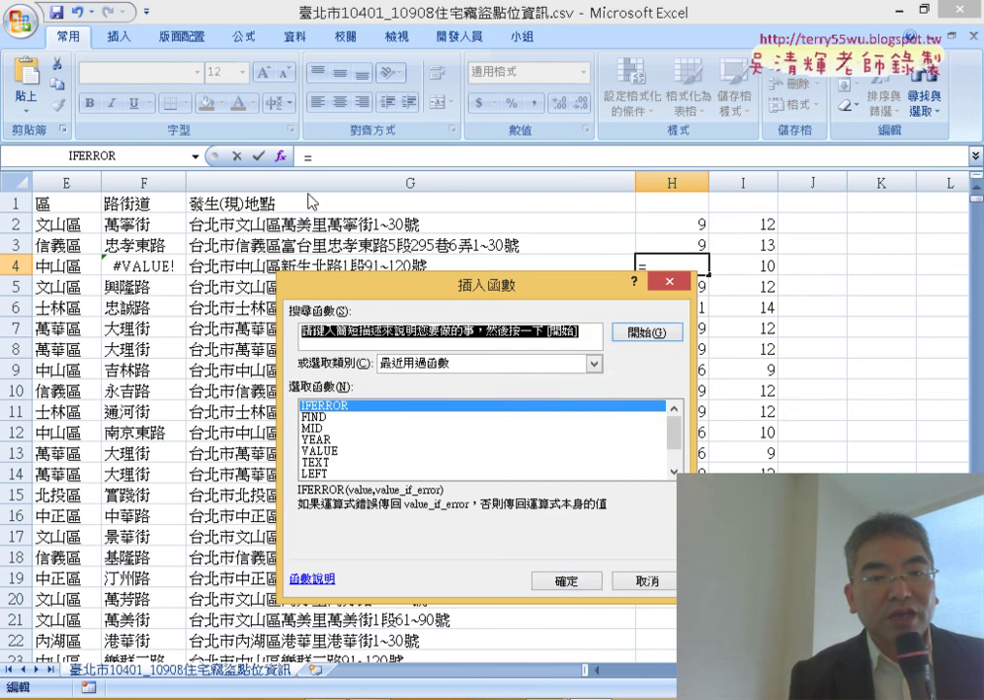
Wrap H4 in a new IFERROR with the earlier 鄰/里 expression as its Value.
double_click(397, 406)
right_click(380, 377)
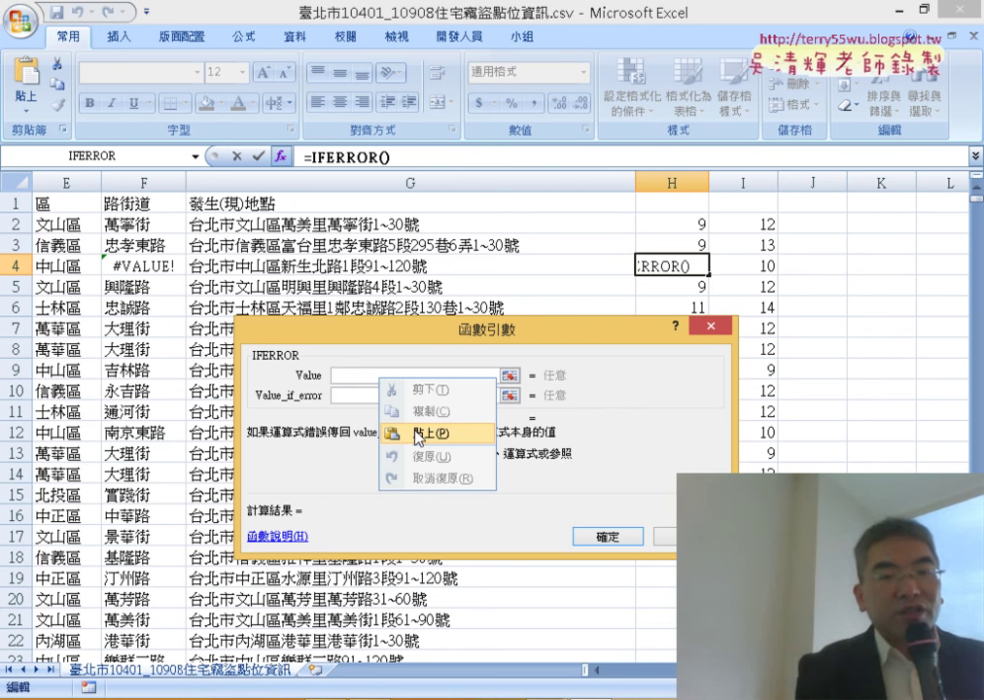
click(418, 436)
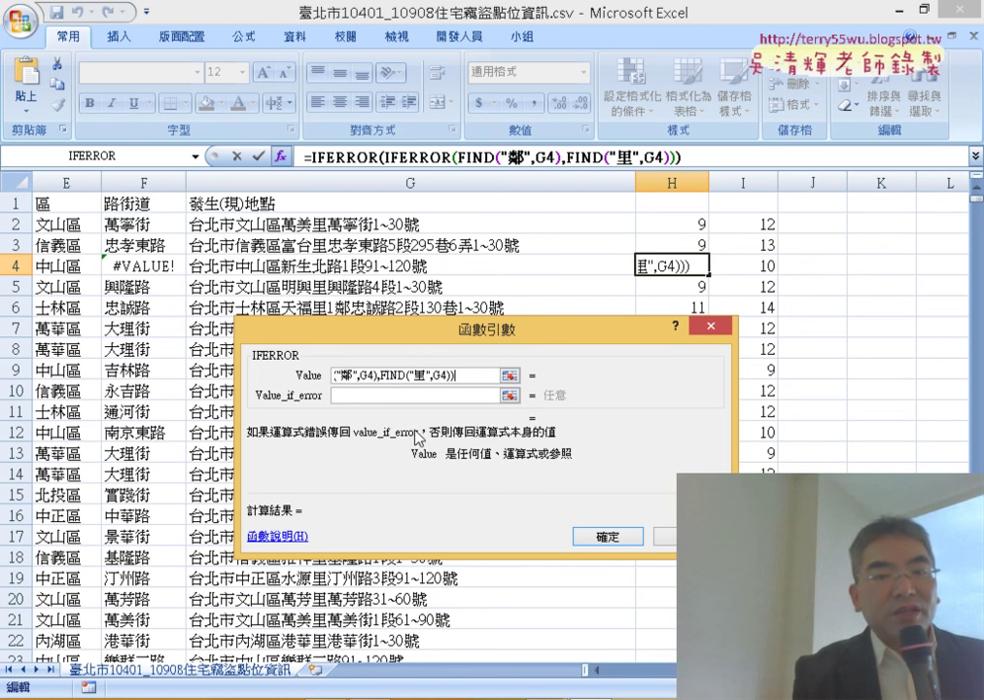
click(367, 398)
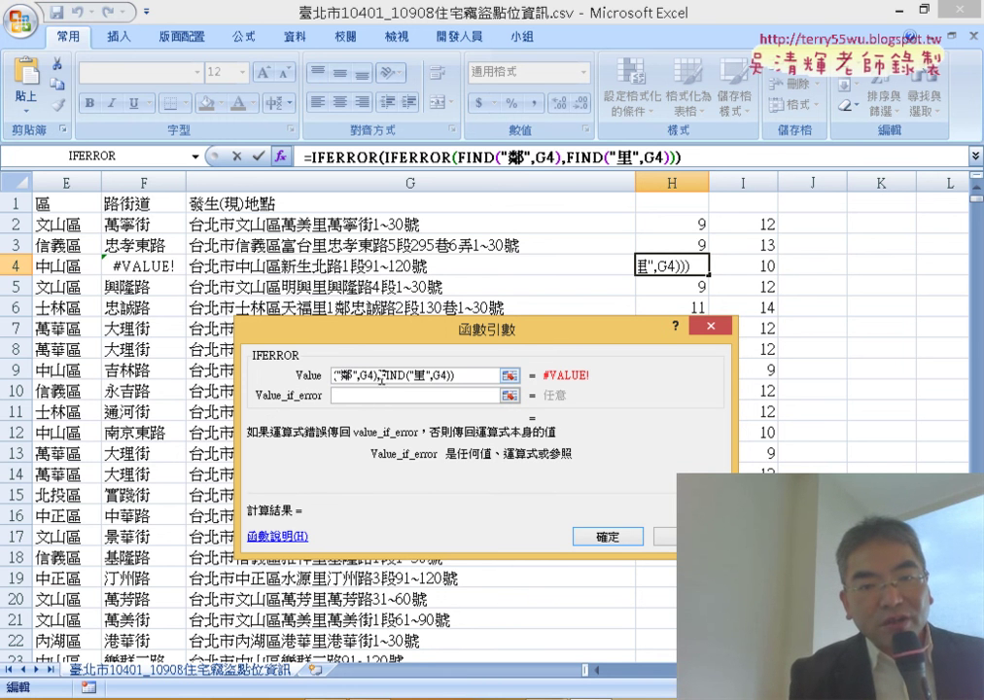
click(382, 377)
Set the Value_if_error to FIND("區",G4) and confirm, so H4 returns 6.
drag(380, 377, 455, 376)
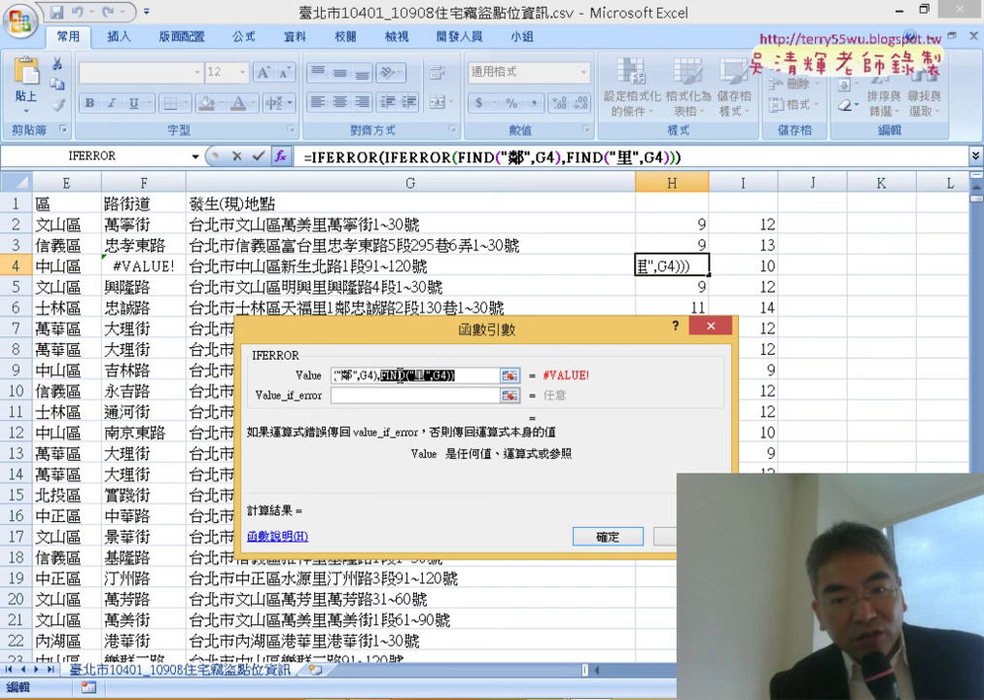
right_click(406, 375)
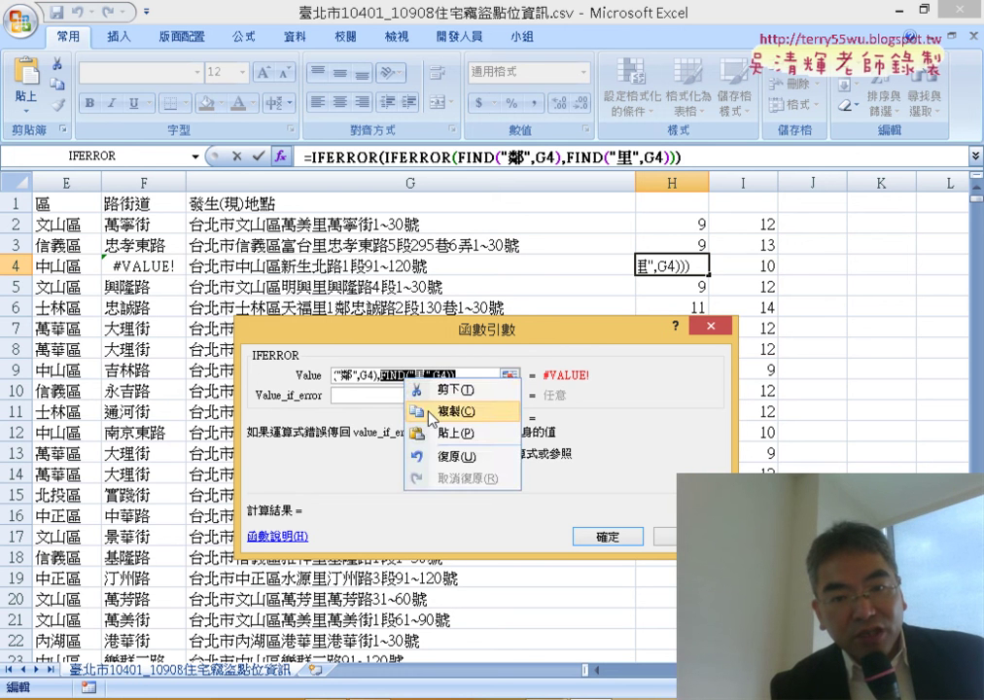
click(428, 410)
click(405, 398)
right_click(407, 405)
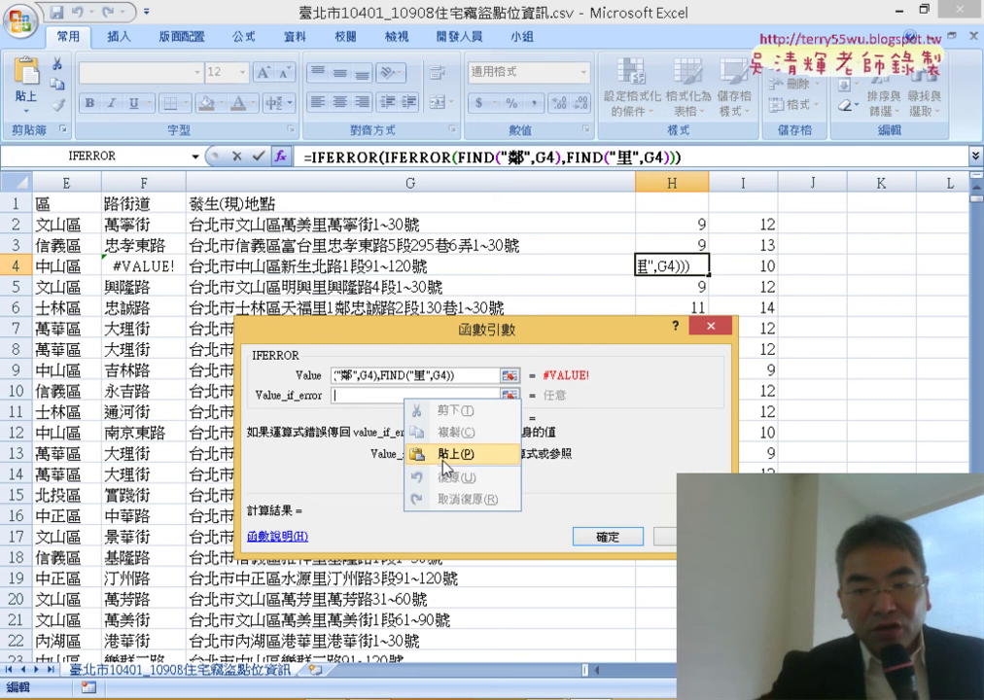
click(427, 450)
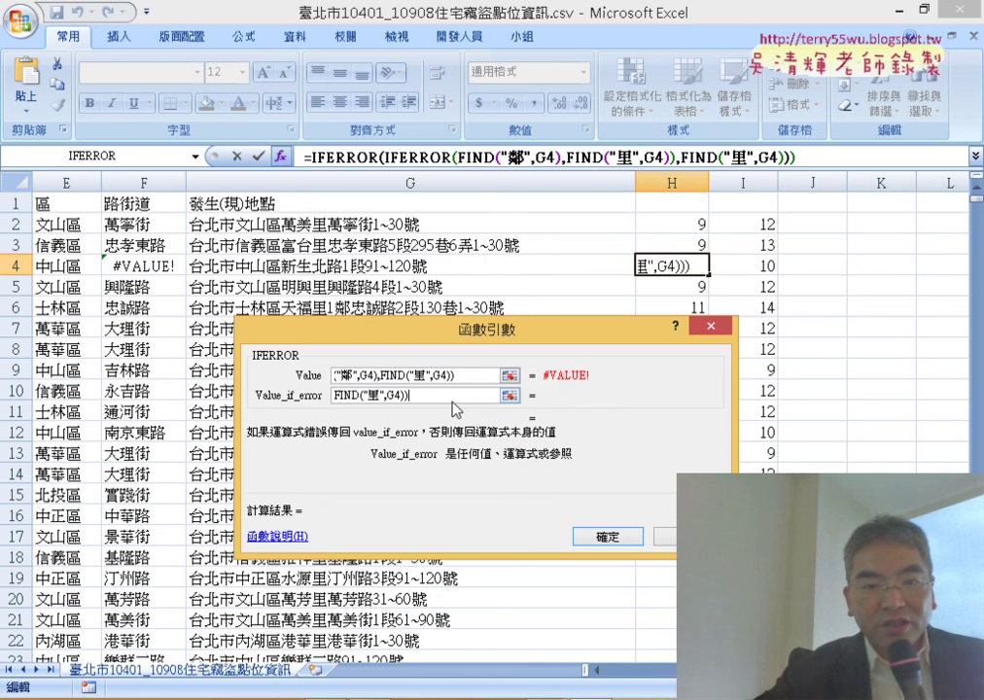
key(BackSpace)
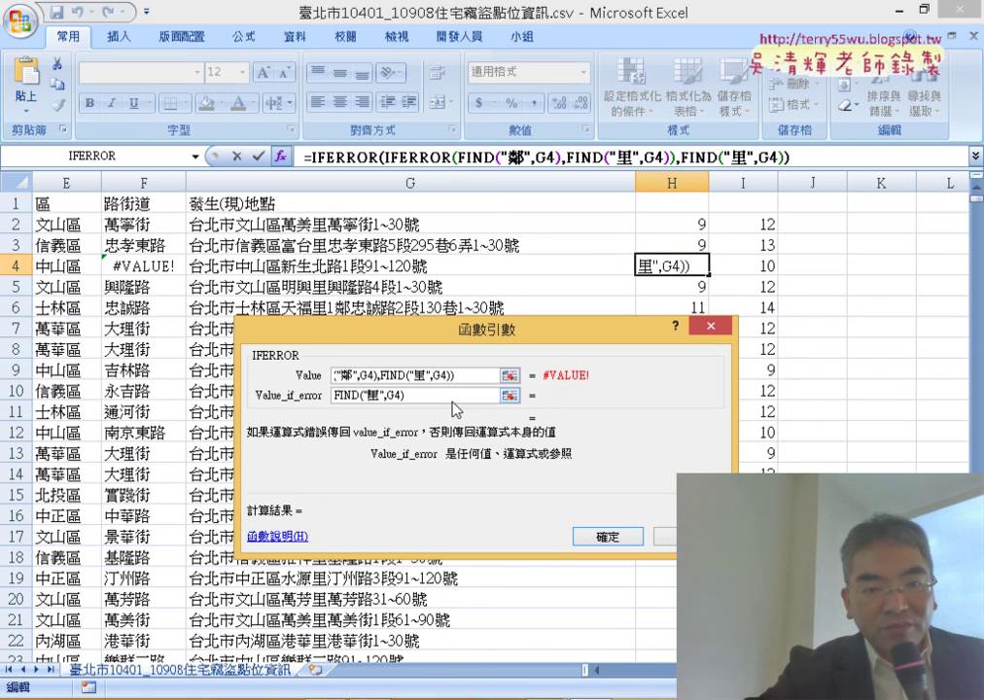
key(BackSpace)
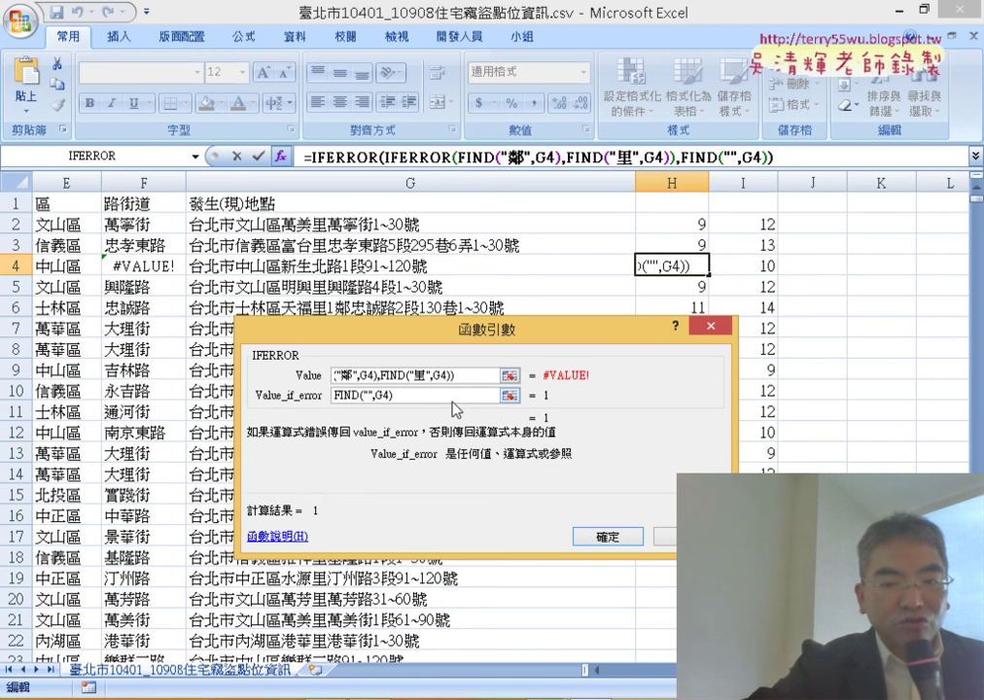
text(ㄑㄩ)
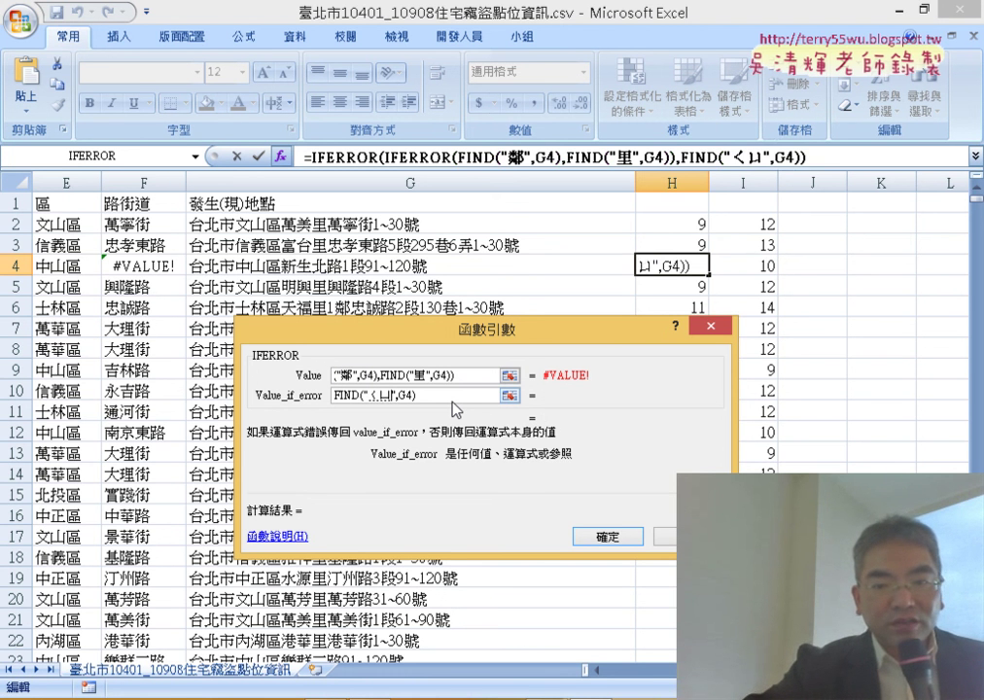
key(space)
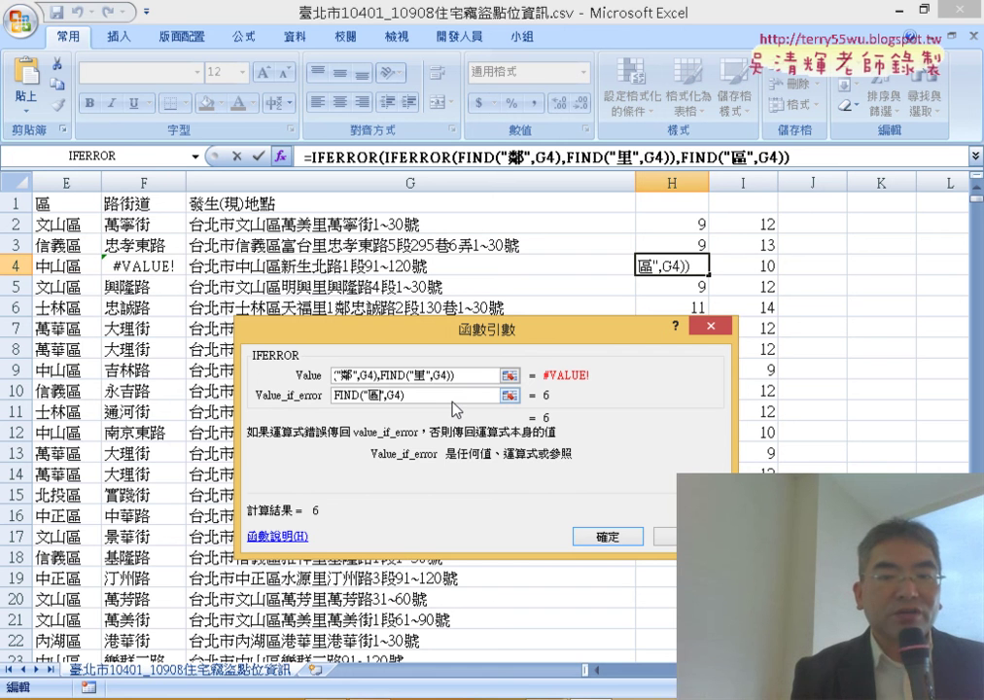
click(620, 540)
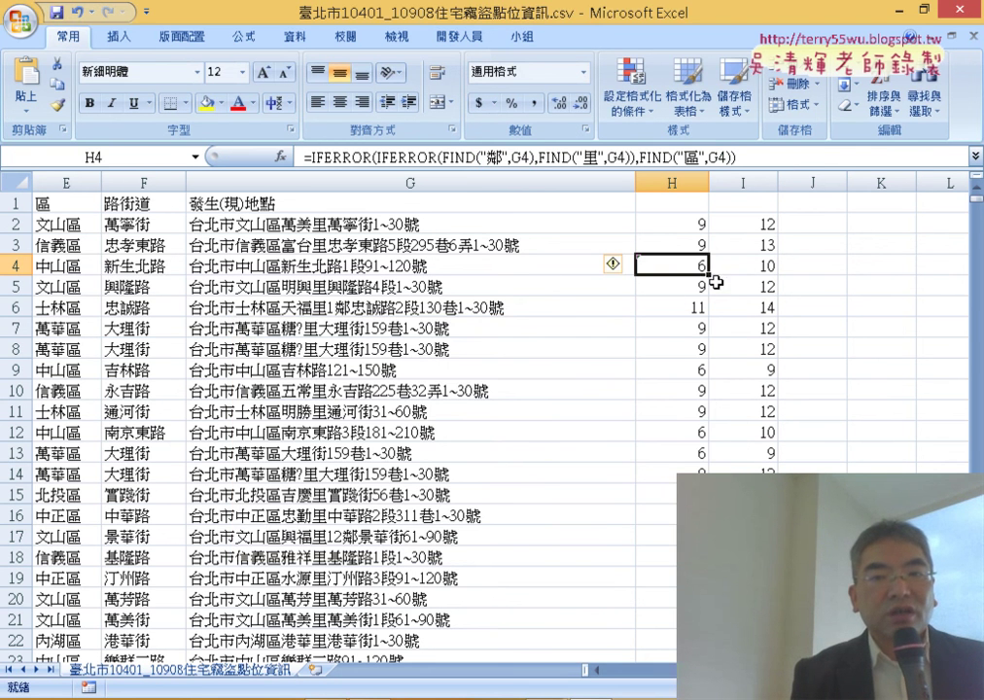
Fill H4's nested formula up to H2 and down column H, then compare H2 and I2.
drag(711, 275, 700, 224)
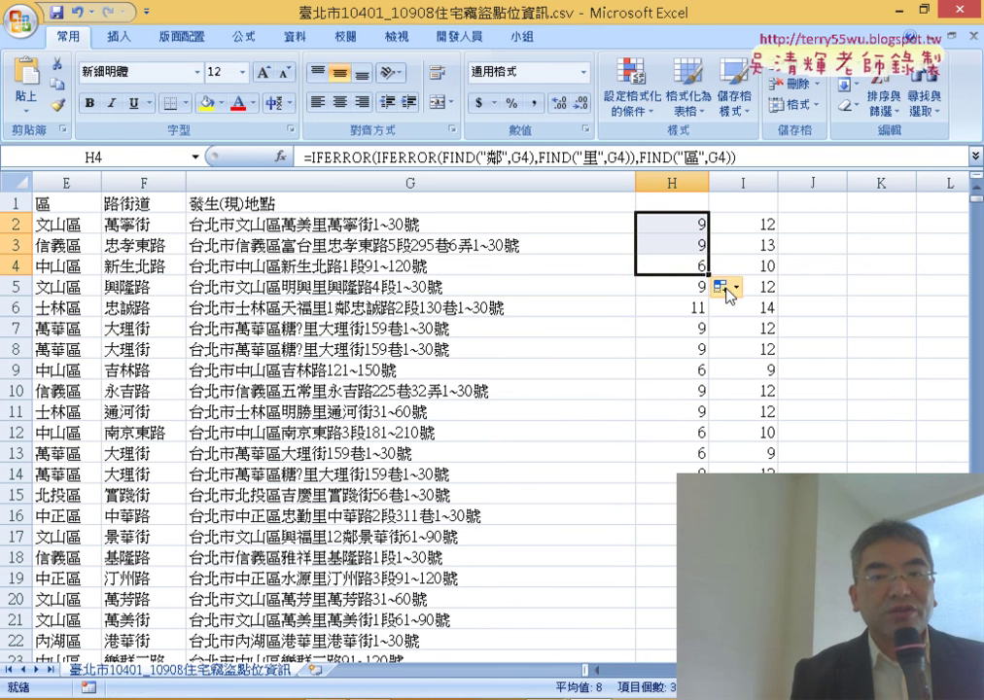
double_click(709, 275)
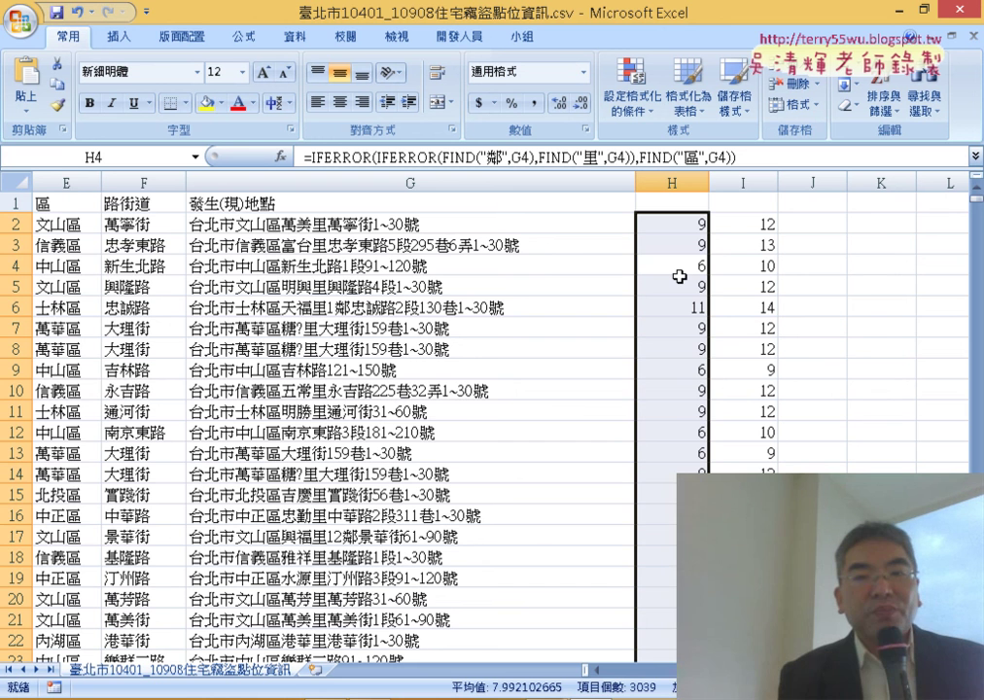
click(749, 220)
click(680, 221)
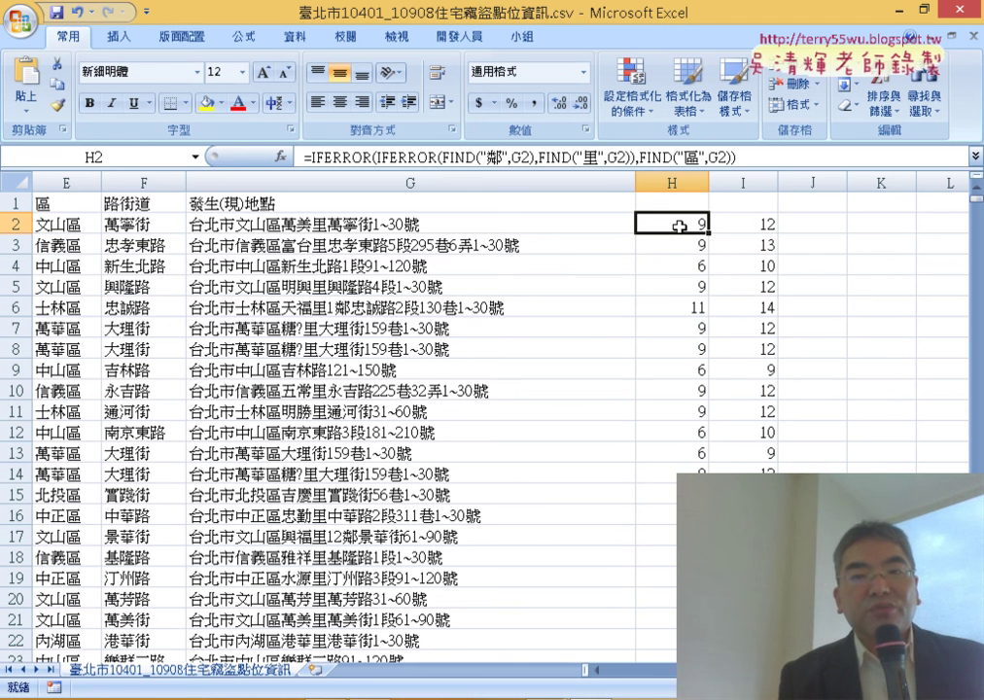
click(753, 223)
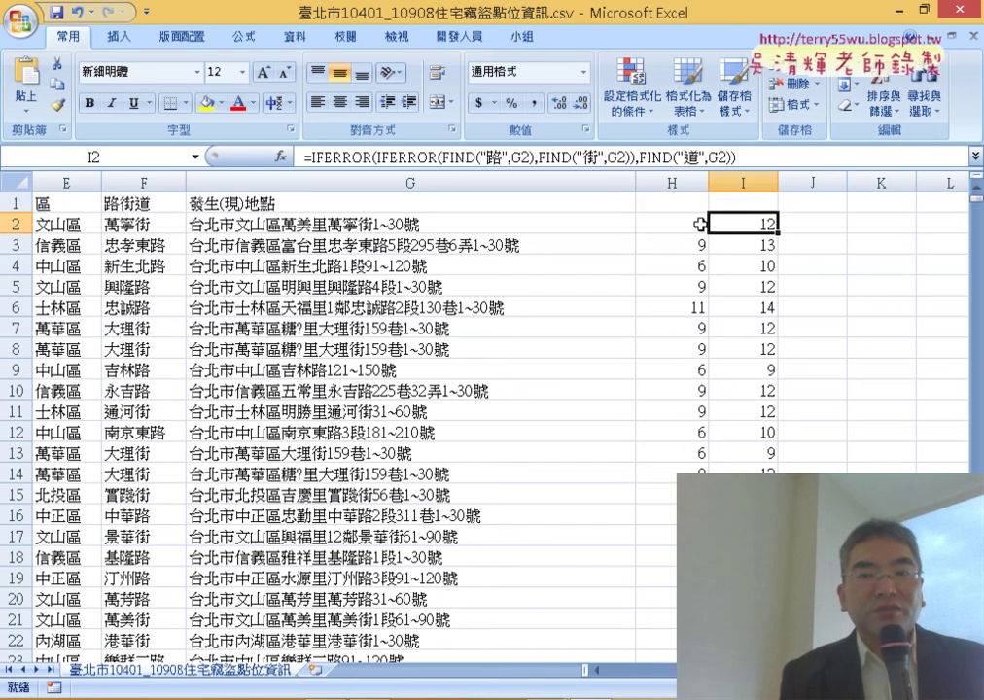
click(696, 223)
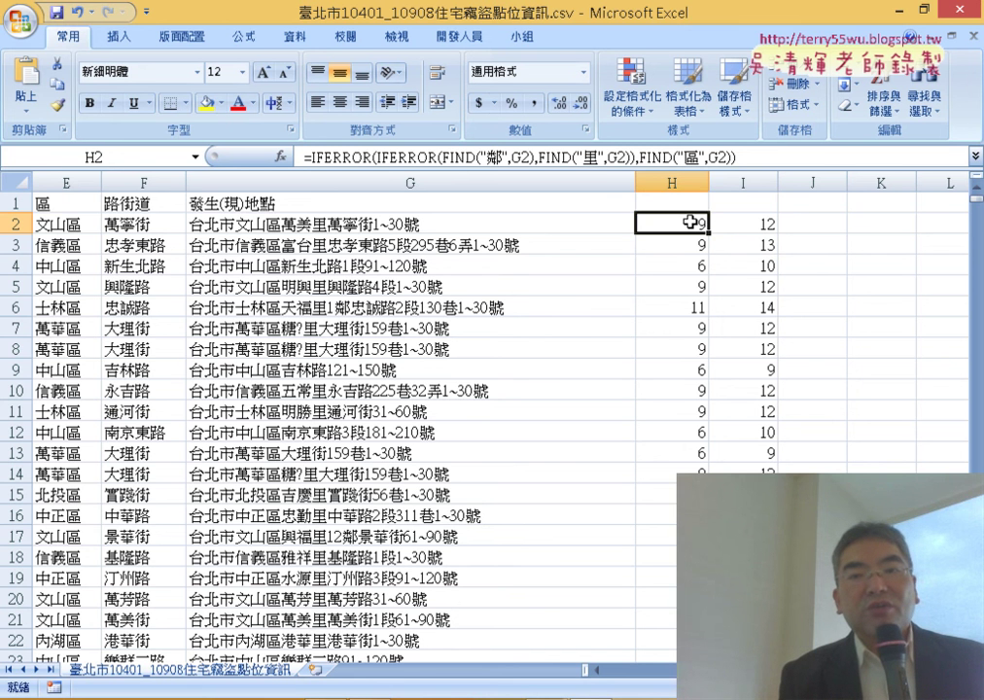
click(759, 230)
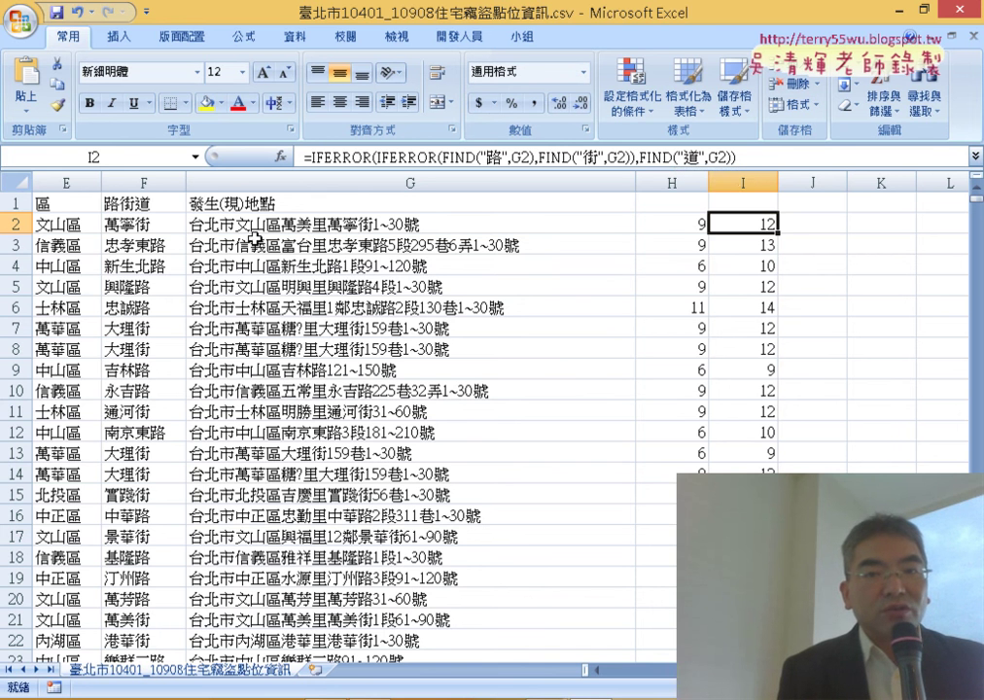
Check F2's MID formula and select header cell H1.
click(142, 225)
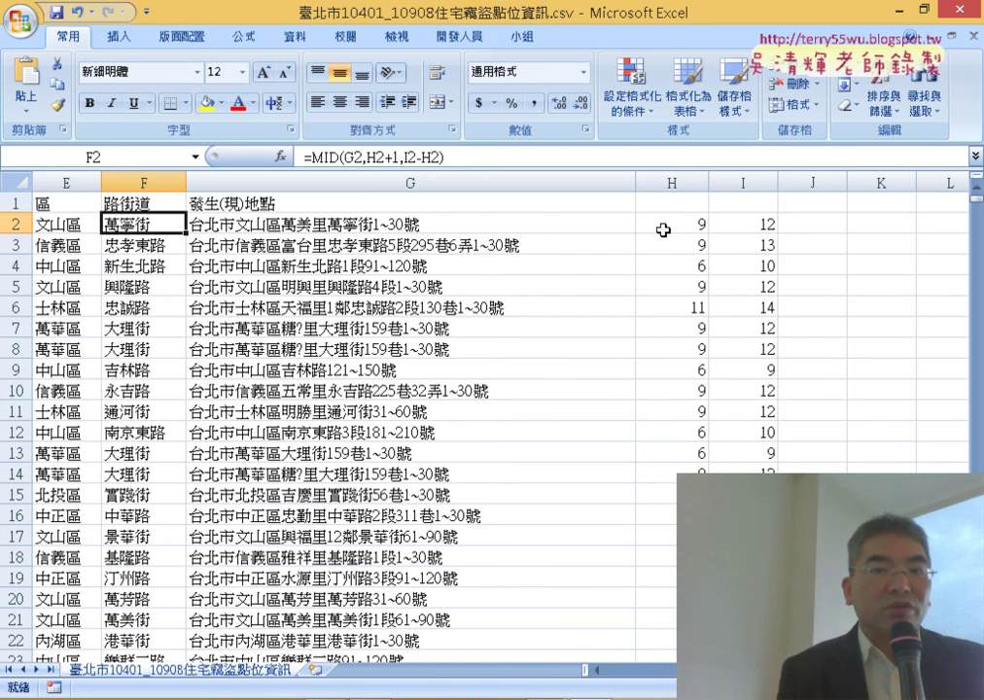
drag(663, 229, 743, 224)
click(685, 201)
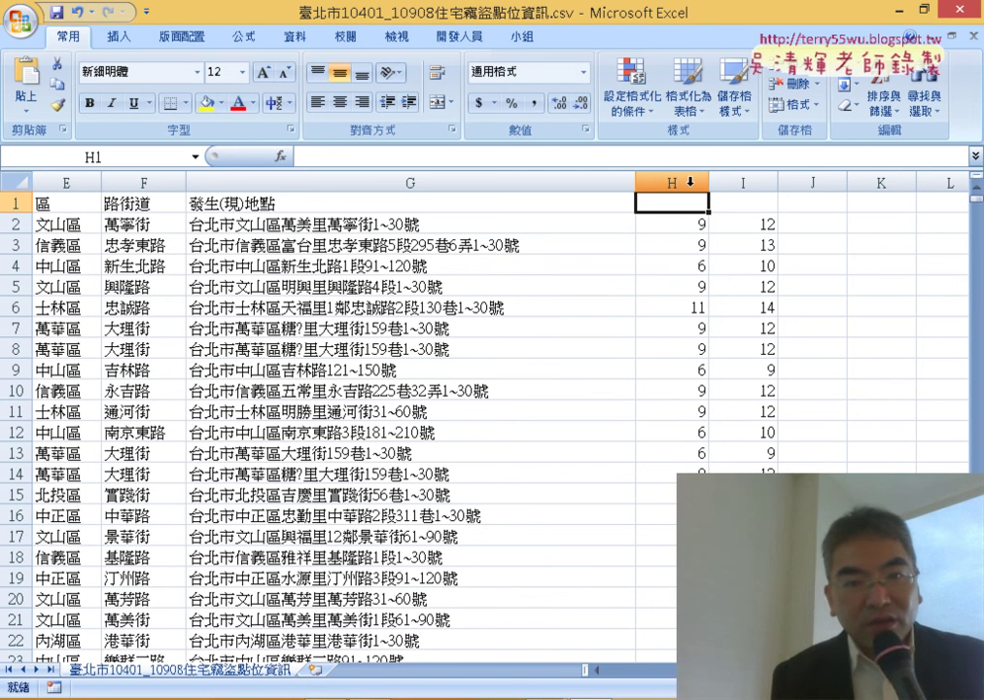
Enter the headers 找鄰里區 in H1 and 找路街道 in I1.
double_click(681, 201)
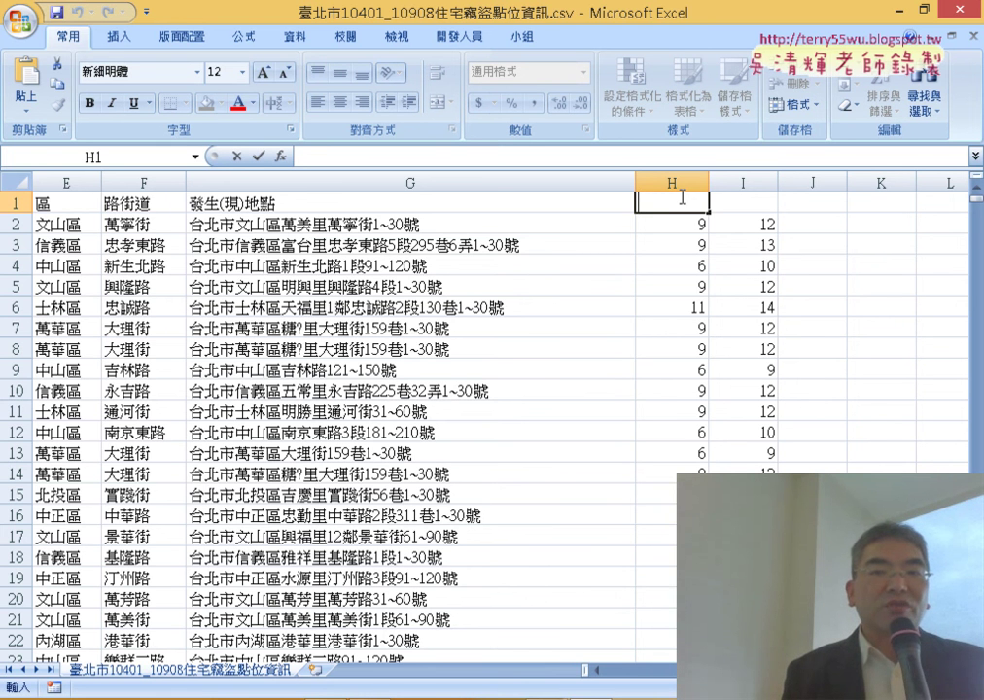
drag(670, 181, 743, 183)
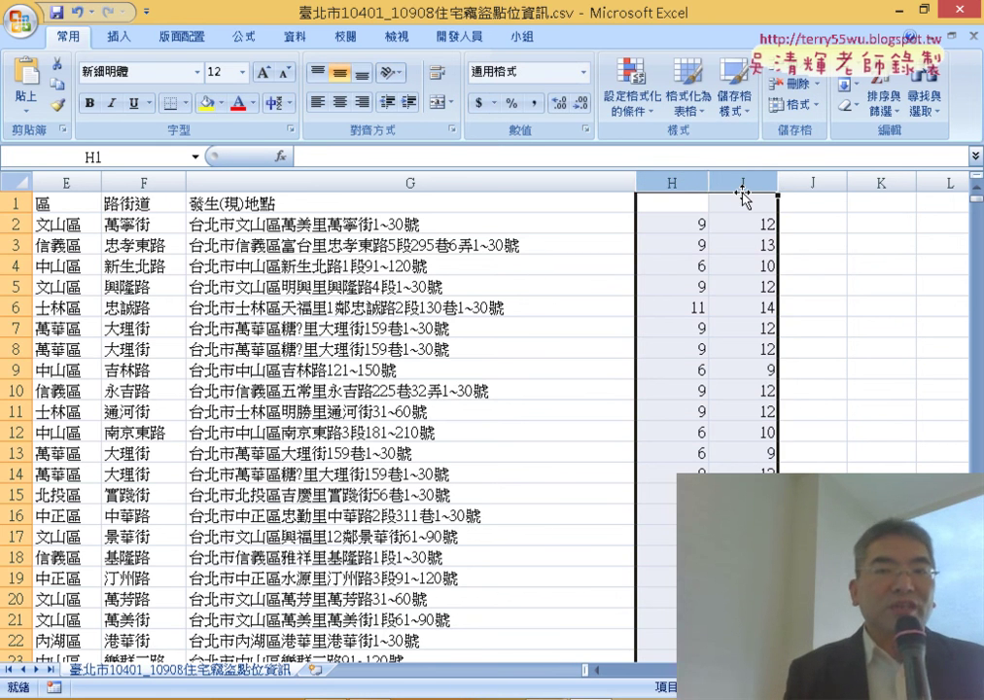
click(676, 231)
click(682, 204)
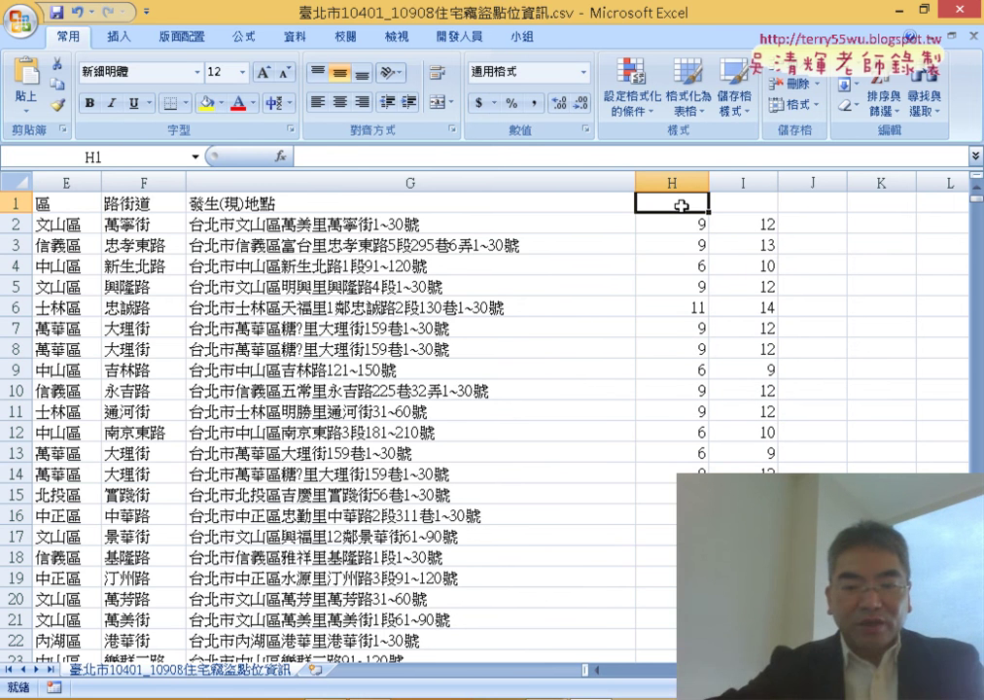
text(ㄓ)
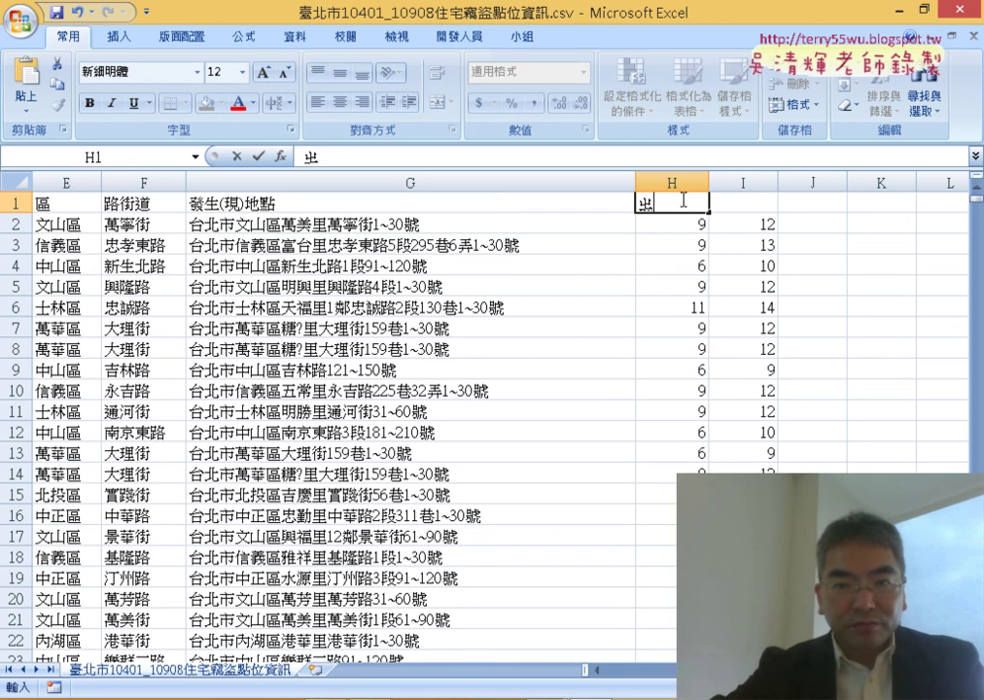
text(3)
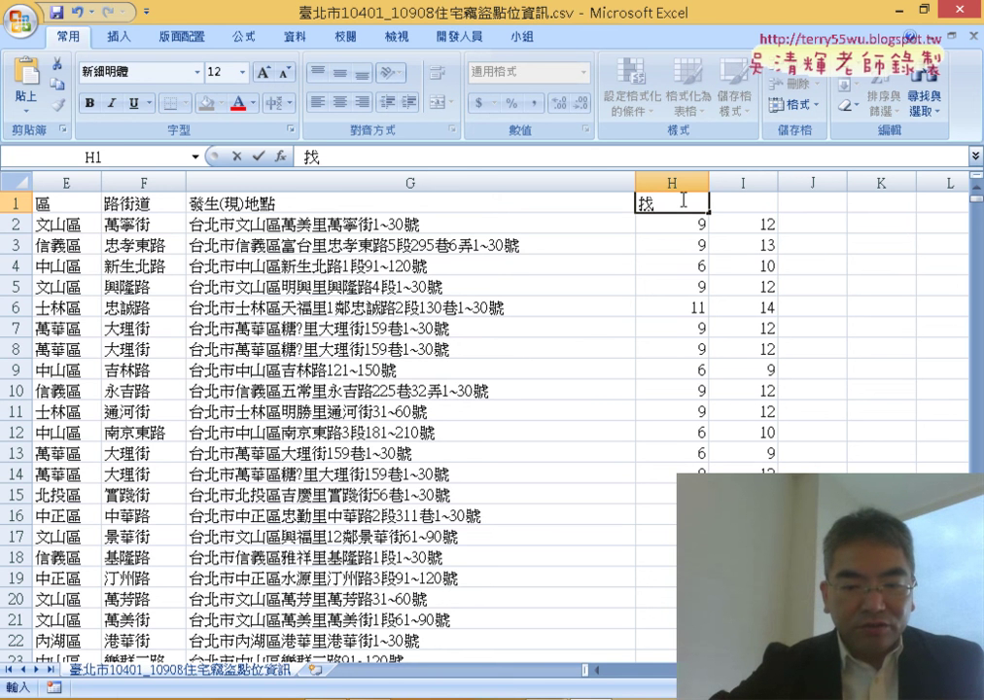
text(6xu3)
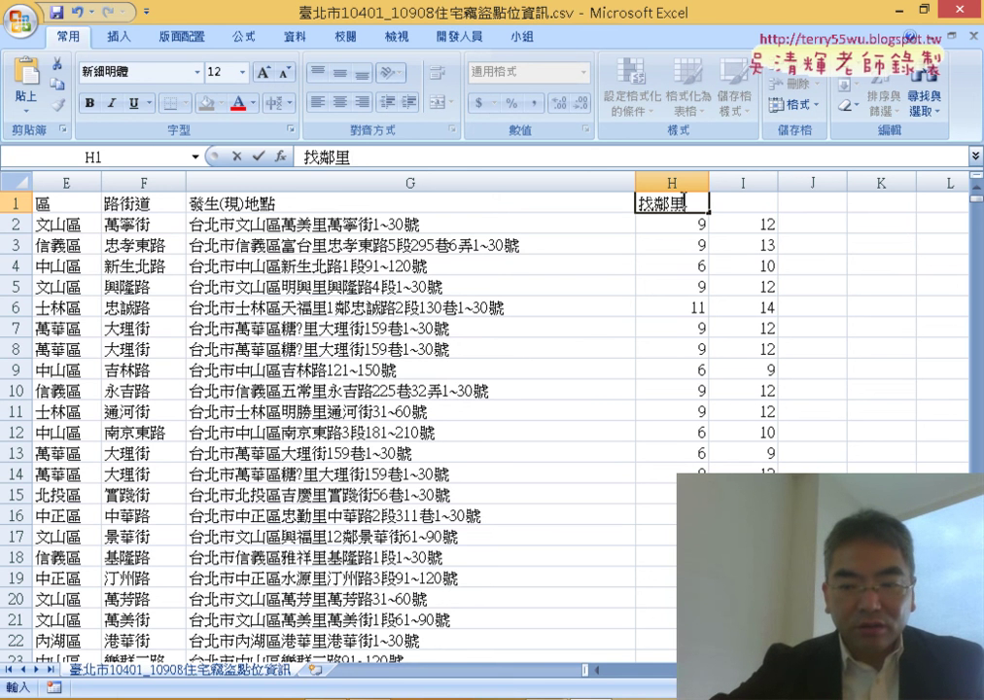
text(fm)
key(space)
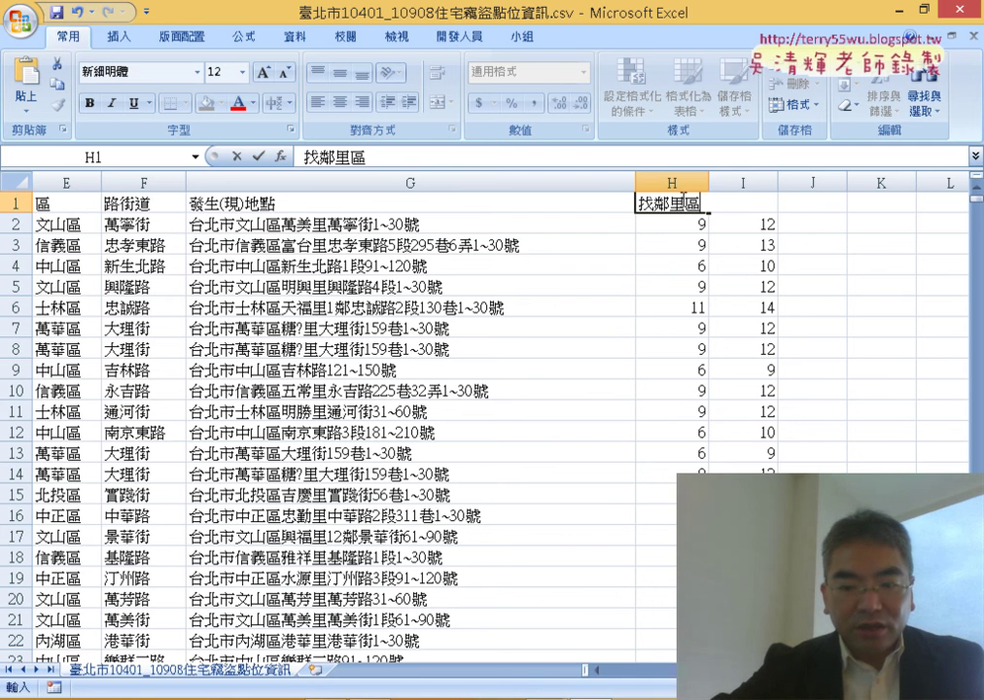
key(Return)
key(Tab)
text(5l)
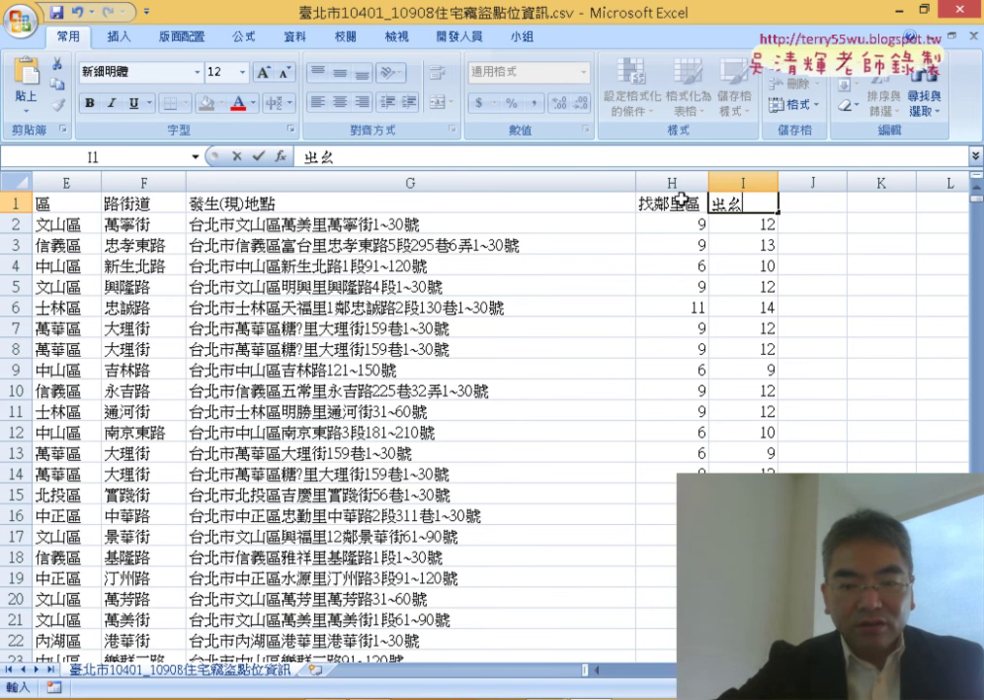
text(3xj4ru,)
key(space)
text(2)
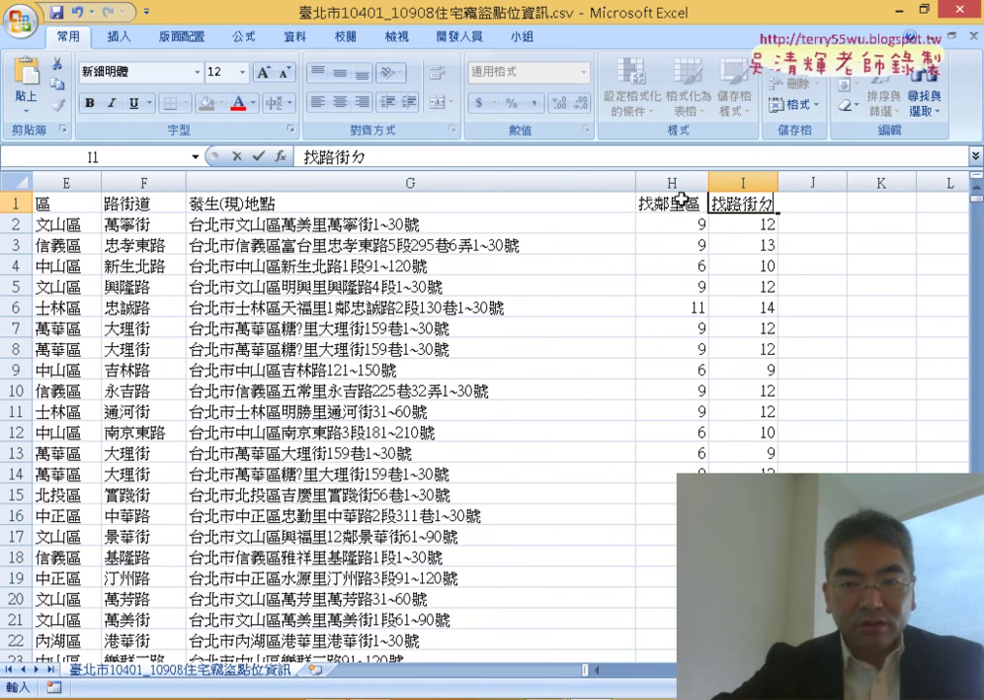
text(l4)
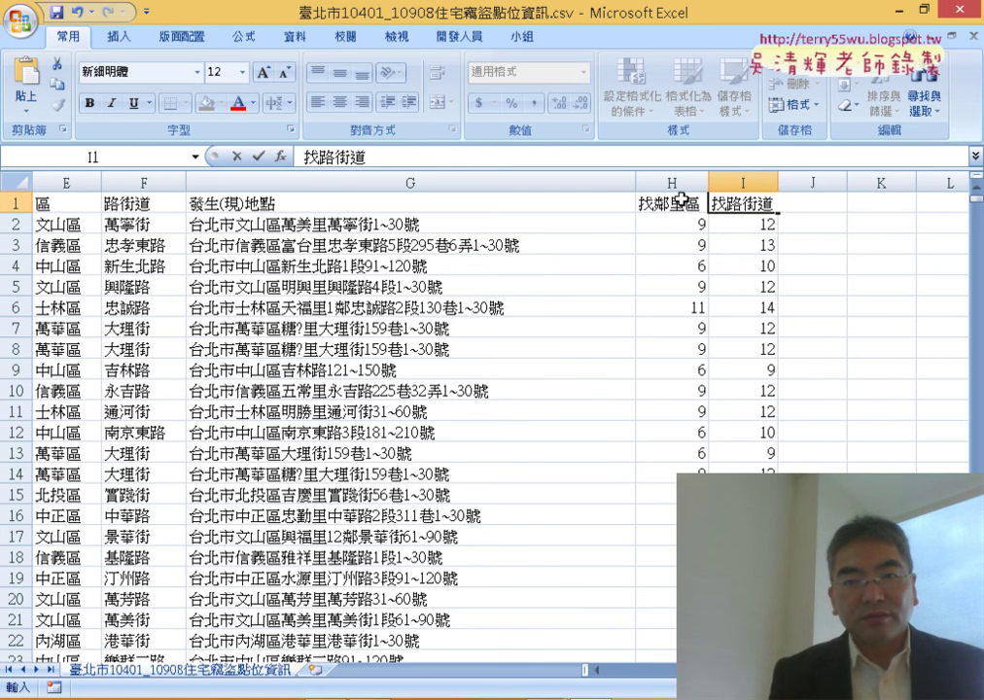
key(Return)
Autofit columns H and I, then switch to the PowerPoint formula slide.
drag(671, 181, 724, 182)
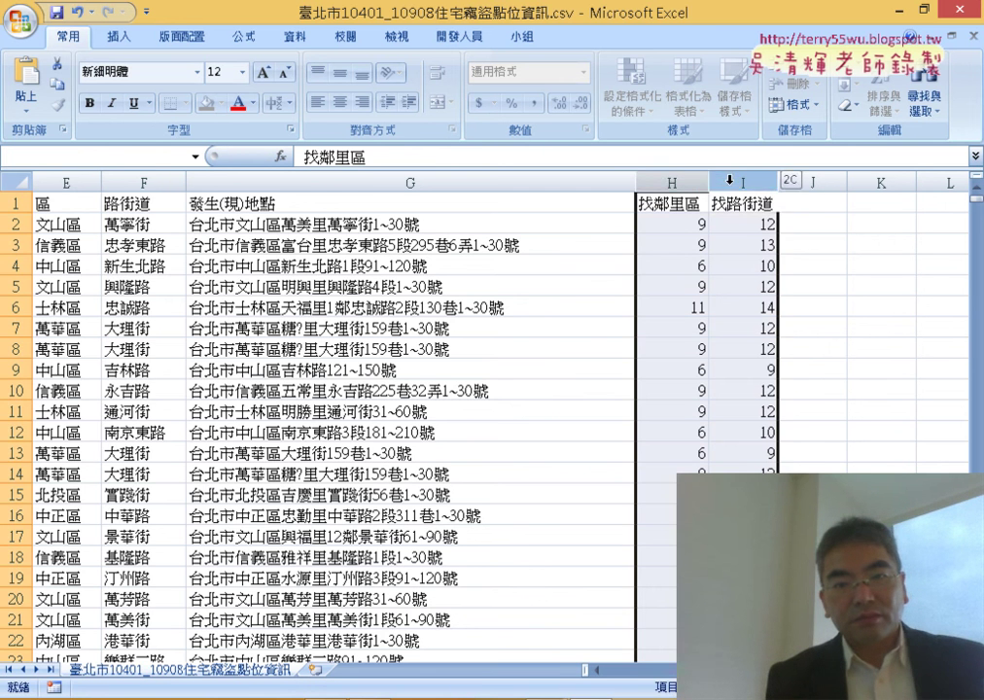
double_click(703, 181)
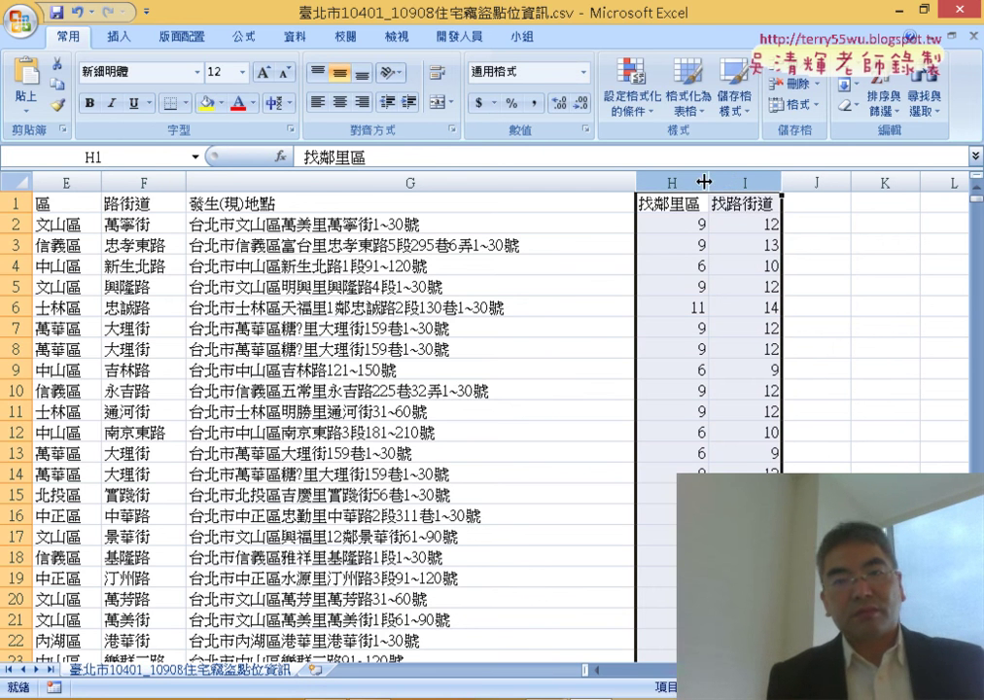
click(685, 226)
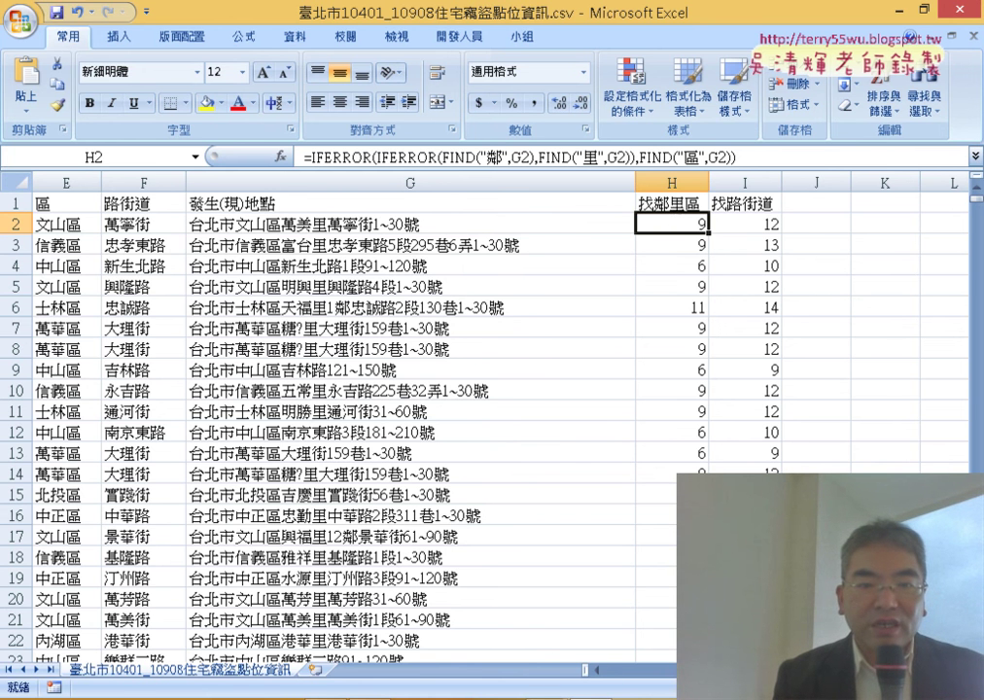
key(alt+Tab)
scroll(471, 408, down, 1)
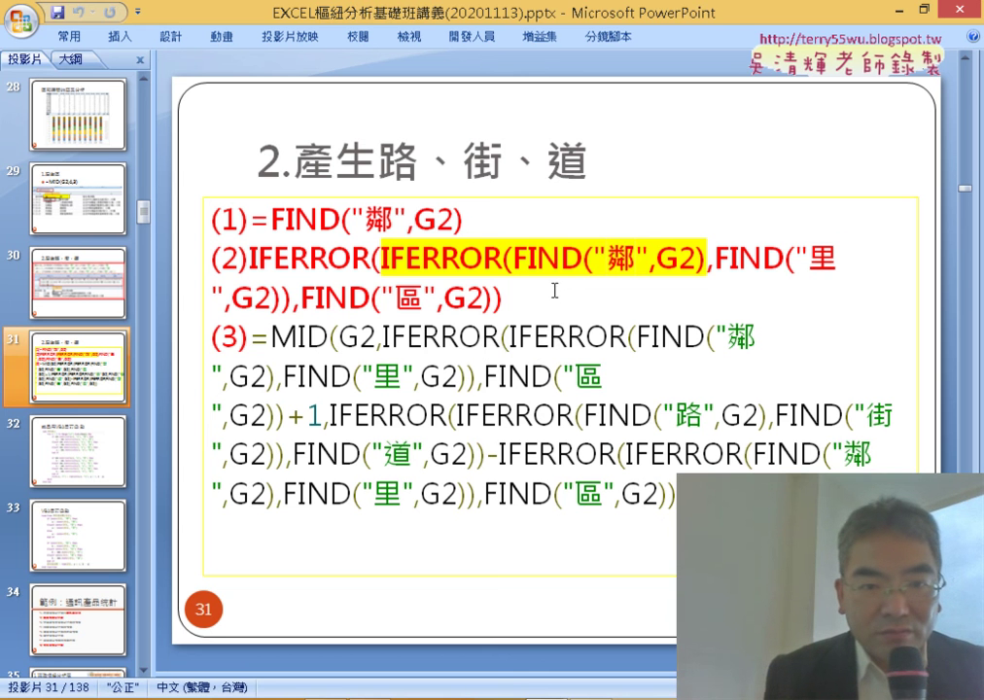
Click into slide 31's formula text box, then return to Excel and select columns H and I.
click(534, 297)
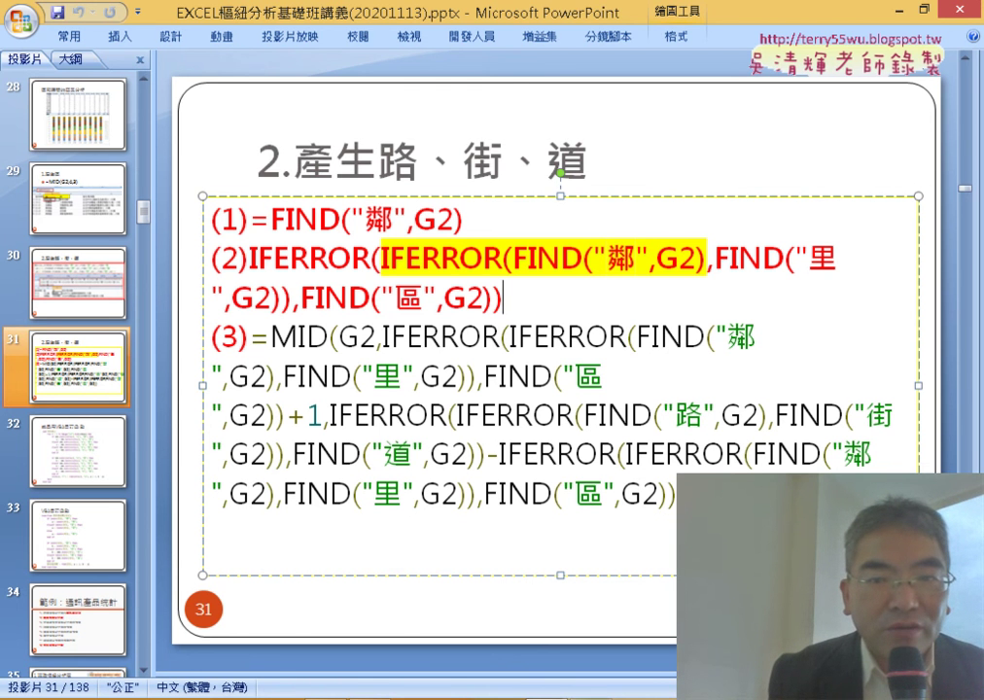
key(alt+Tab)
drag(671, 183, 743, 189)
click(131, 224)
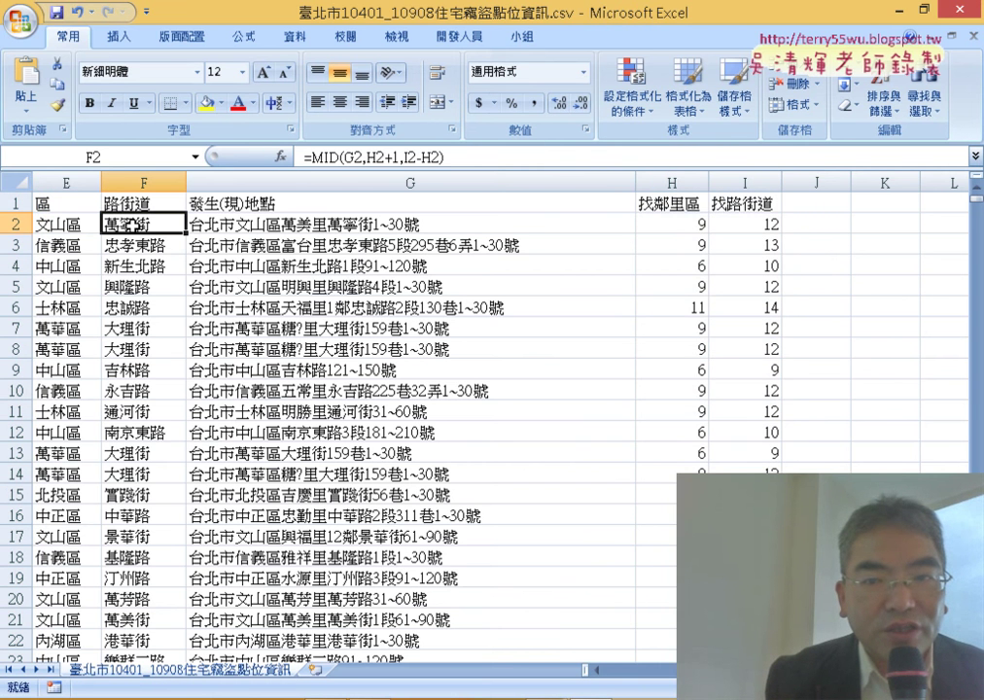